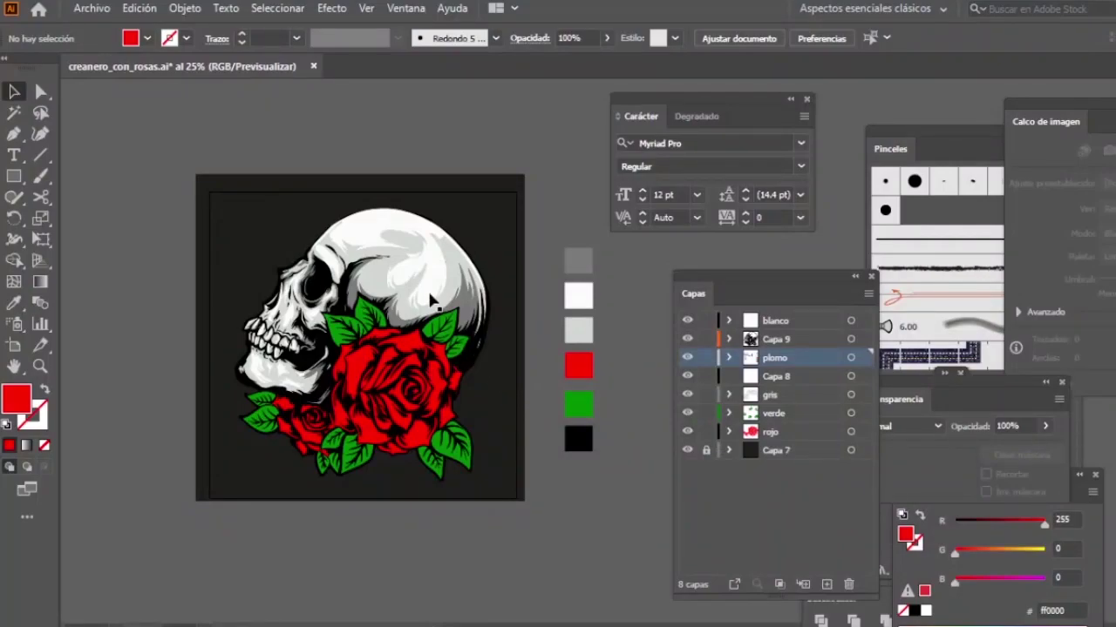
Step: Pan across the artboard and zoom in and back out to survey the artwork
left_click_drag(434, 301, 479, 312)
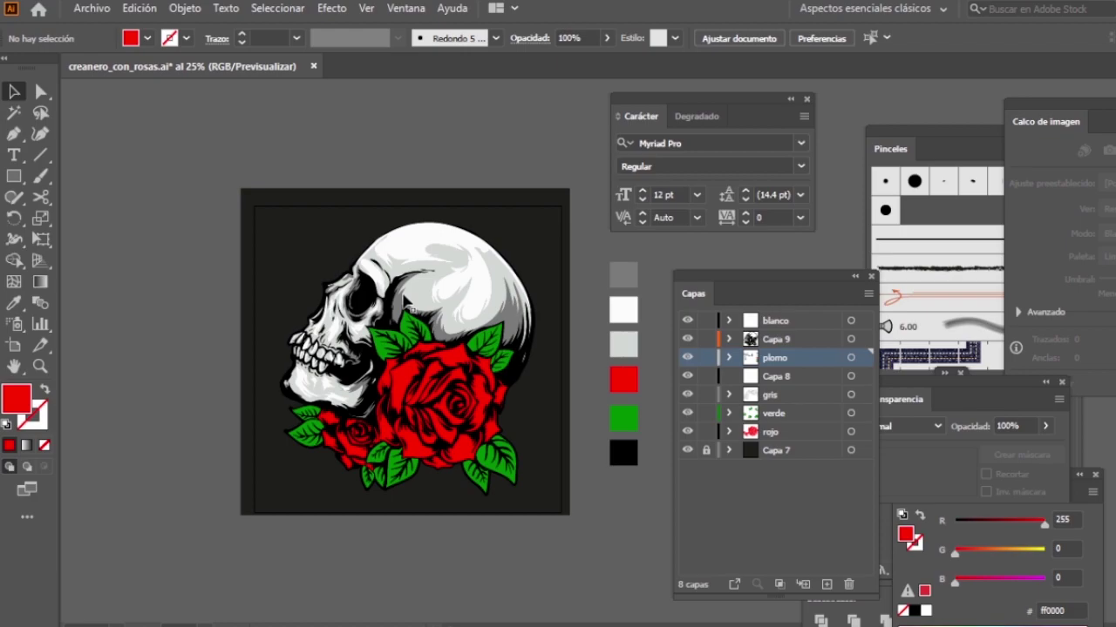
left_click_drag(504, 329, 434, 349)
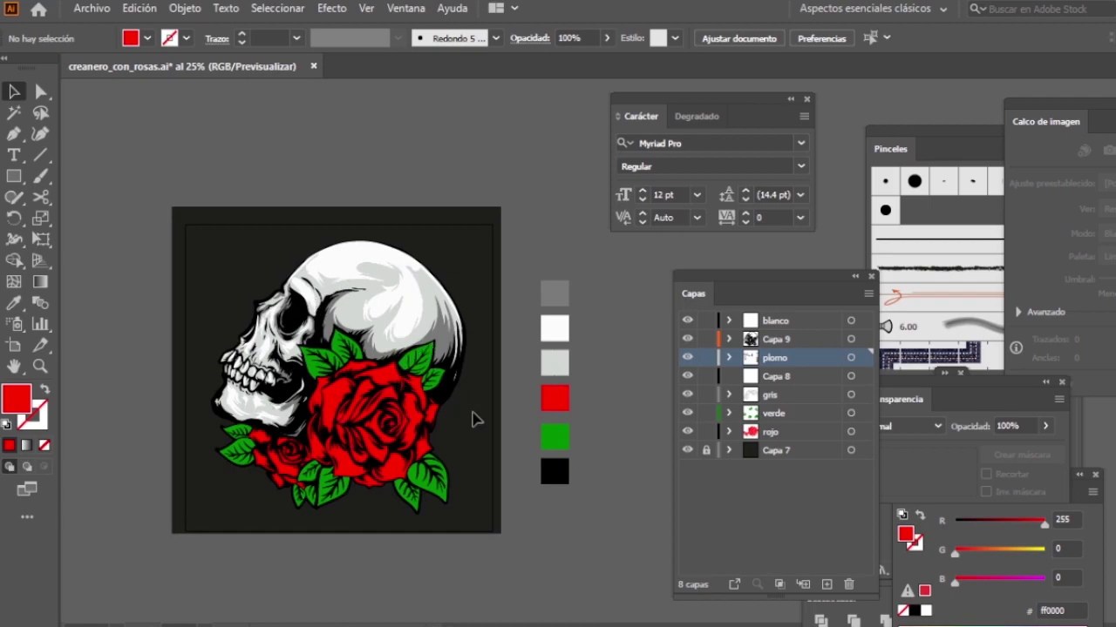
key("z")
left_click(552, 406)
left_click(543, 331, "alt")
scroll(528, 433, "up", 2)
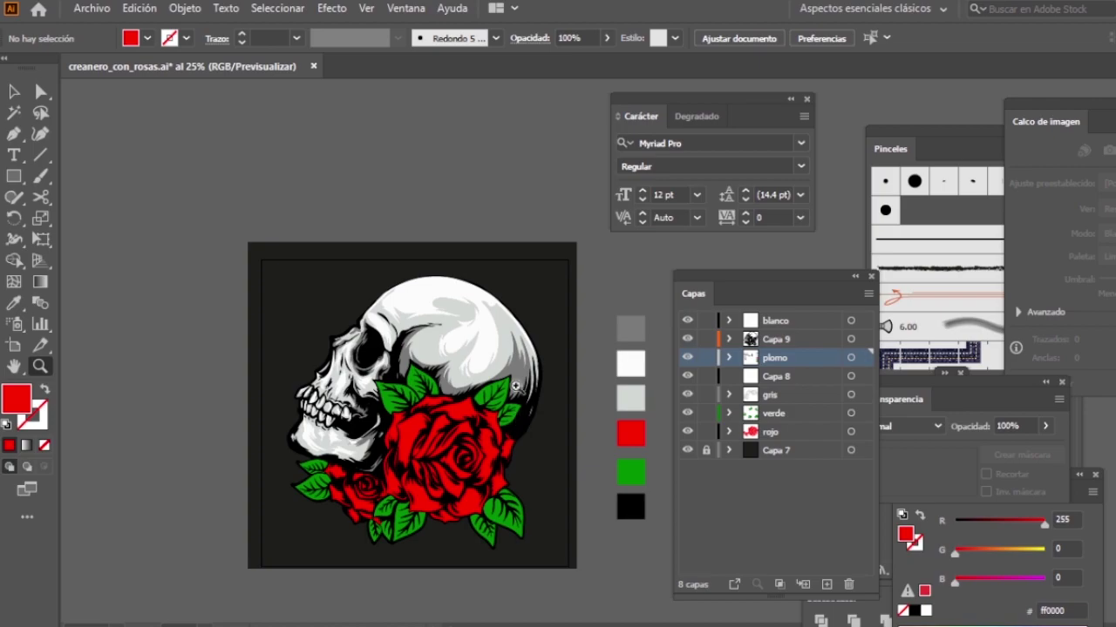
scroll(521, 349, "down", 1)
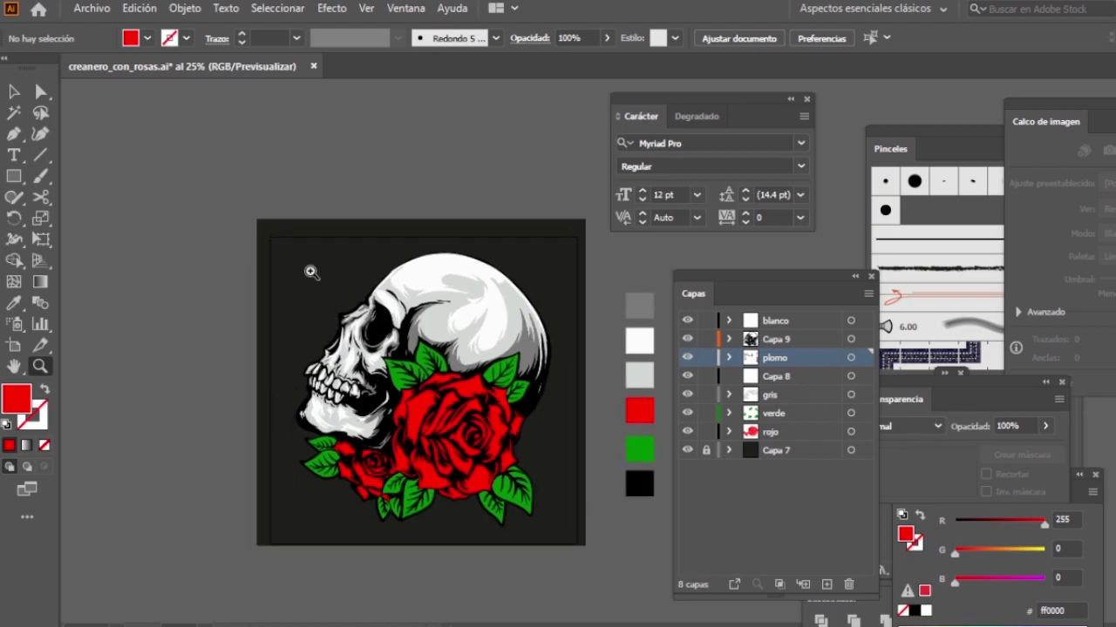
key("v")
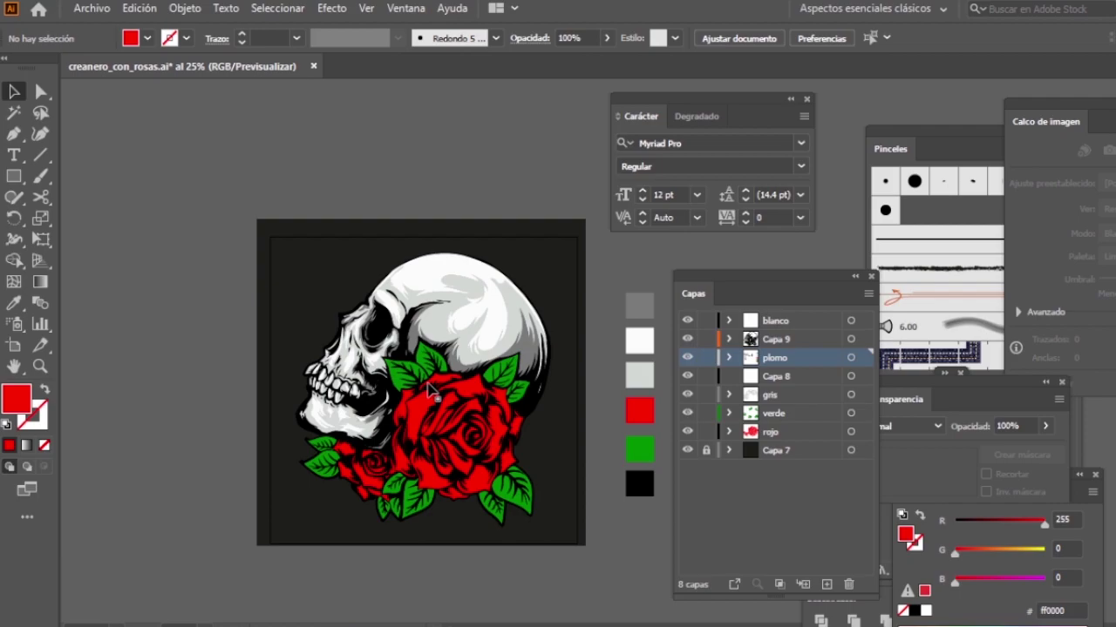
Step: Zoom to 33.33% and closer on the skull, pan around it, then zoom out
key("z")
left_click(499, 376)
left_click_drag(499, 376, 405, 402)
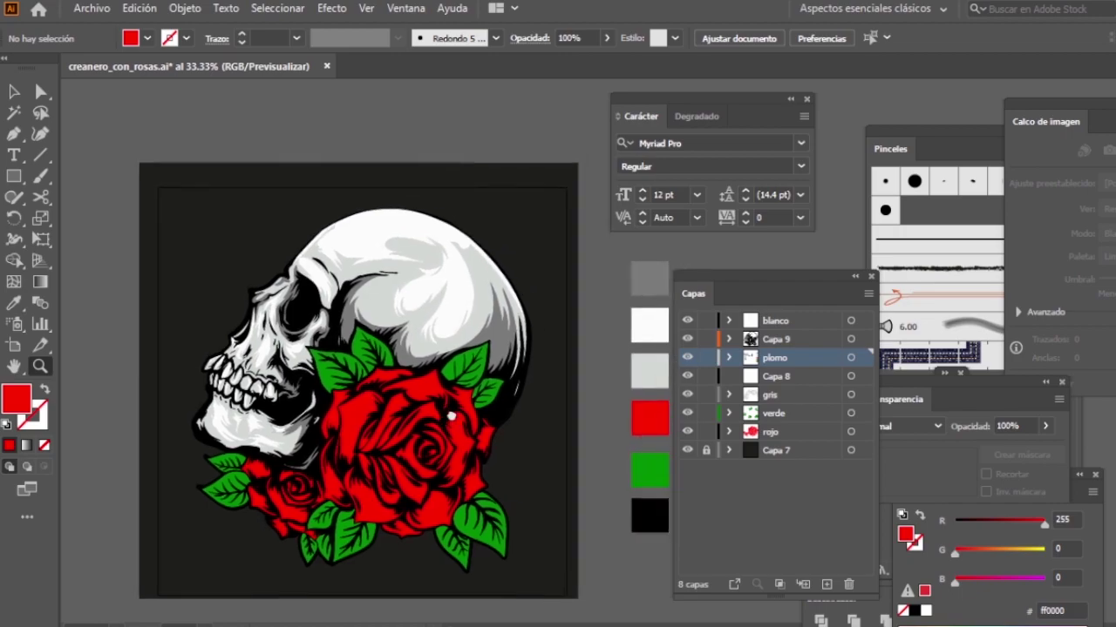
key("ctrl+plus")
left_click_drag(527, 381, 501, 372)
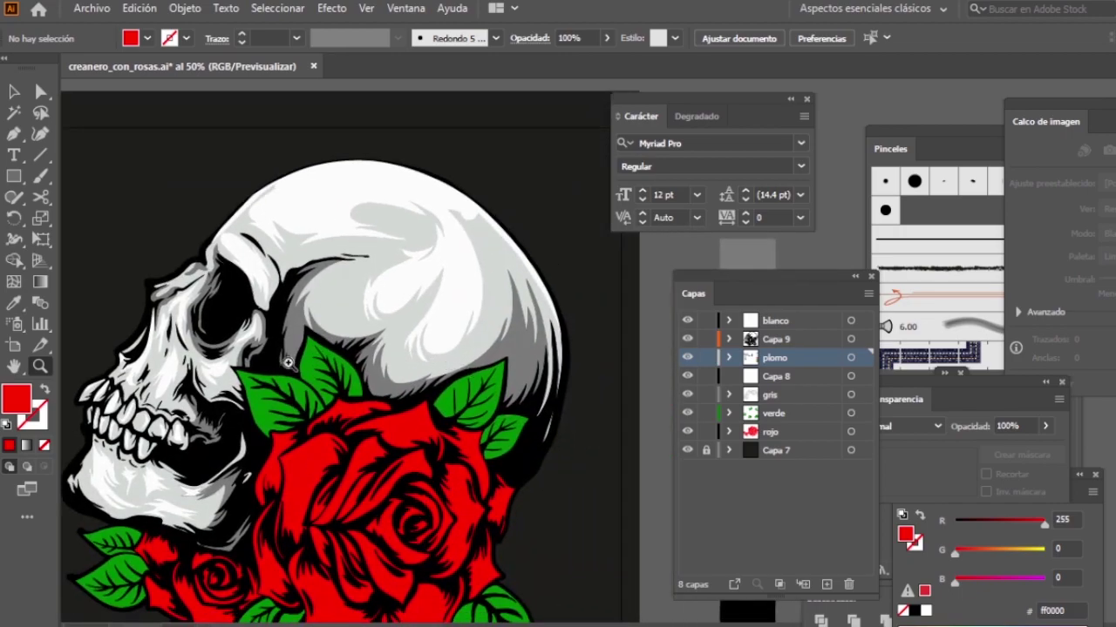
left_click_drag(290, 363, 265, 348)
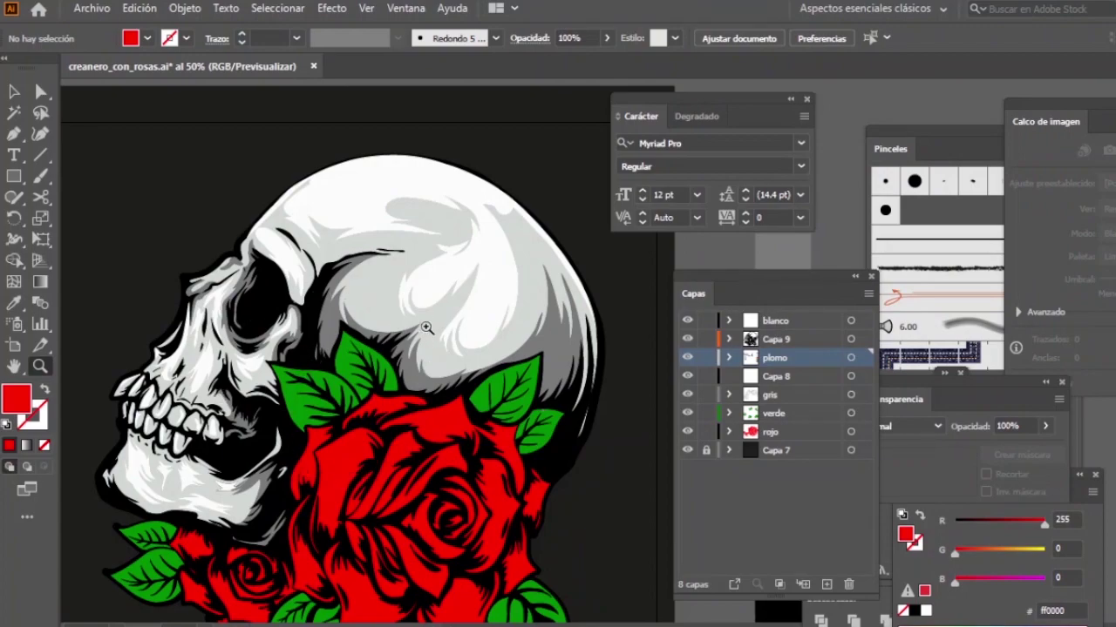
left_click_drag(408, 497, 443, 488)
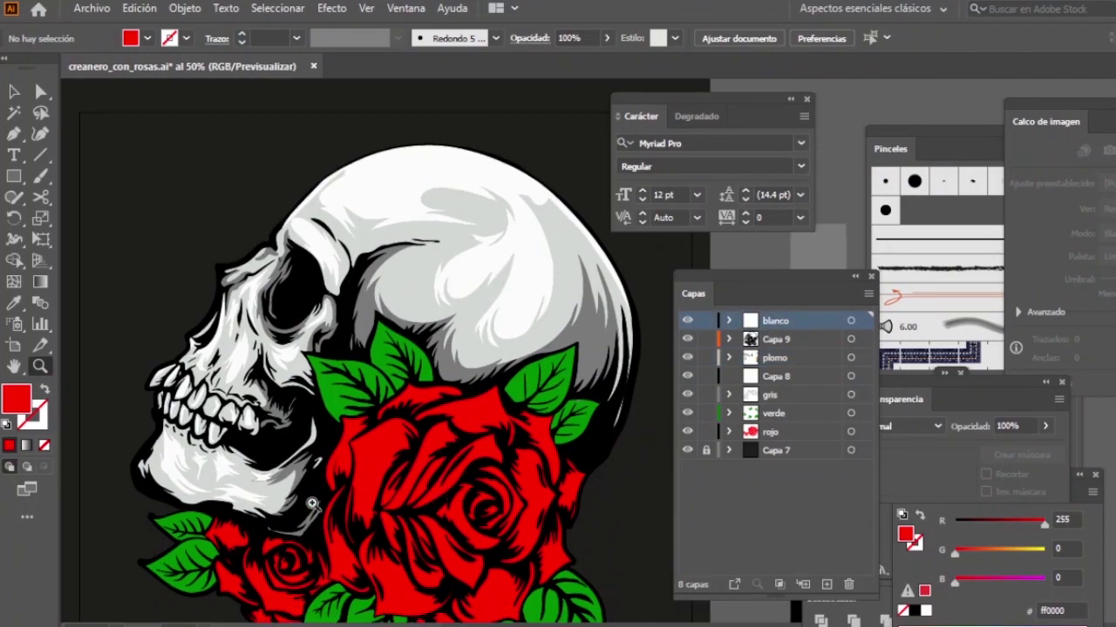
scroll(523, 366, "down", 2)
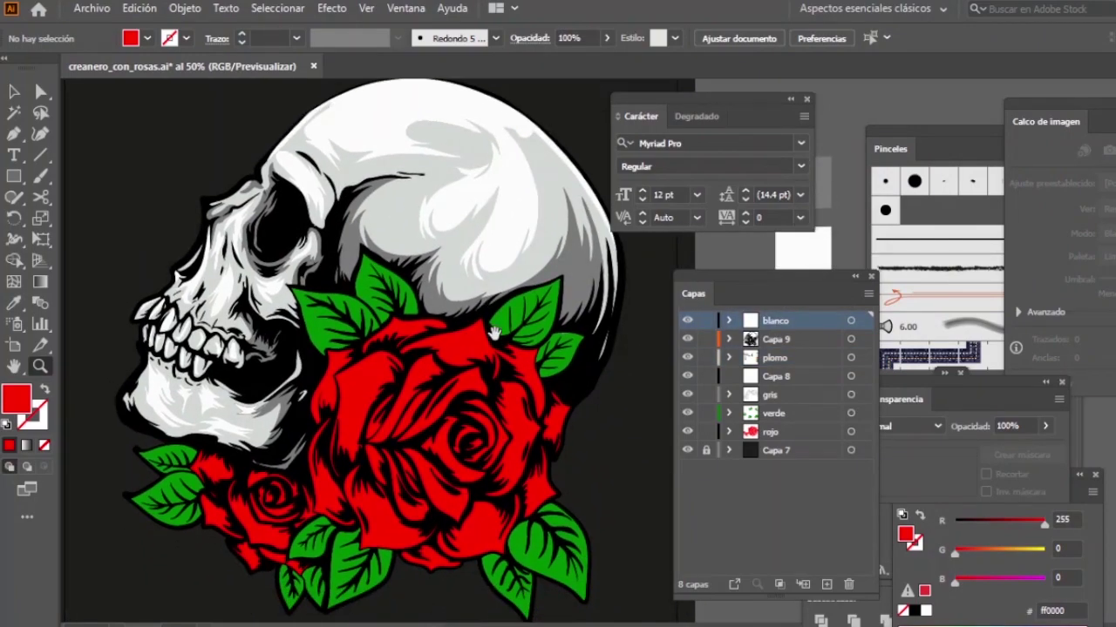
left_click(531, 406, "alt")
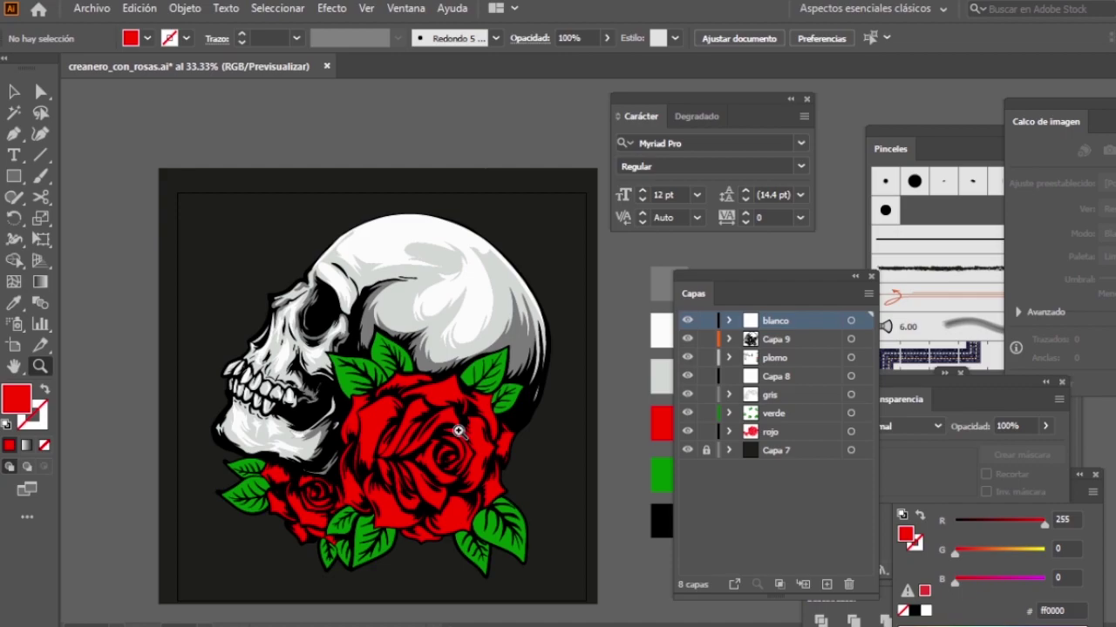
Step: Pick the Pen tool, look through its flyout variants, and return to the Selection tool
left_click(13, 135)
left_click_drag(149, 390, 220, 351)
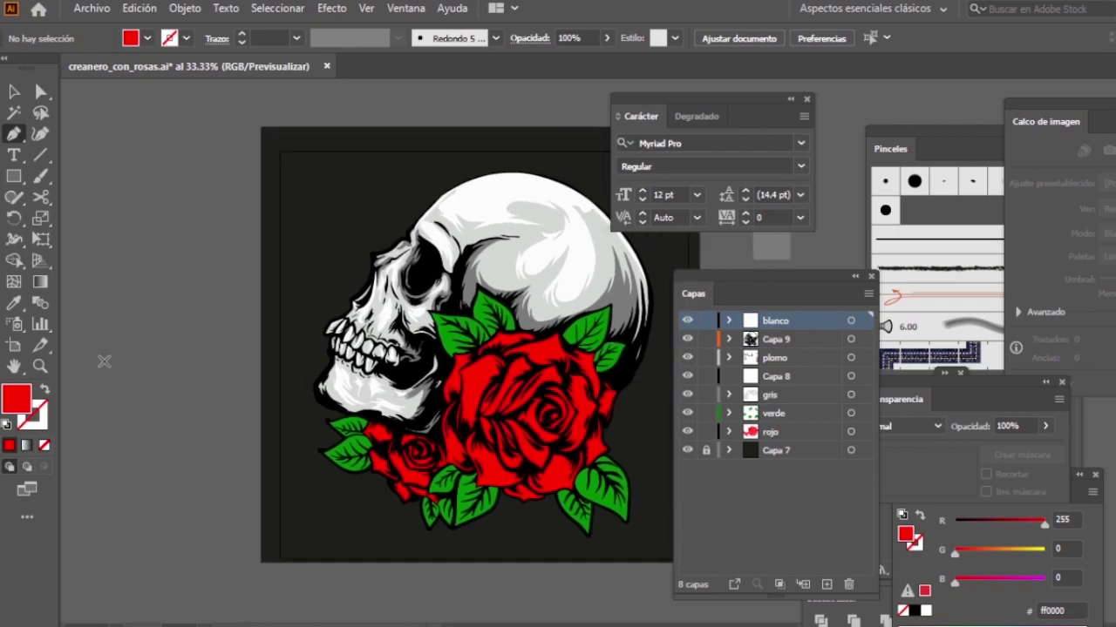
left_click(19, 141)
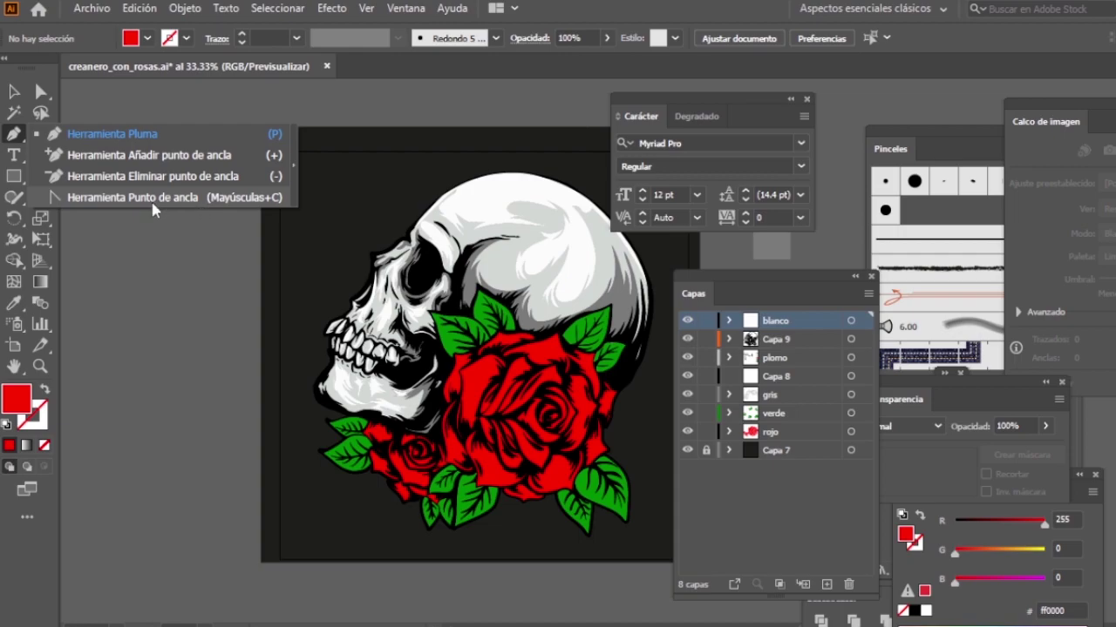
key("v")
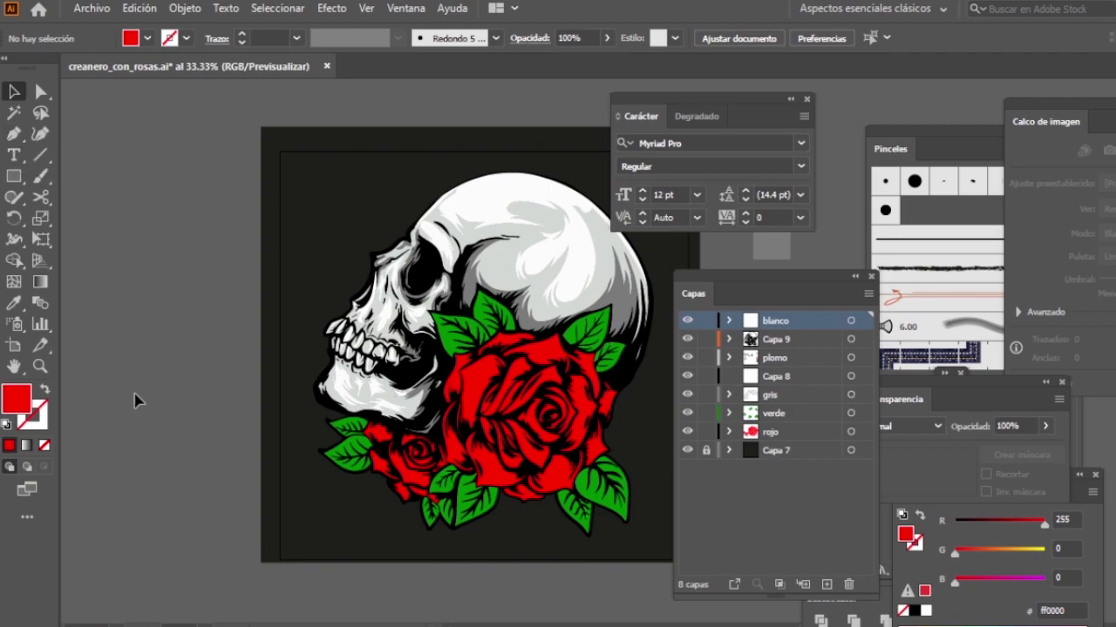
Step: Draw a six-point zigzag path left of the artboard and swap its red fill to a red stroke
key("p")
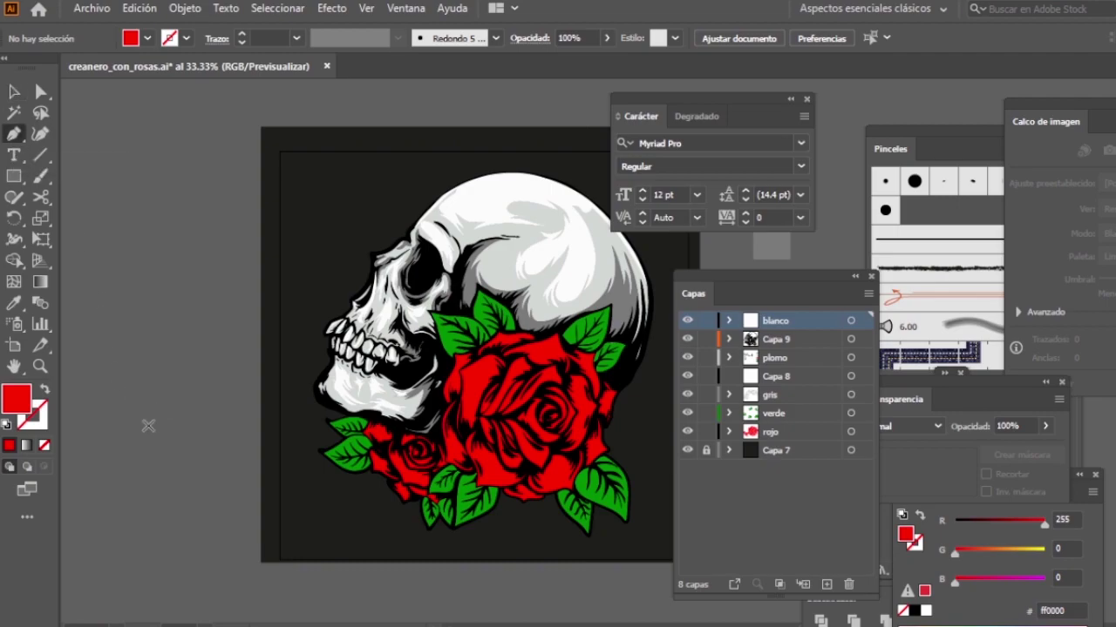
left_click(132, 458)
left_click(142, 257)
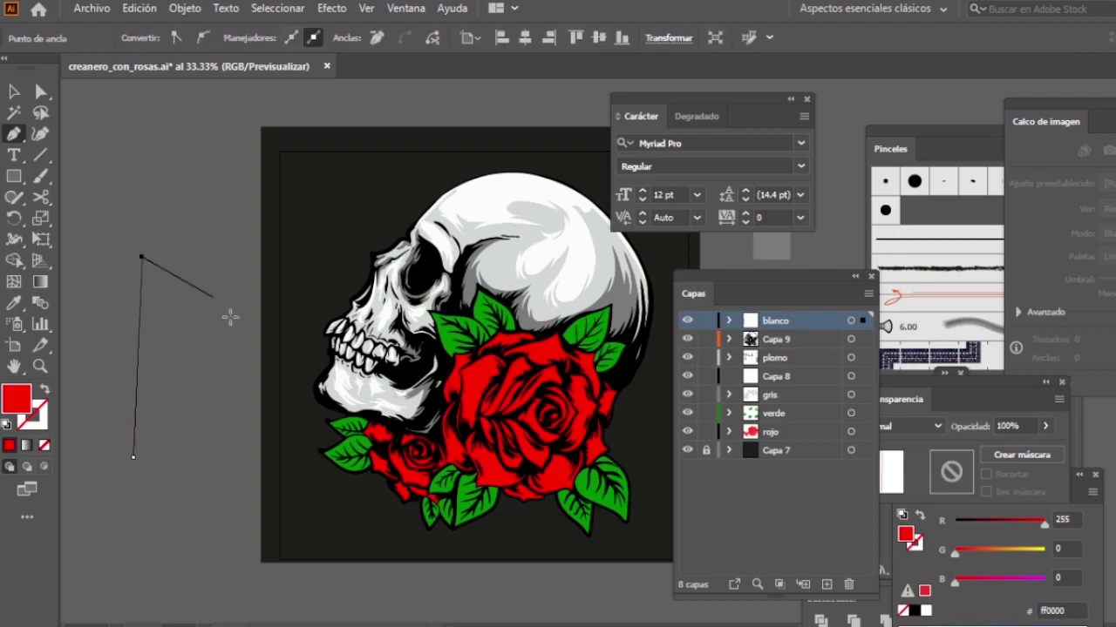
left_click(213, 377)
left_click(213, 204)
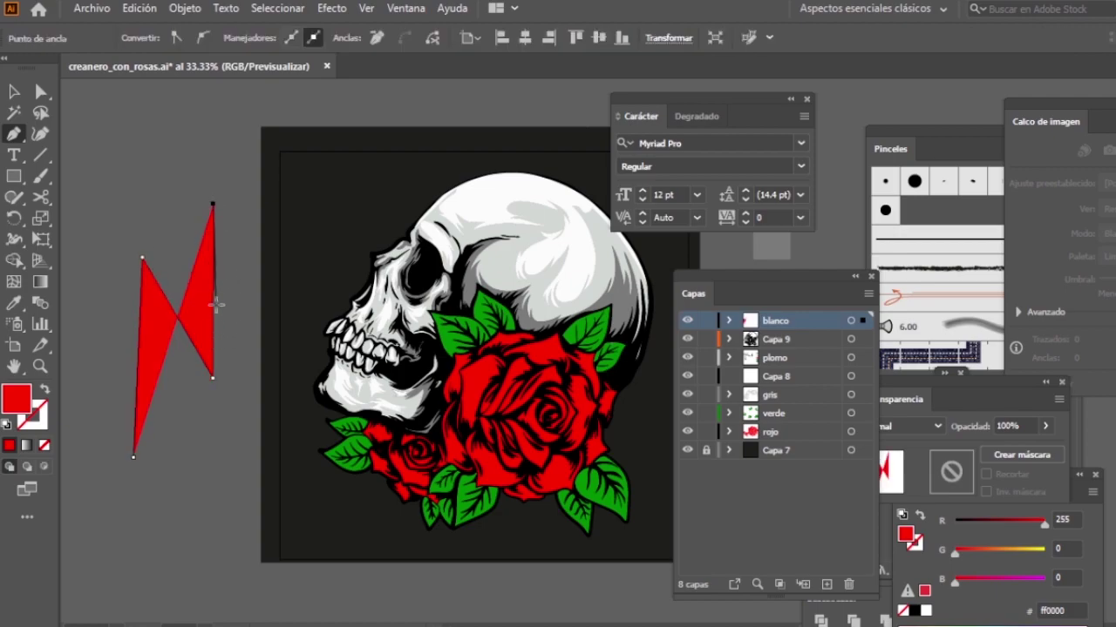
left_click(239, 349)
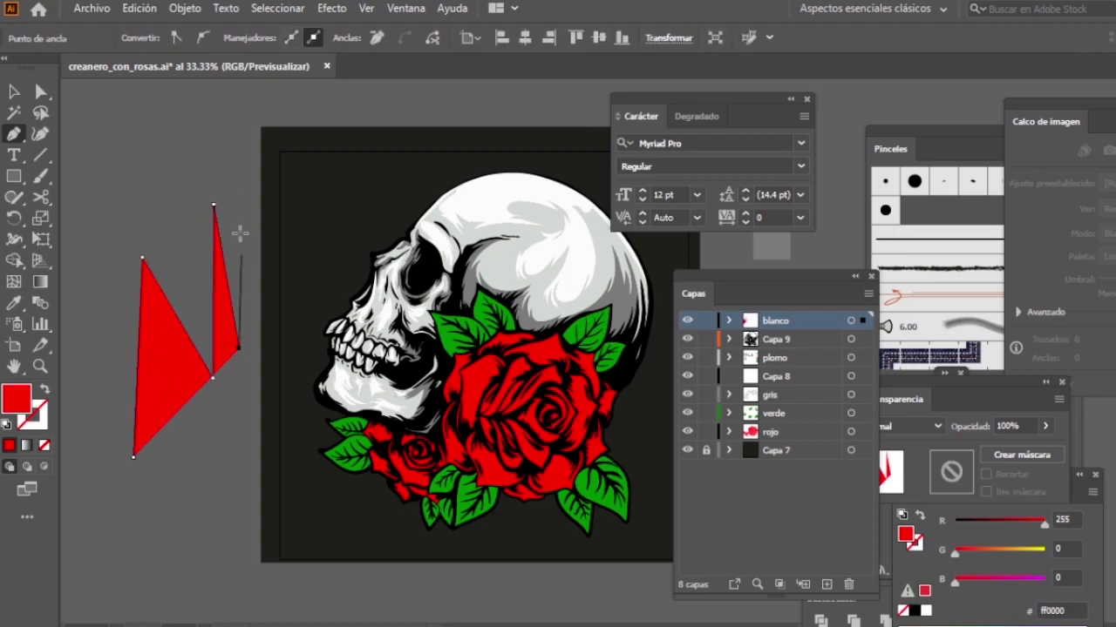
left_click(229, 167)
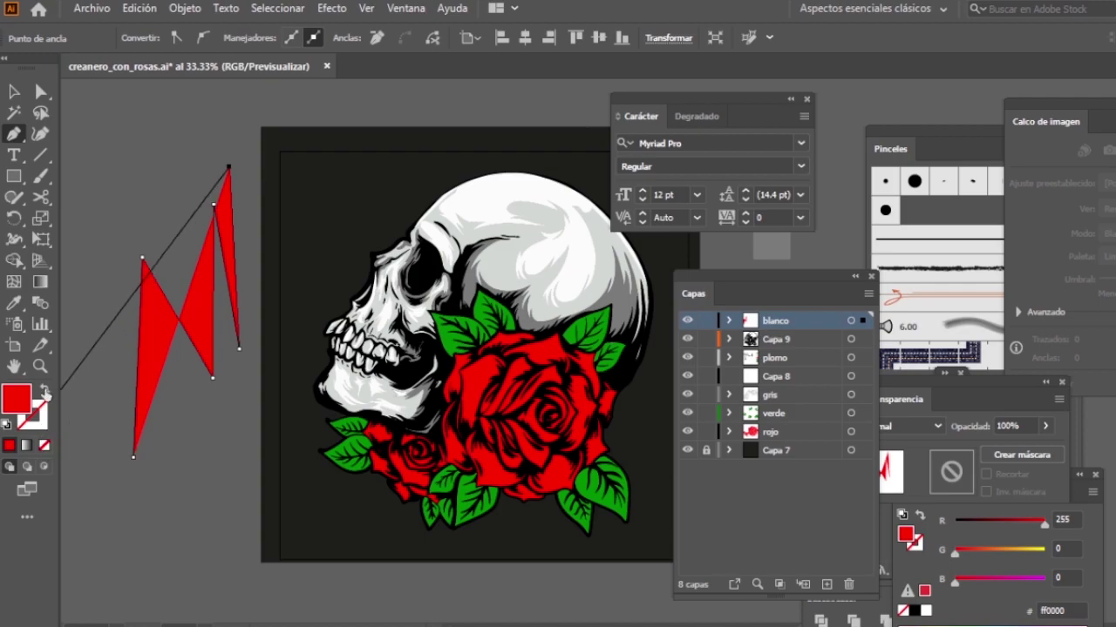
left_click(46, 396)
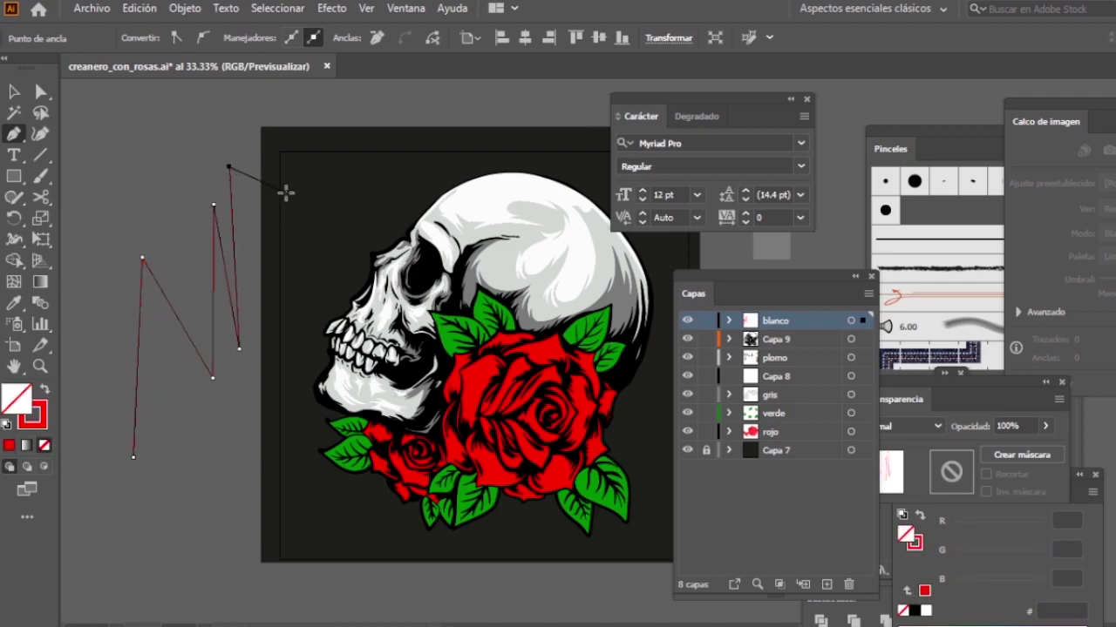
Step: With the stroke active, extend the zigzag with anchor points across the top of the artwork
left_click(41, 427)
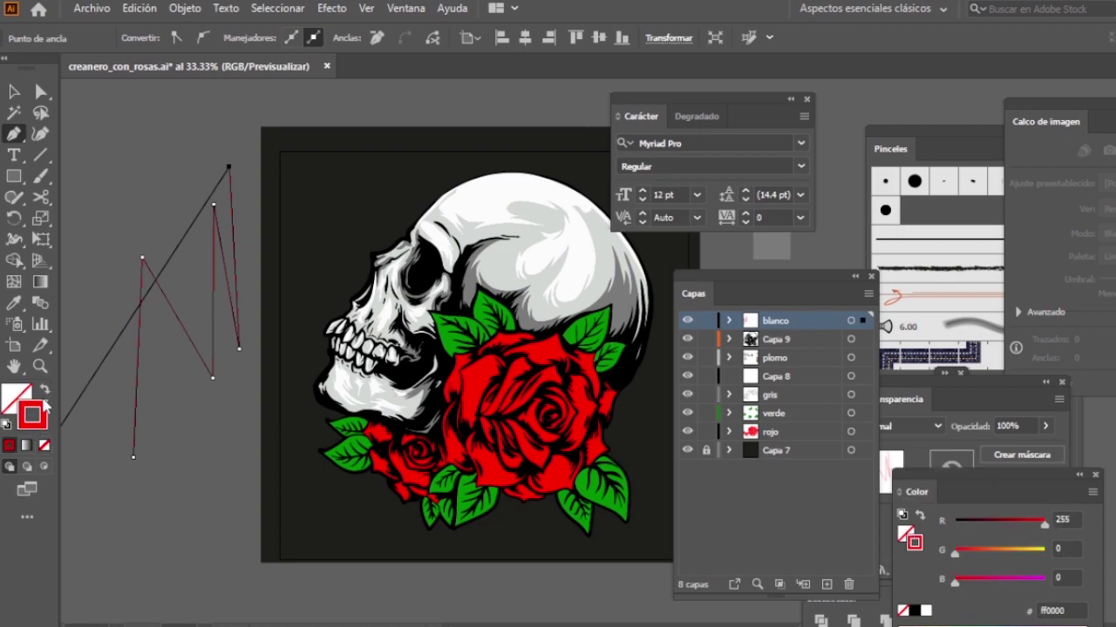
left_click(243, 160)
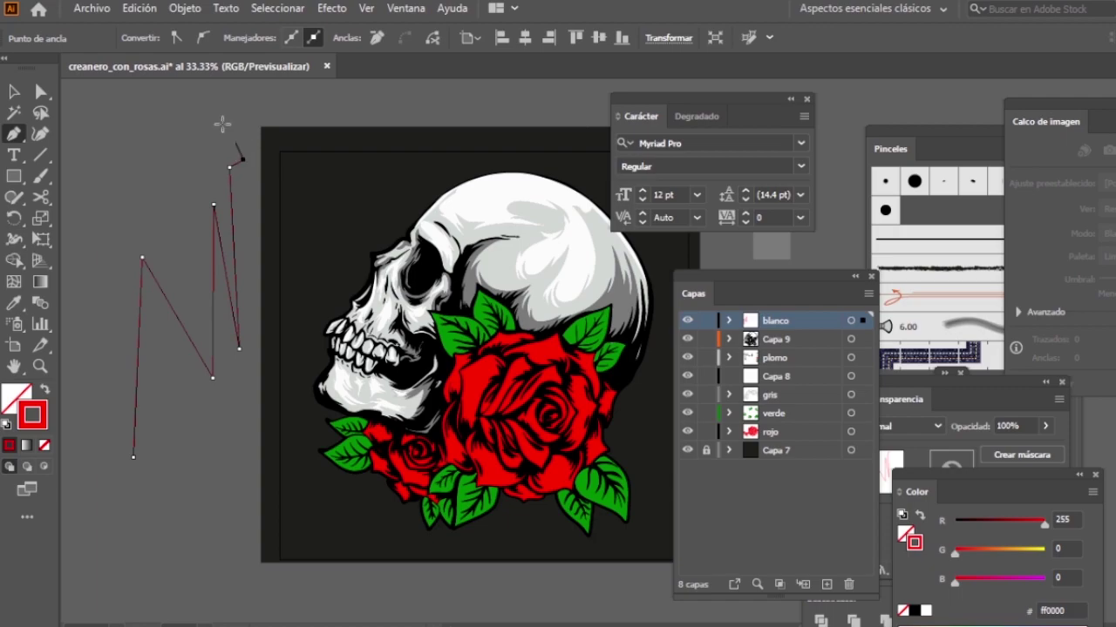
left_click(176, 128)
left_click(261, 110)
left_click(361, 101)
left_click(457, 109)
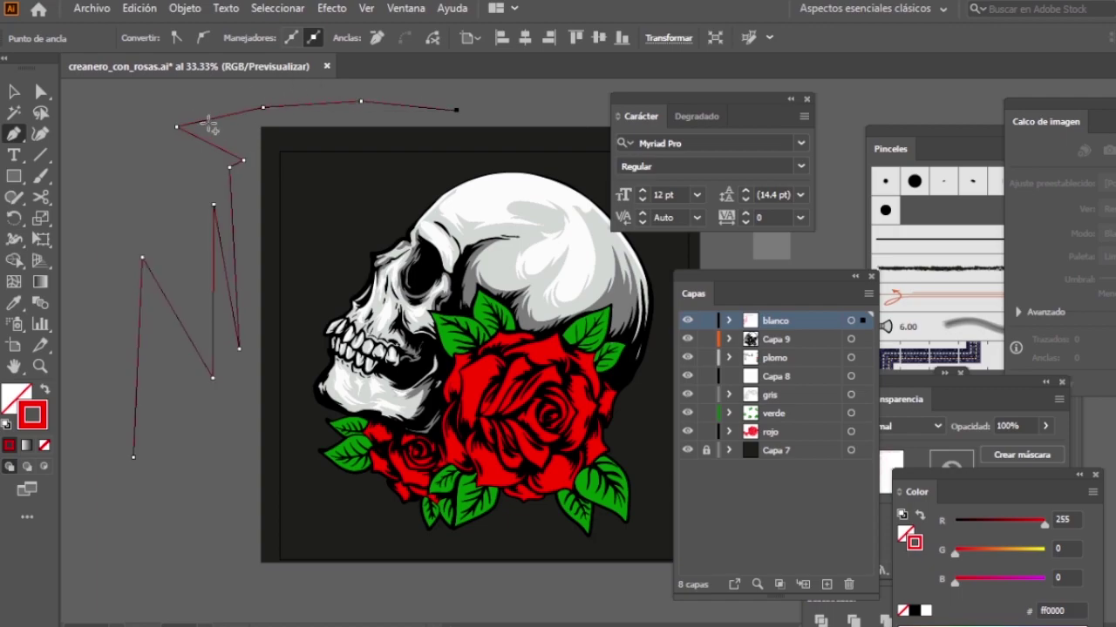
left_click(225, 127)
left_click(251, 154)
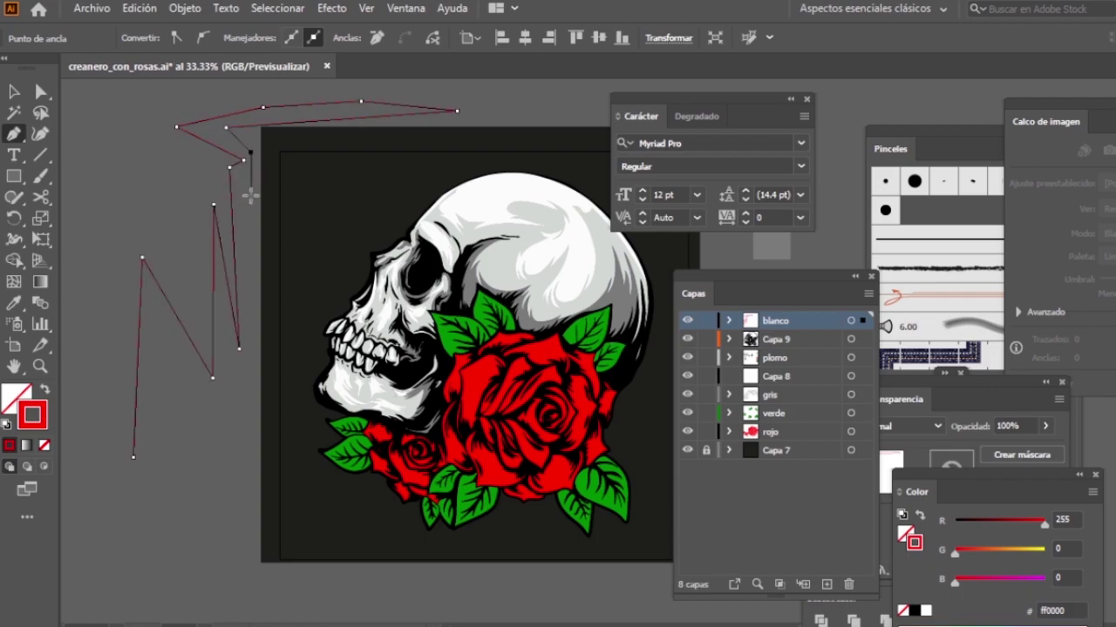
left_click(248, 204)
Step: Continue the jagged path down the left side to the bottom corner and back up, then finish it
left_click(248, 384)
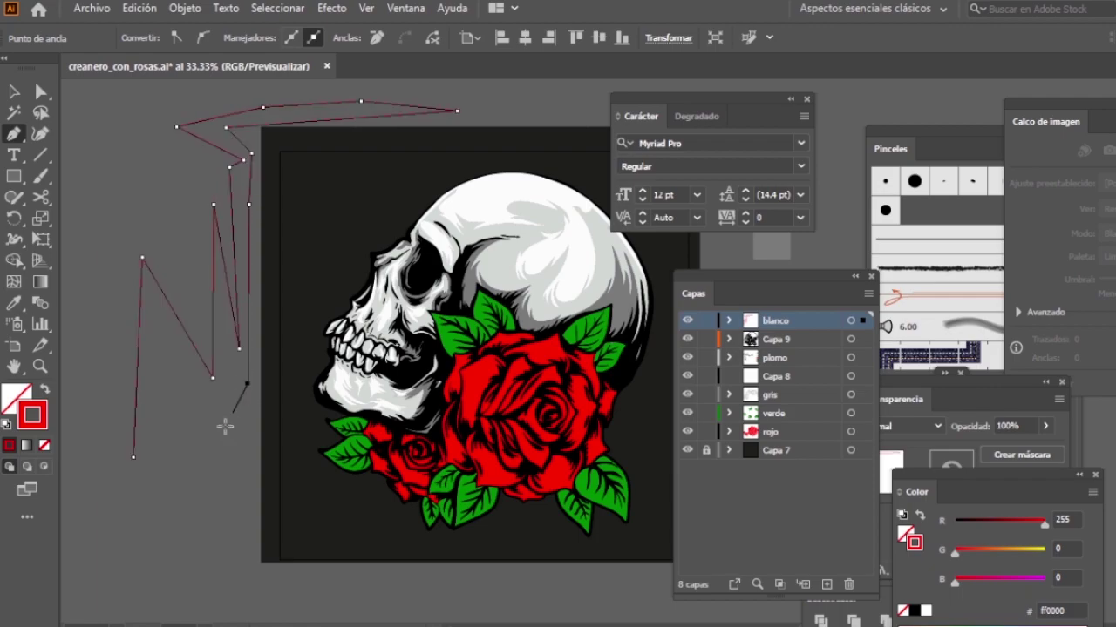
left_click(187, 452)
left_click(175, 339)
left_click(149, 455)
left_click(157, 541)
left_click(92, 487)
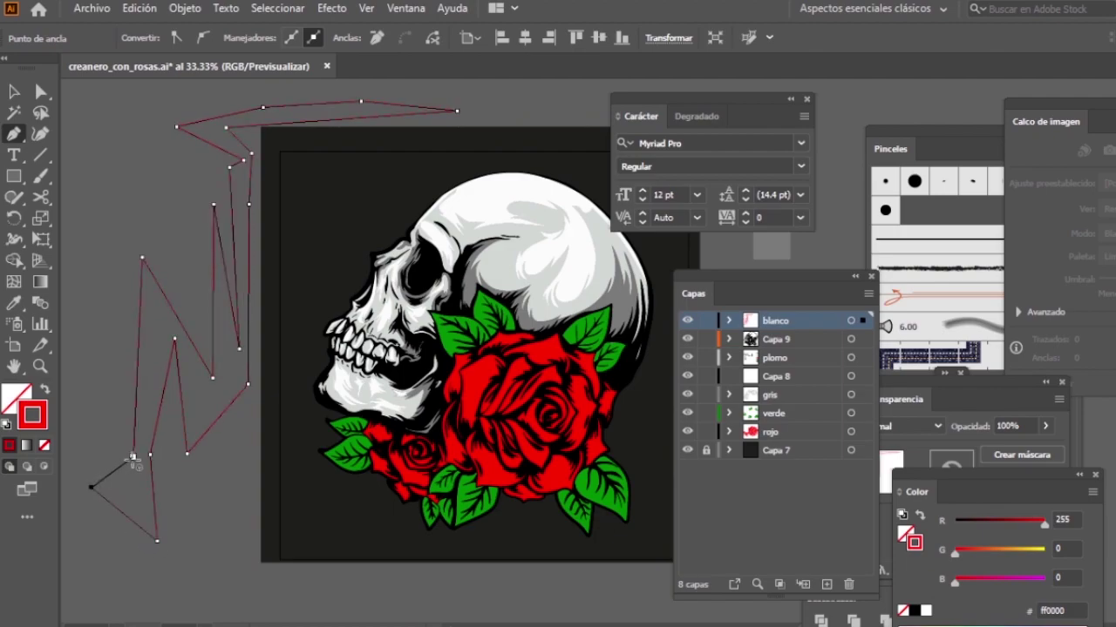
left_click(113, 458)
left_click(113, 224)
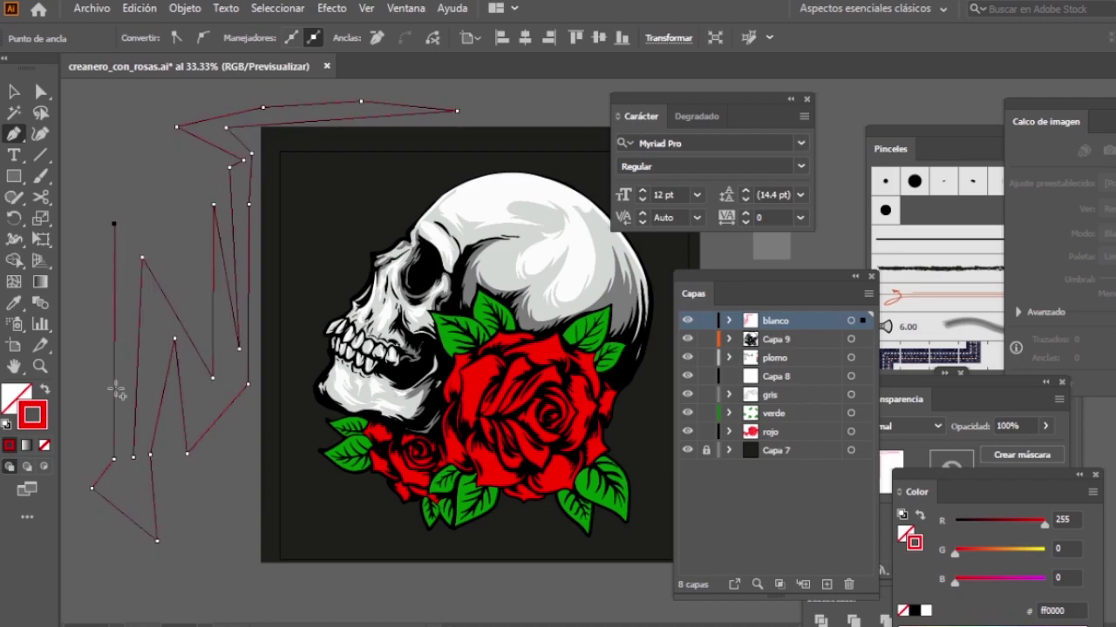
left_click(119, 492, "ctrl")
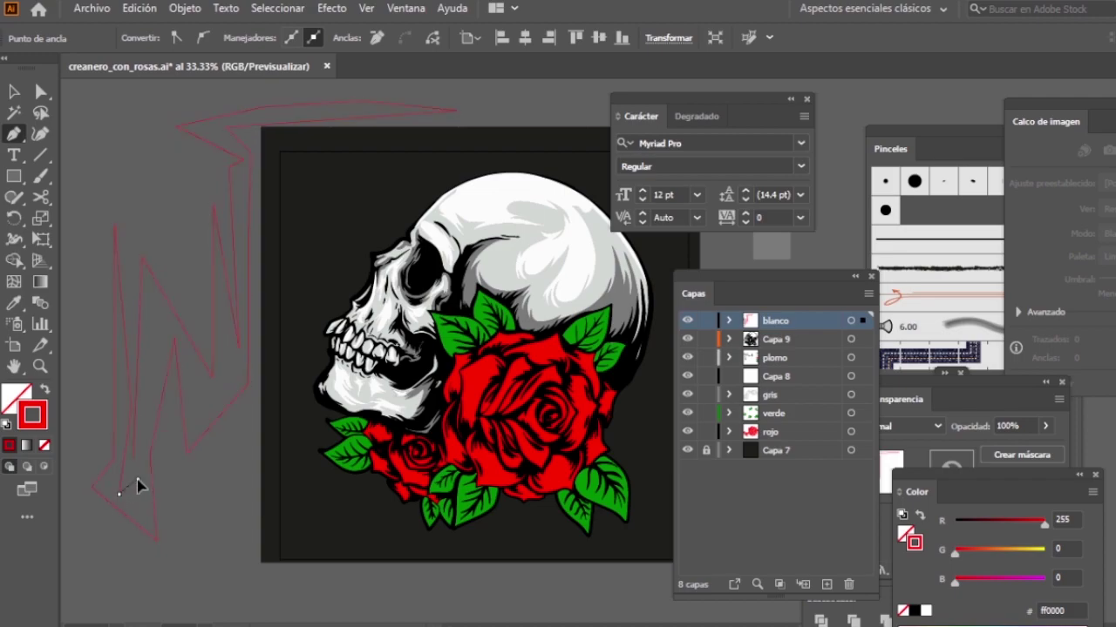
Step: Resume the path from an inner point and add a further inner zigzag of points
left_click(160, 316, "ctrl")
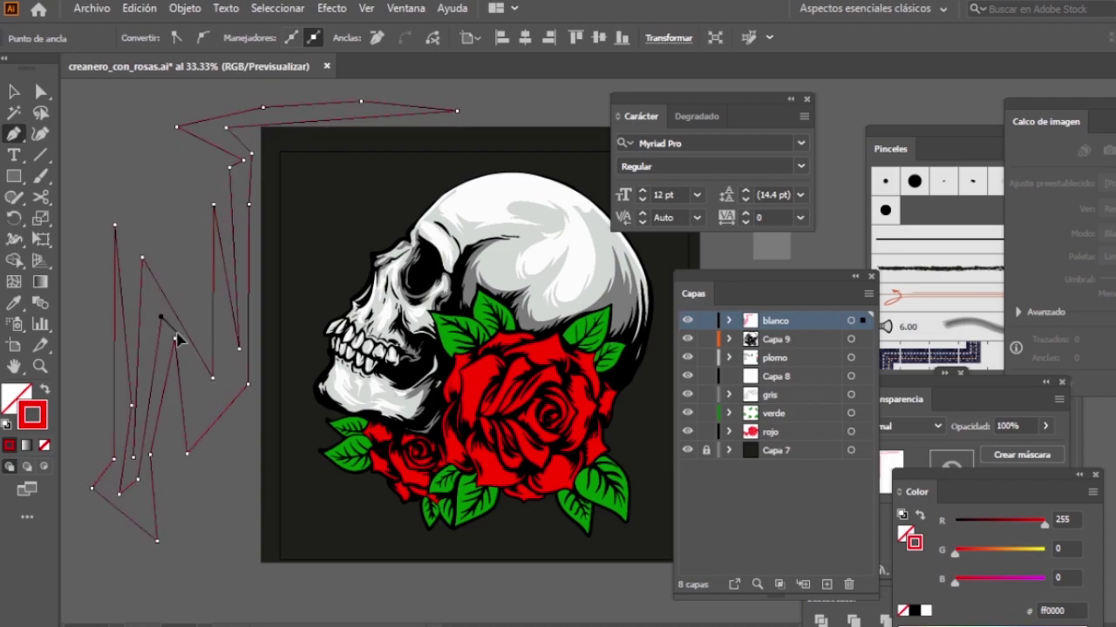
left_click(177, 334)
left_click(190, 386)
left_click(189, 434)
left_click(228, 372)
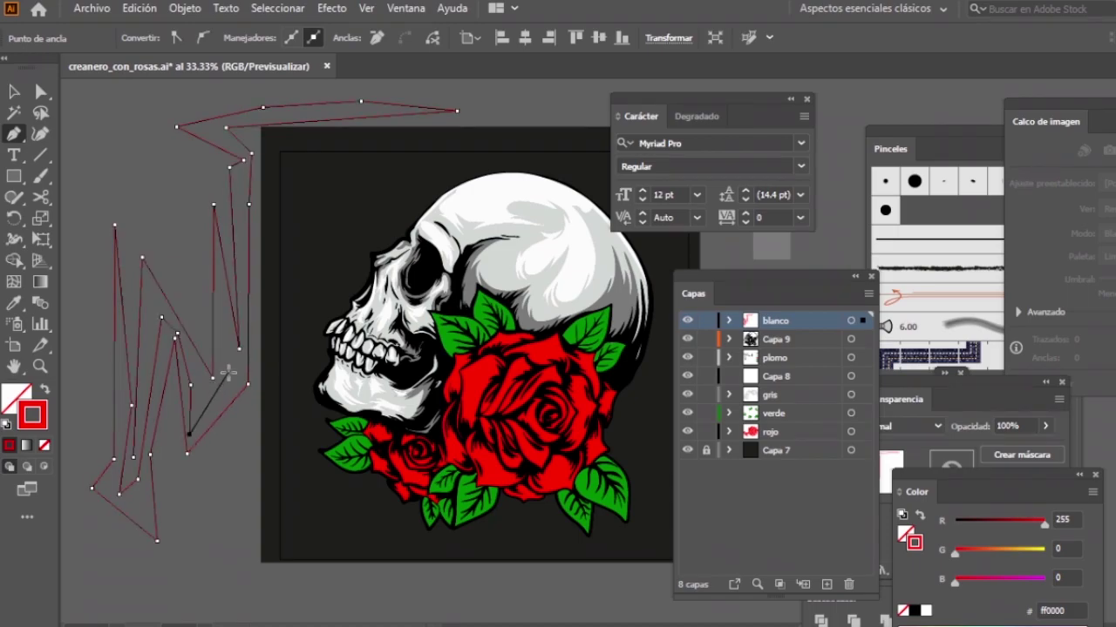
left_click(219, 303)
left_click(241, 380)
key("v")
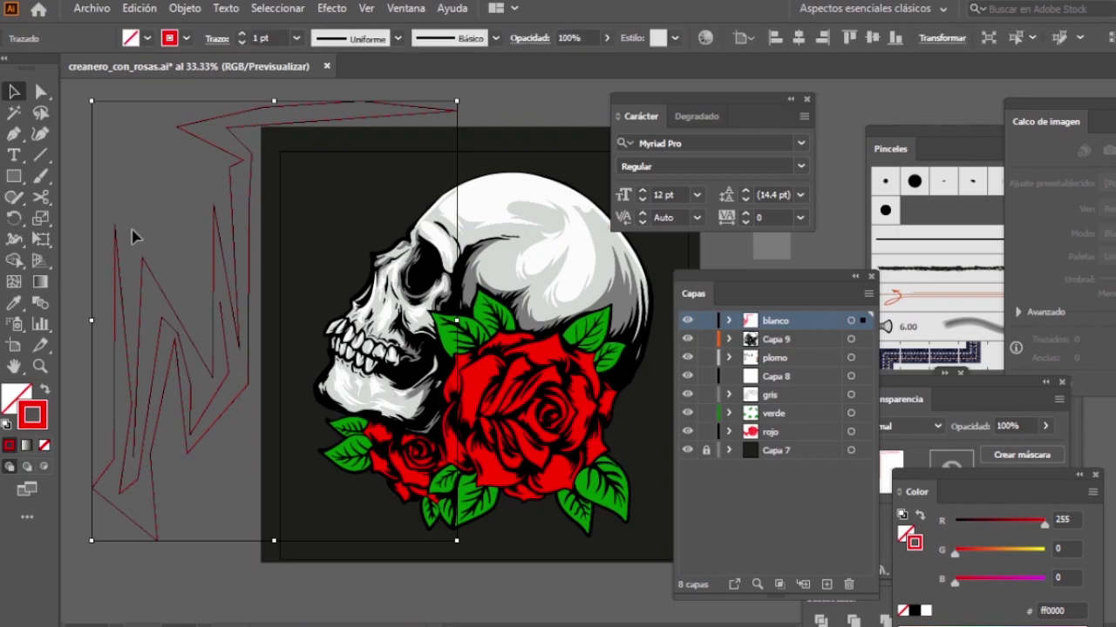
Step: Deselect and undo the red zigzag path so it disappears from the canvas
left_click(148, 248)
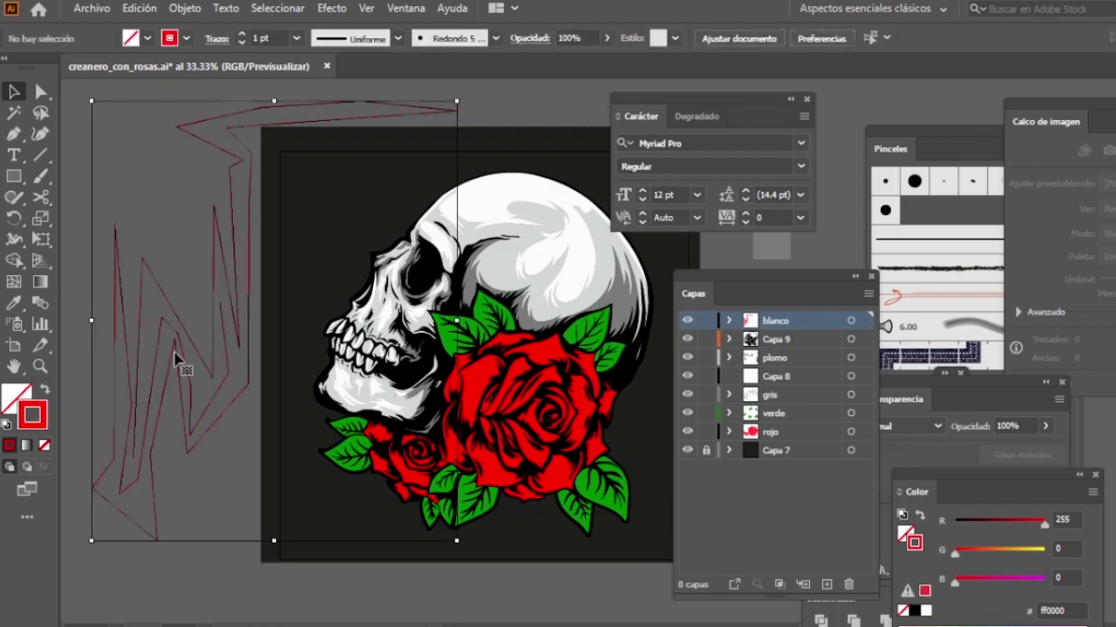
key("ctrl+z")
scroll(198, 340, "up", 2)
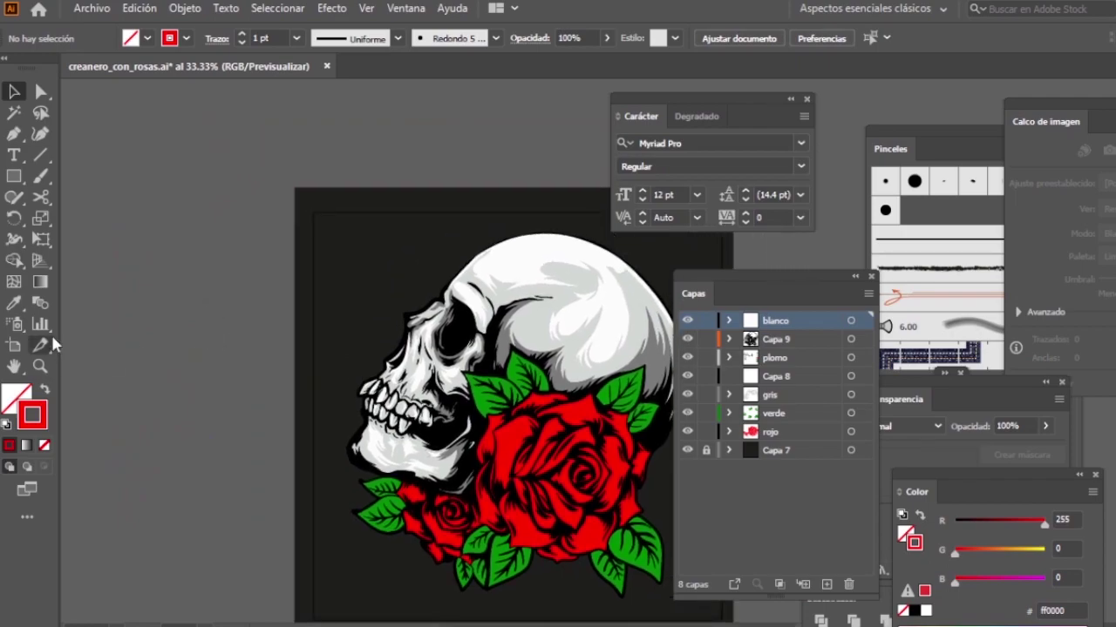
Step: With the Pen tool ready, pan left, zoom in on the upper skull, then back out to the full artboard
key("p")
left_click_drag(233, 375, 145, 399)
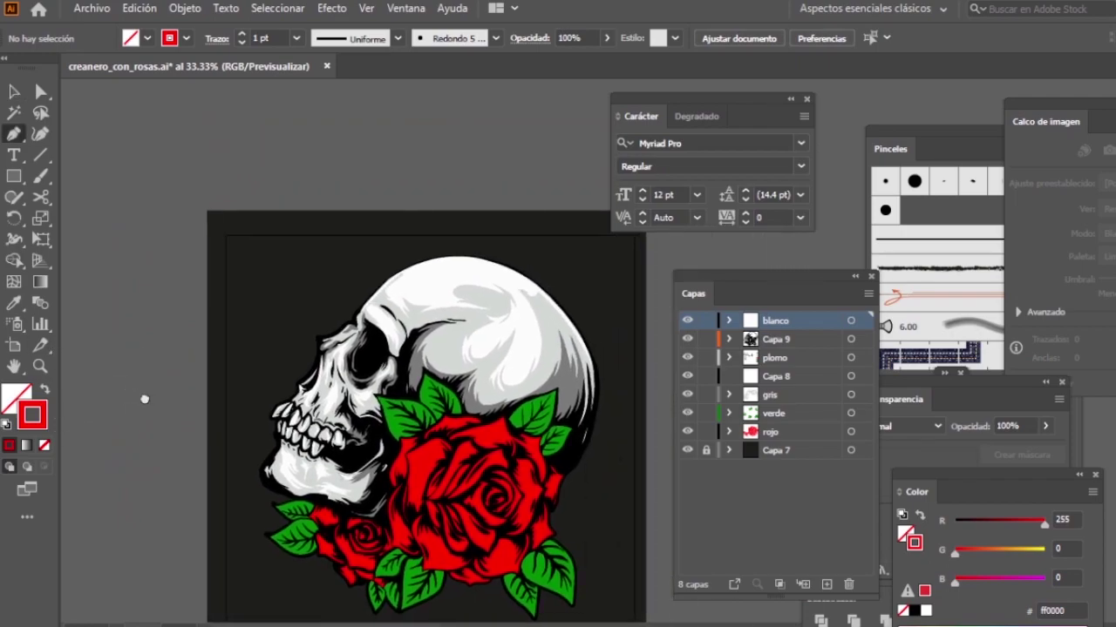
key("z")
left_click(516, 364)
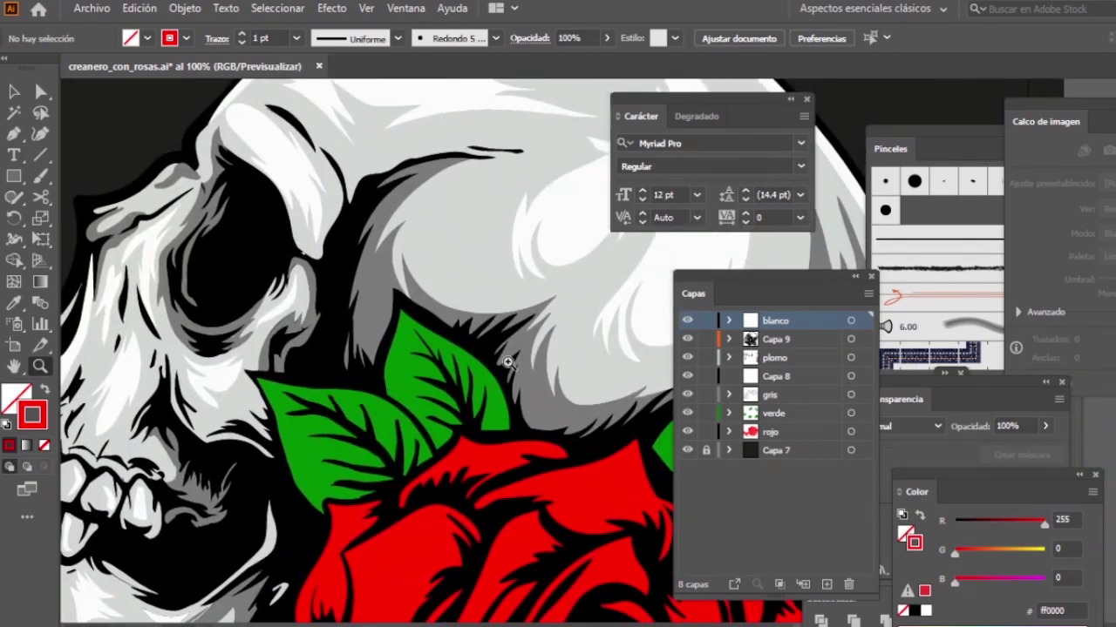
left_click(508, 362, "alt")
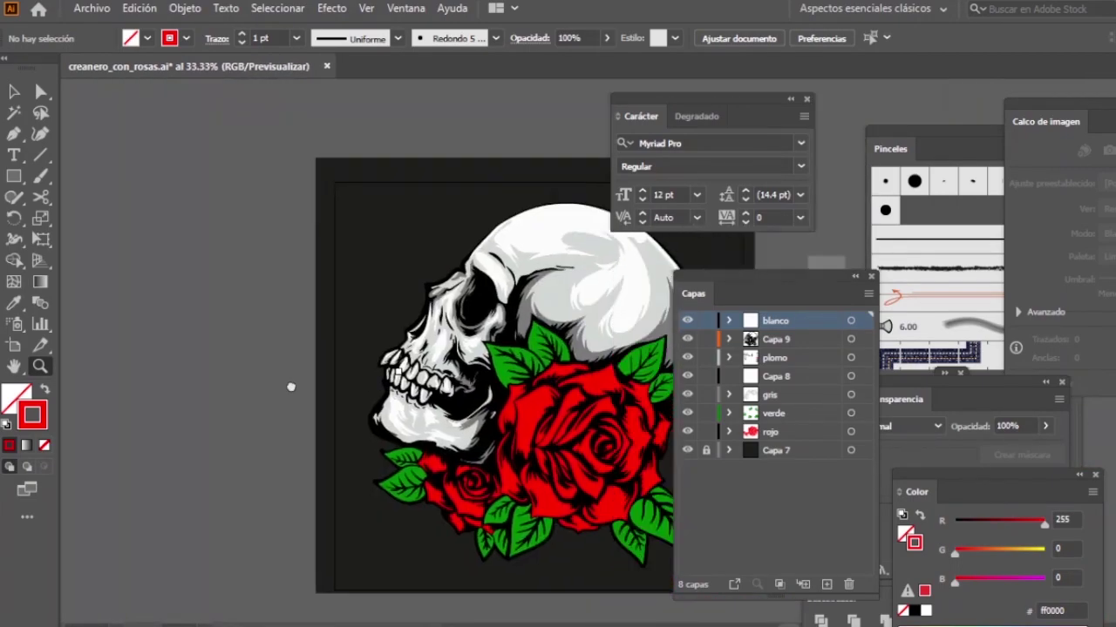
left_click(508, 362, "alt")
Step: Lock all layers, hide Capa 7's dark background, and zoom to 100% on the skull's crown
left_click_drag(707, 349, 706, 433)
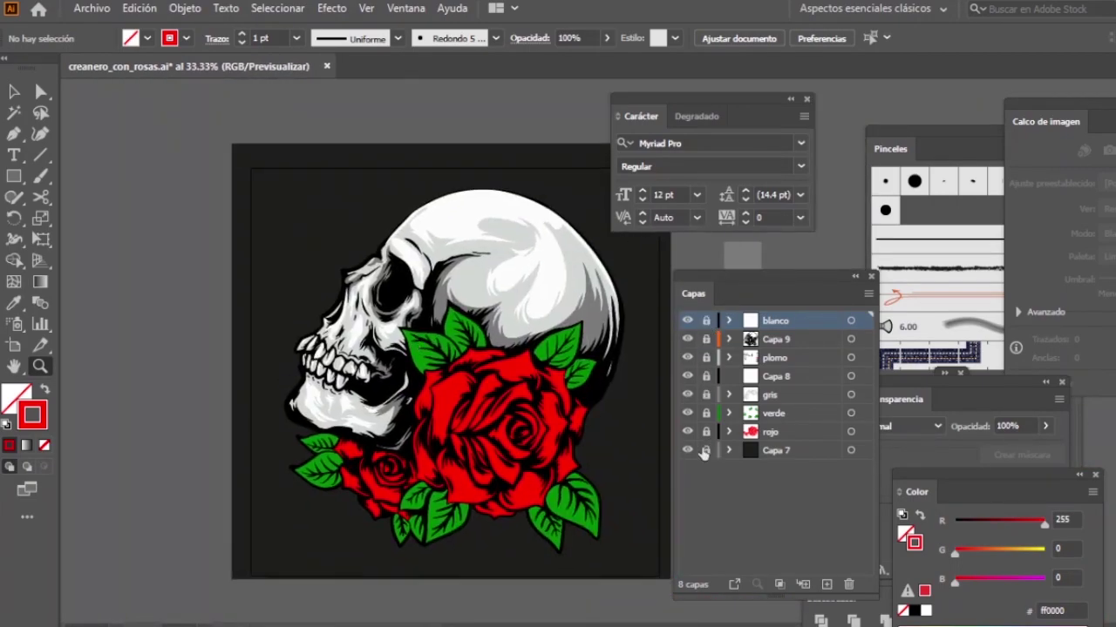
left_click(687, 450)
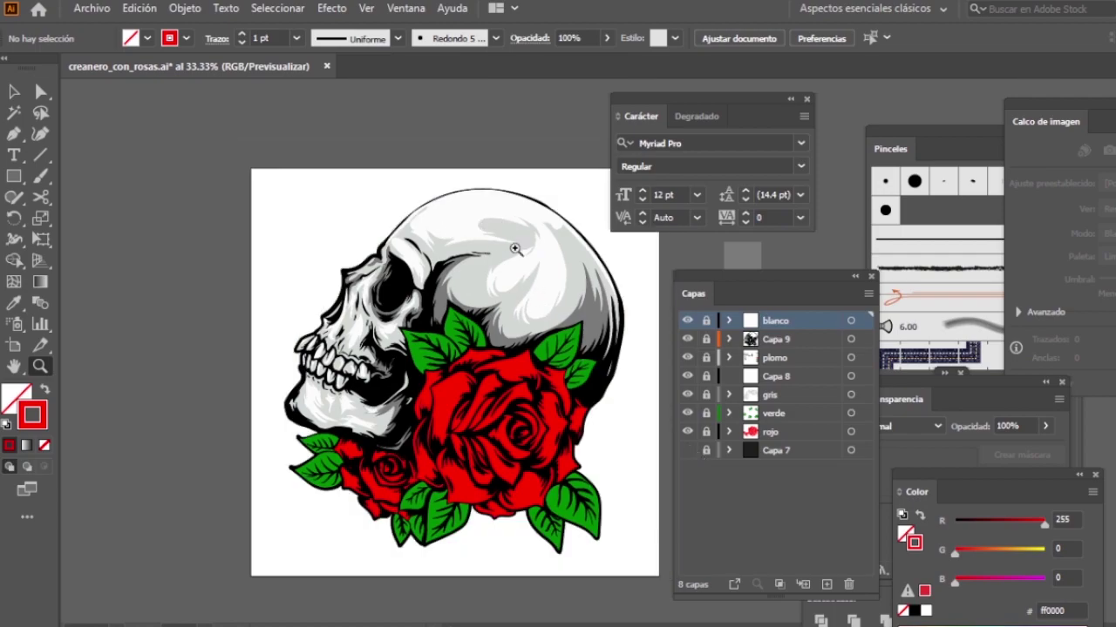
left_click(562, 289)
left_click(434, 327)
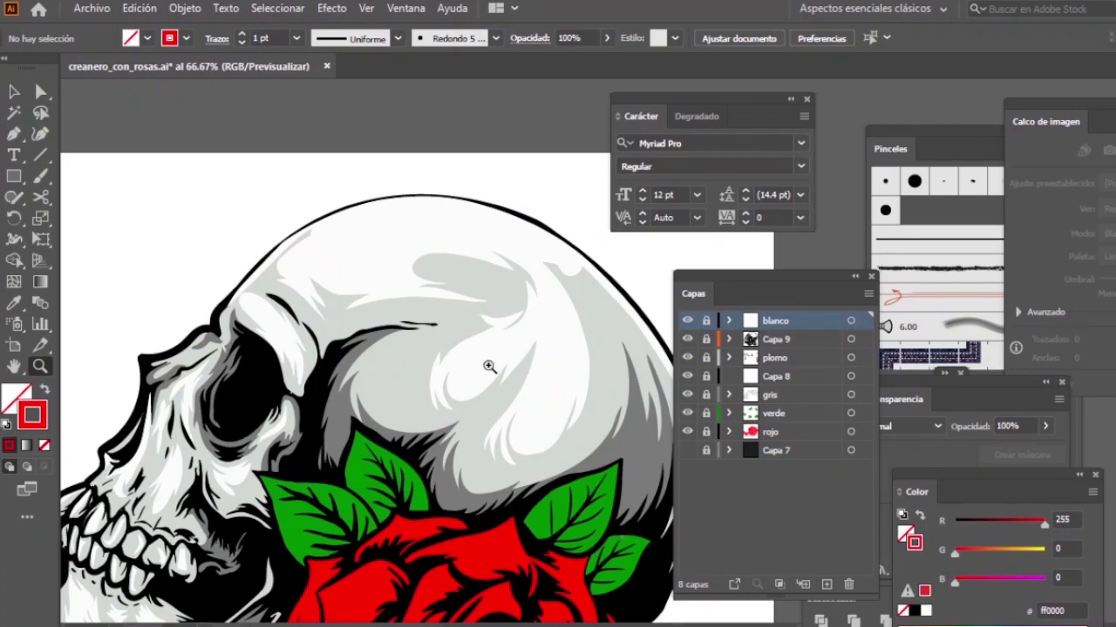
left_click(487, 368)
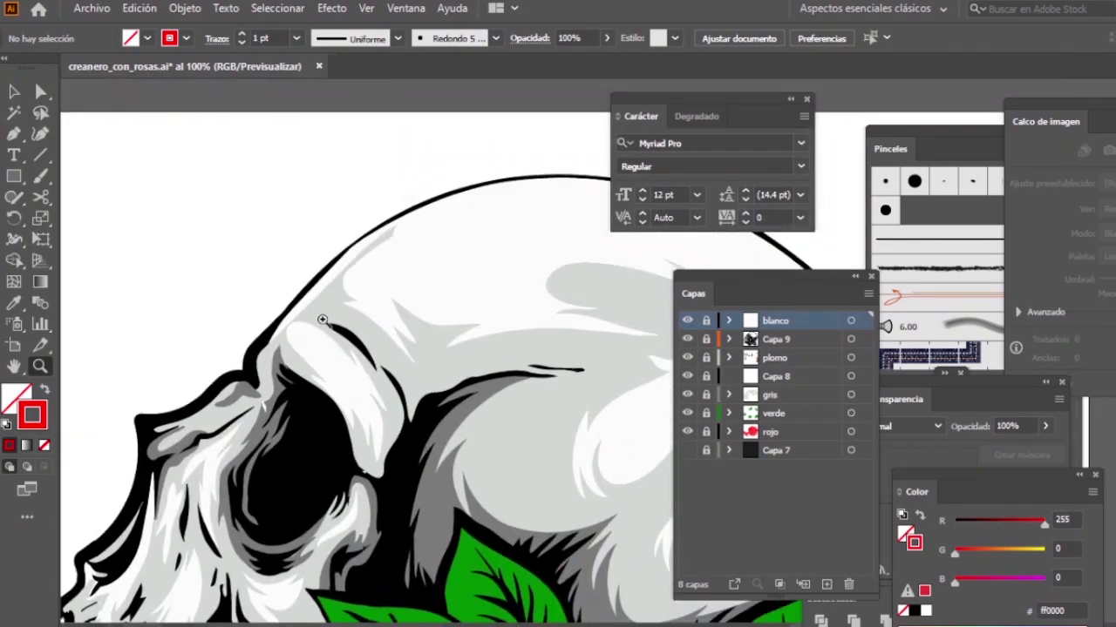
key("p")
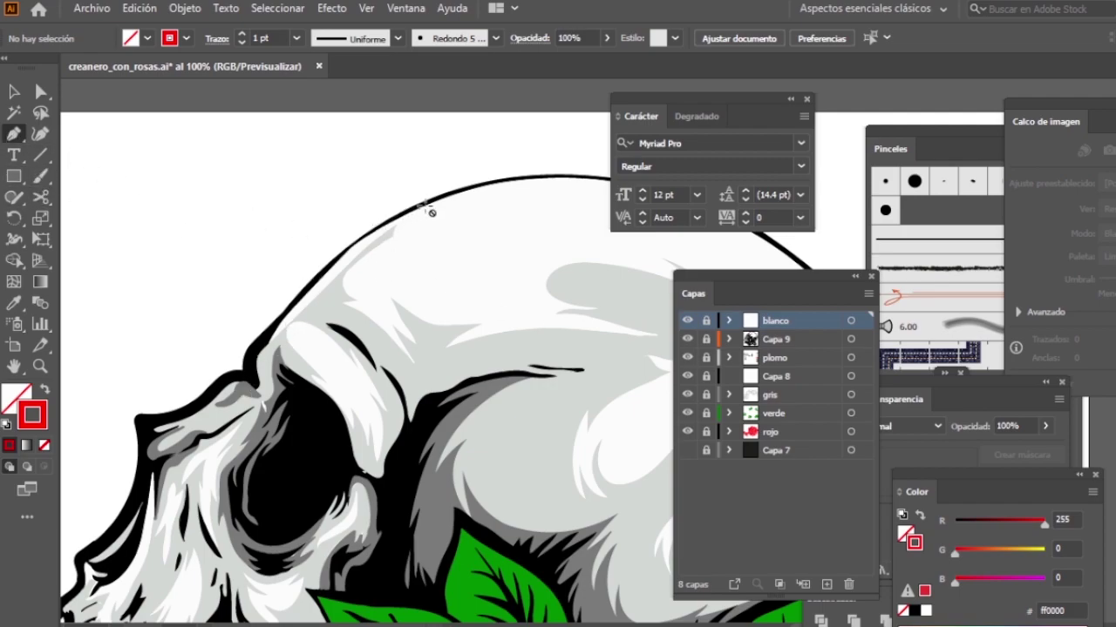
Step: Create Capa 10 at the top of the Layers panel and bring the panel forward via Ventana > Capas
left_click(826, 585)
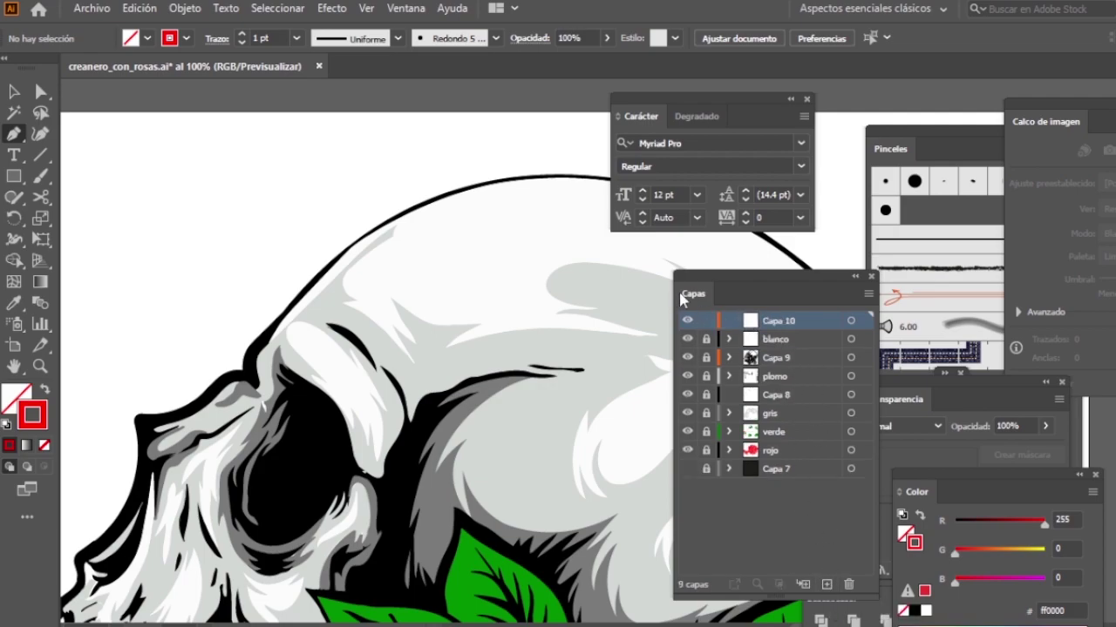
left_click_drag(710, 294, 683, 287)
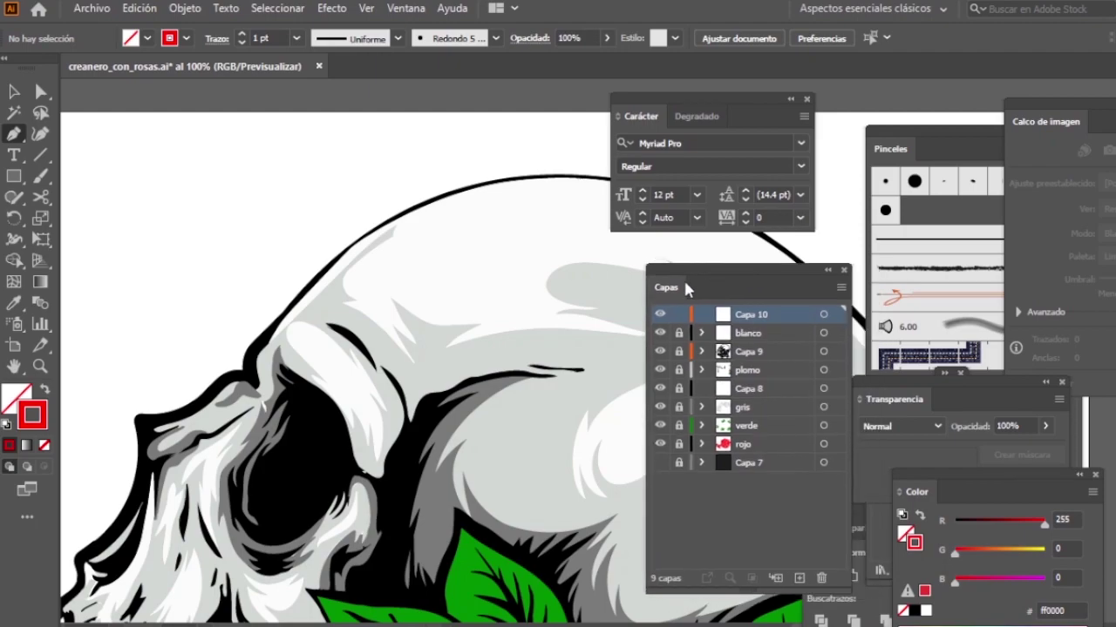
left_click(405, 10)
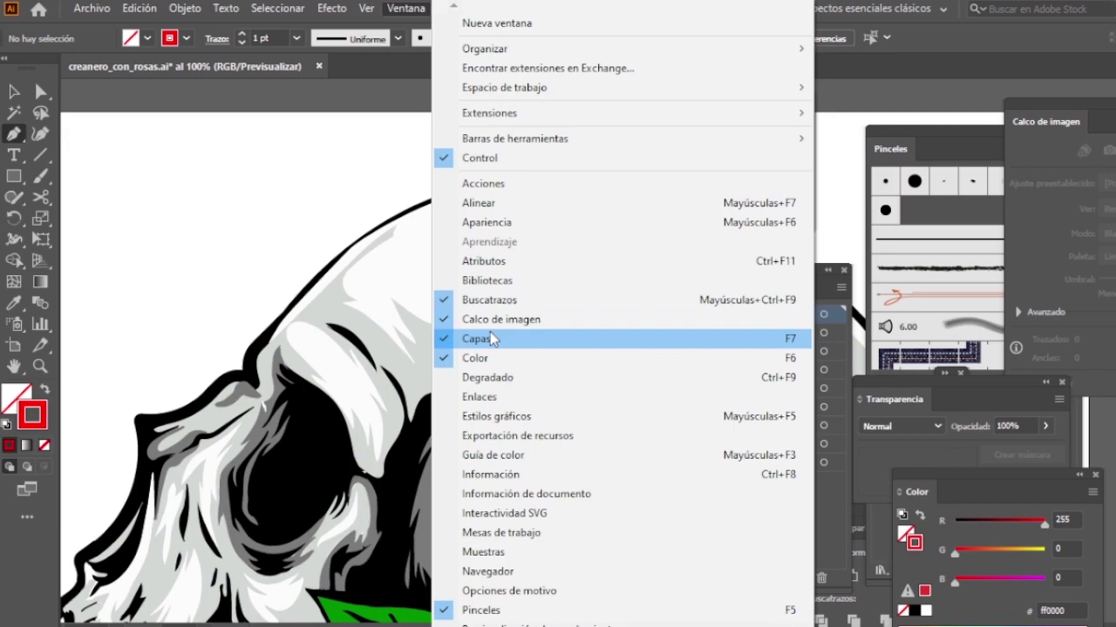
left_click(741, 339)
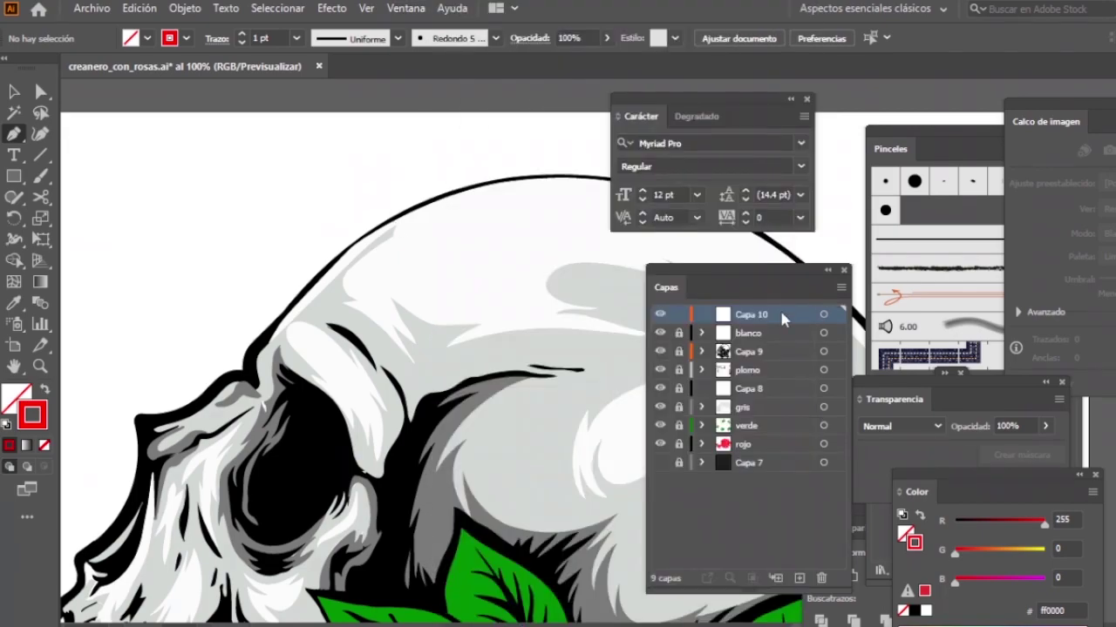
scroll(232, 217, "down", 1)
scroll(232, 217, "right", 2)
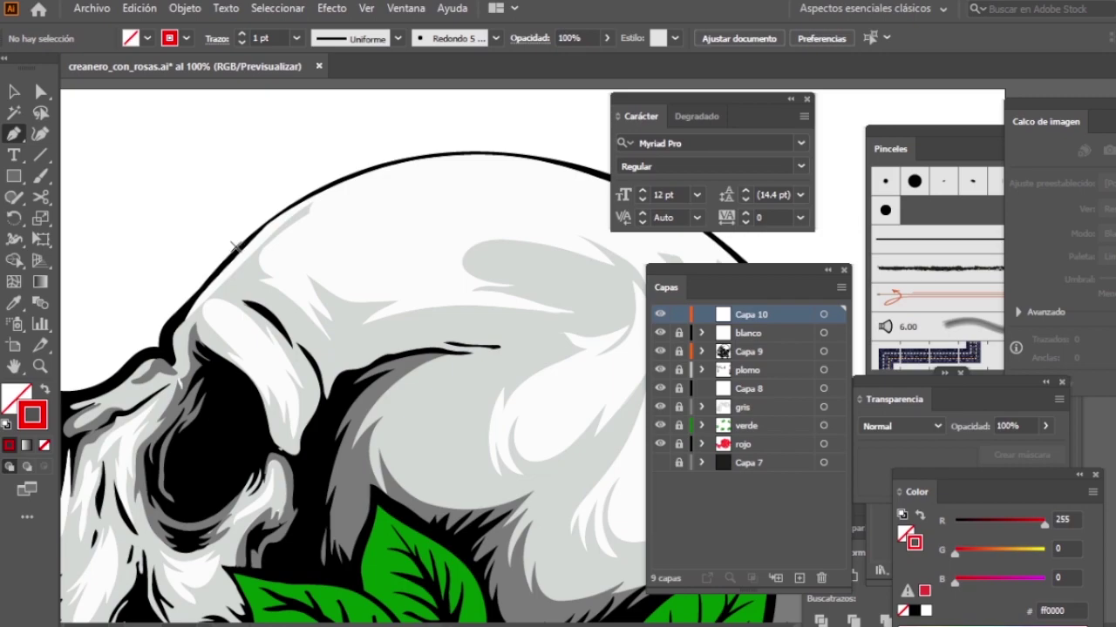
Step: Start a curved path at the skull's upper-left outline and shape it over the crown, breaking the top handle
left_click(234, 246)
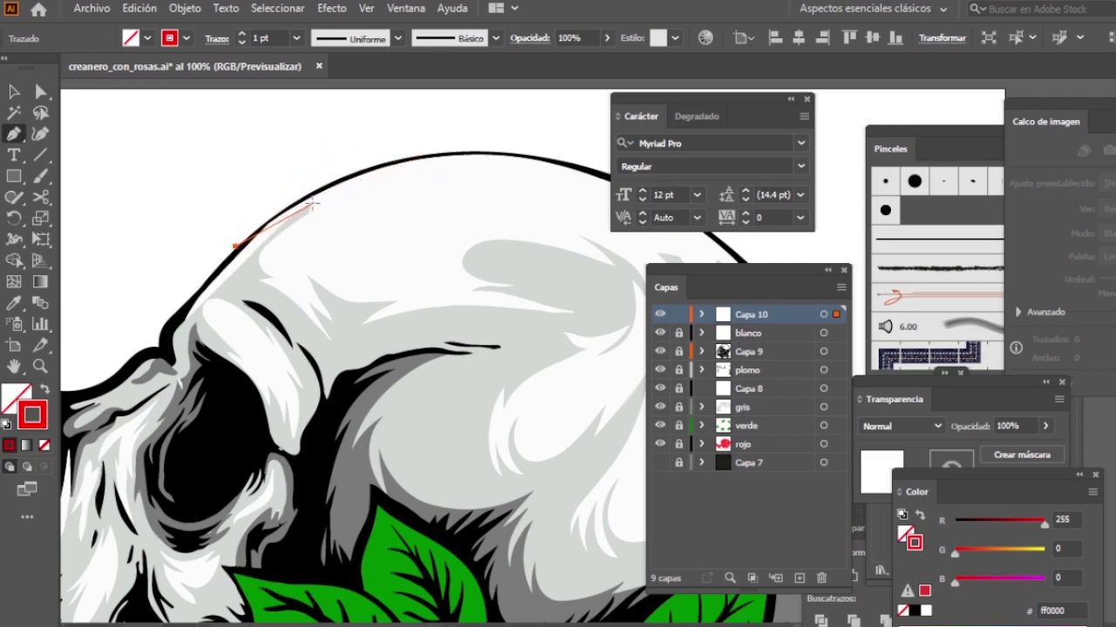
left_click_drag(392, 179, 287, 217)
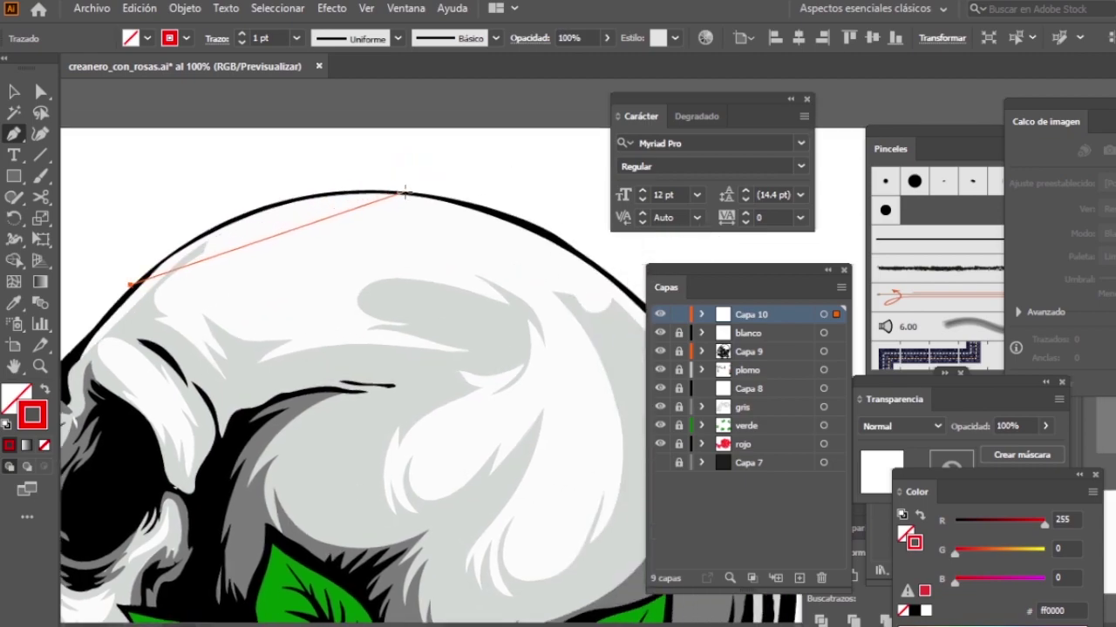
mouse_move(405, 192)
left_mouse_down()
mouse_move(574, 214)
mouse_move(348, 166)
mouse_move(490, 218)
mouse_move(467, 102)
mouse_move(395, 617)
left_mouse_up()
scroll(467, 103, "up", 5)
scroll(418, 103, "down", 1)
mouse_move(418, 104)
left_mouse_down()
mouse_move(463, 386)
mouse_move(480, 309)
mouse_move(468, 419)
mouse_move(493, 291)
mouse_move(478, 404)
left_mouse_up()
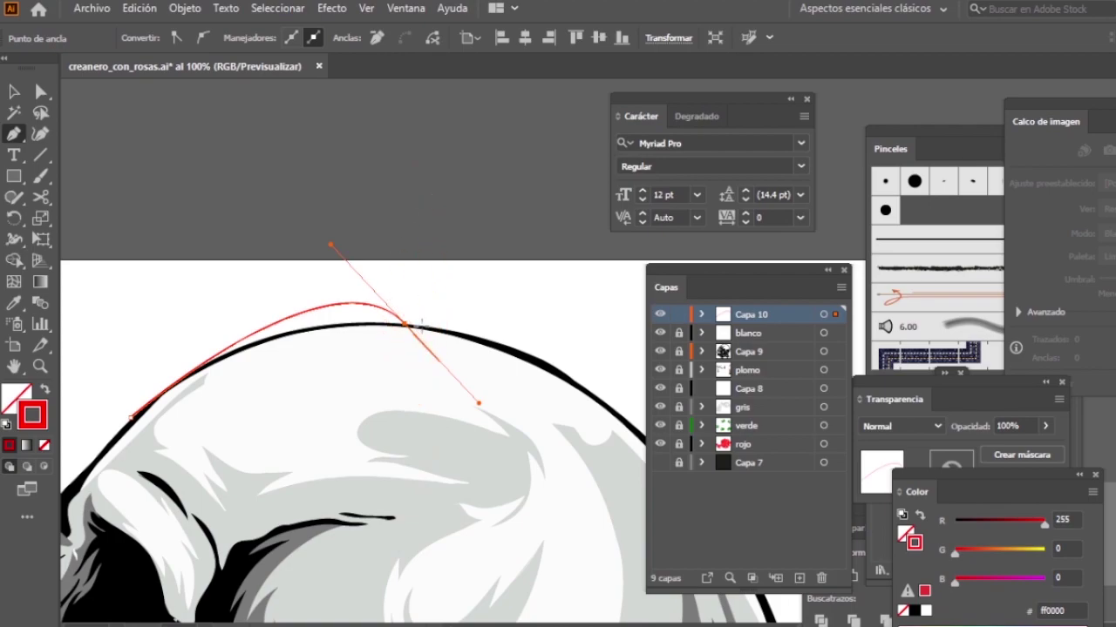
mouse_move(407, 327)
left_mouse_down()
mouse_move(380, 302)
mouse_move(412, 333)
left_mouse_up()
left_click_drag(330, 245, 330, 245)
mouse_move(330, 246)
left_mouse_down()
mouse_move(257, 328)
mouse_move(157, 336)
left_mouse_up()
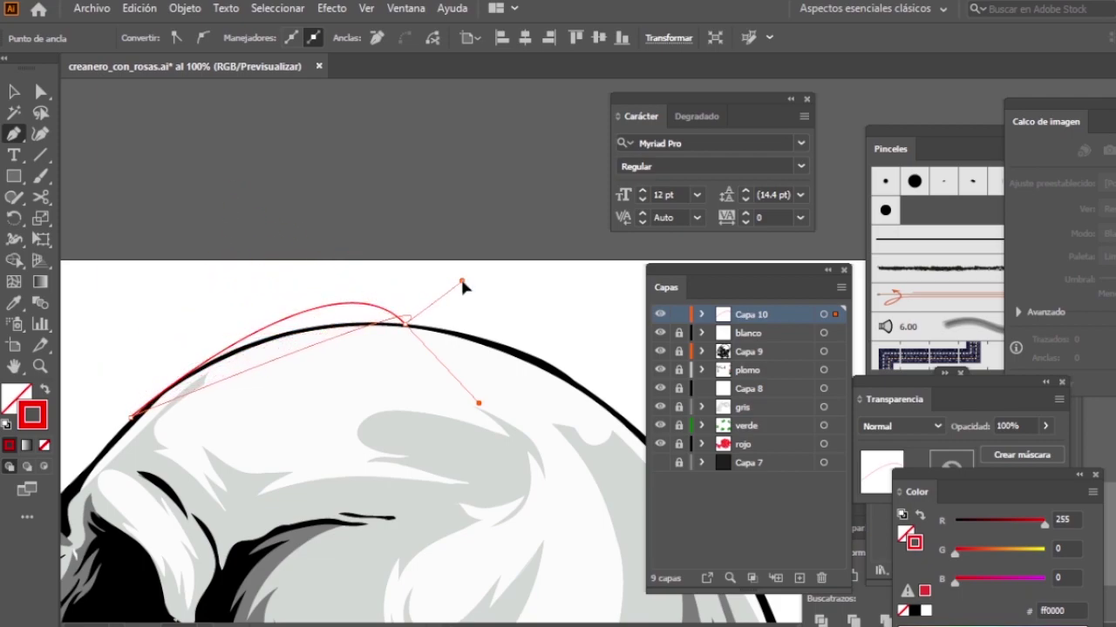
mouse_move(156, 335)
left_mouse_down()
mouse_move(280, 307)
mouse_move(243, 306)
left_mouse_up()
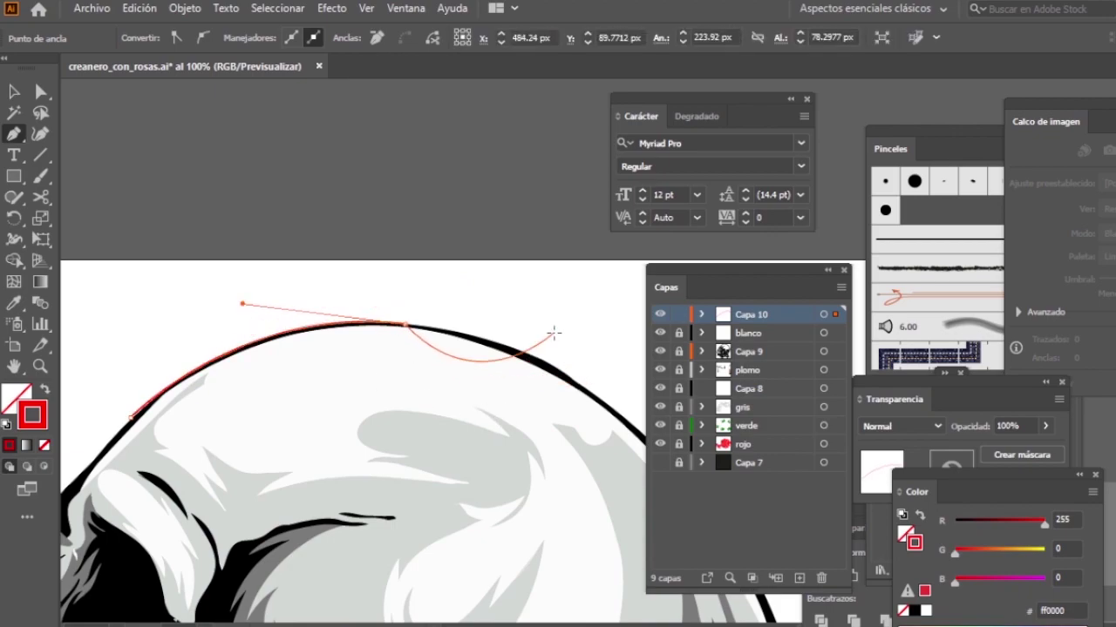
left_click(405, 325)
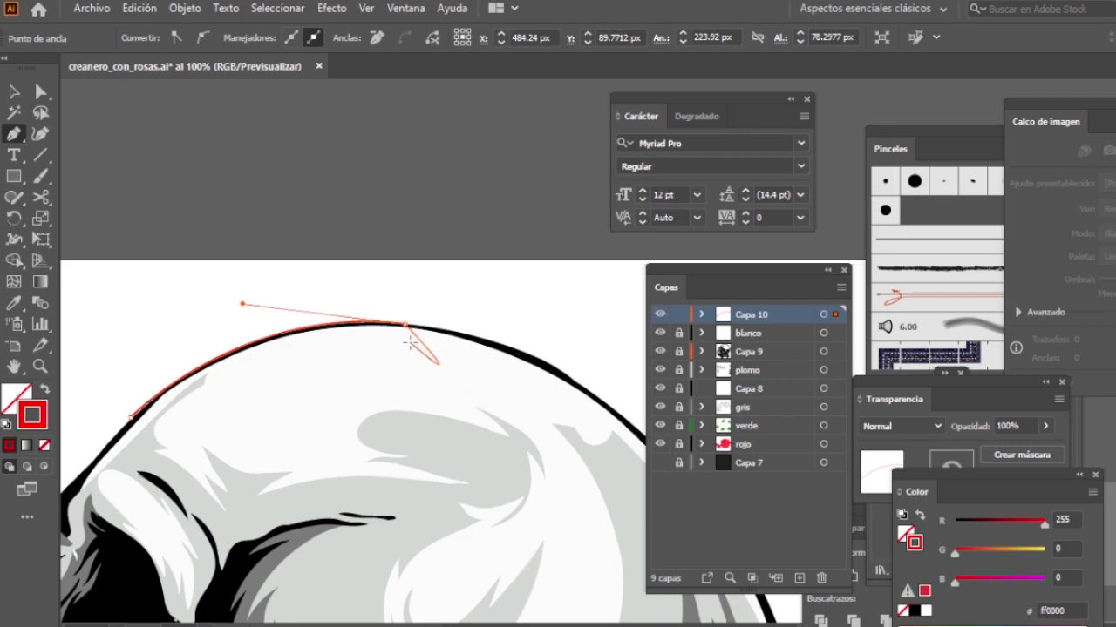
Step: Add the next curved anchor along the outline and pan toward the skull's right edge
left_click(586, 388)
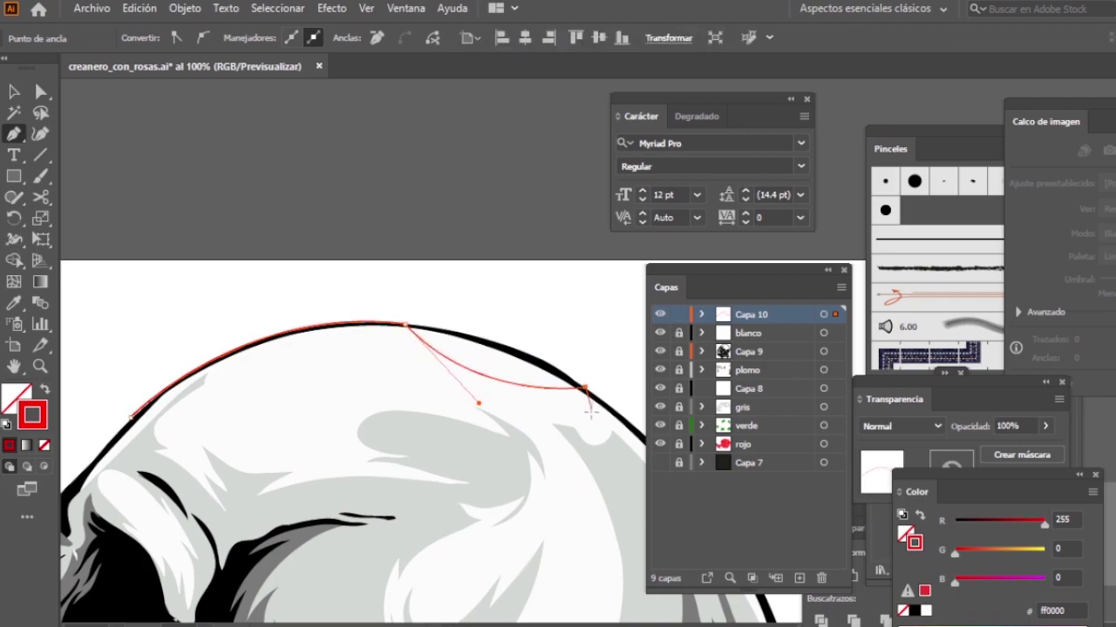
left_click_drag(478, 407, 552, 342)
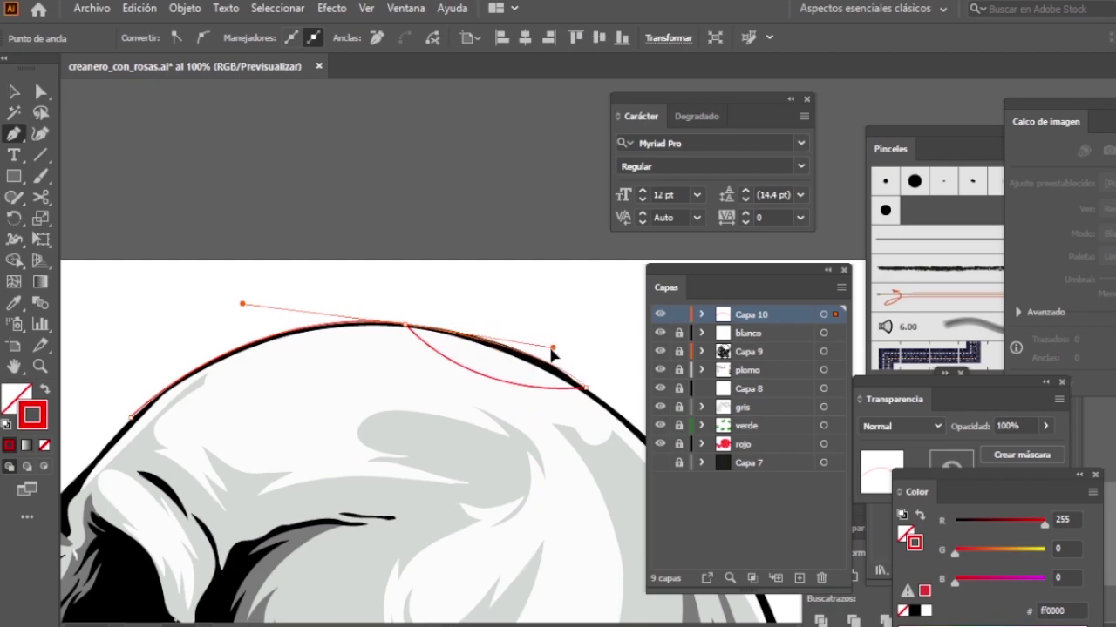
left_click_drag(554, 341, 526, 333)
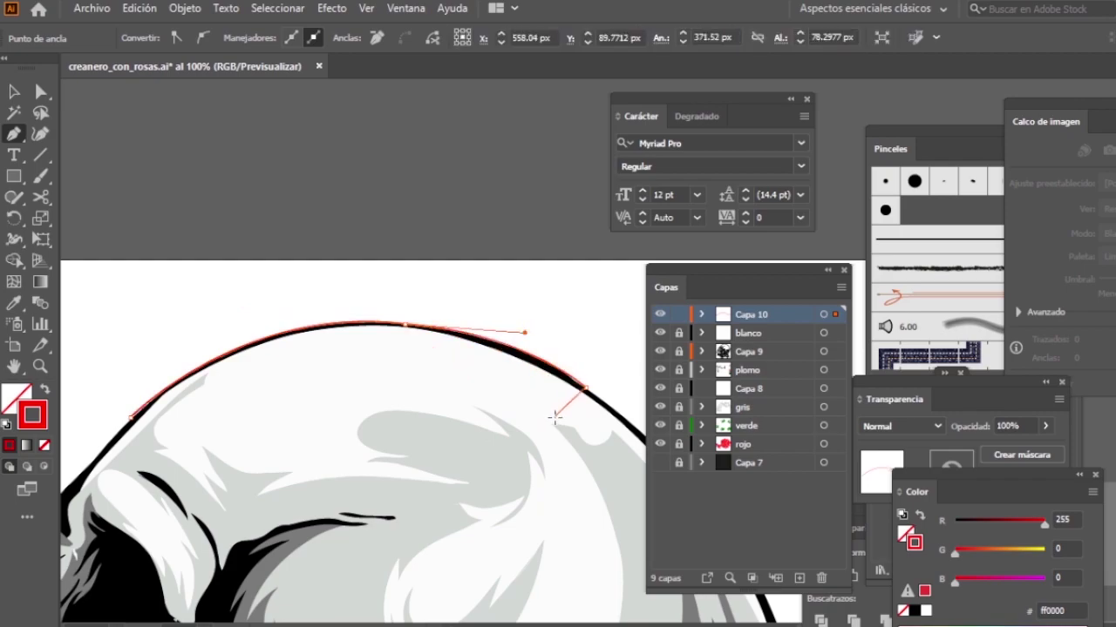
left_click_drag(558, 397, 320, 264)
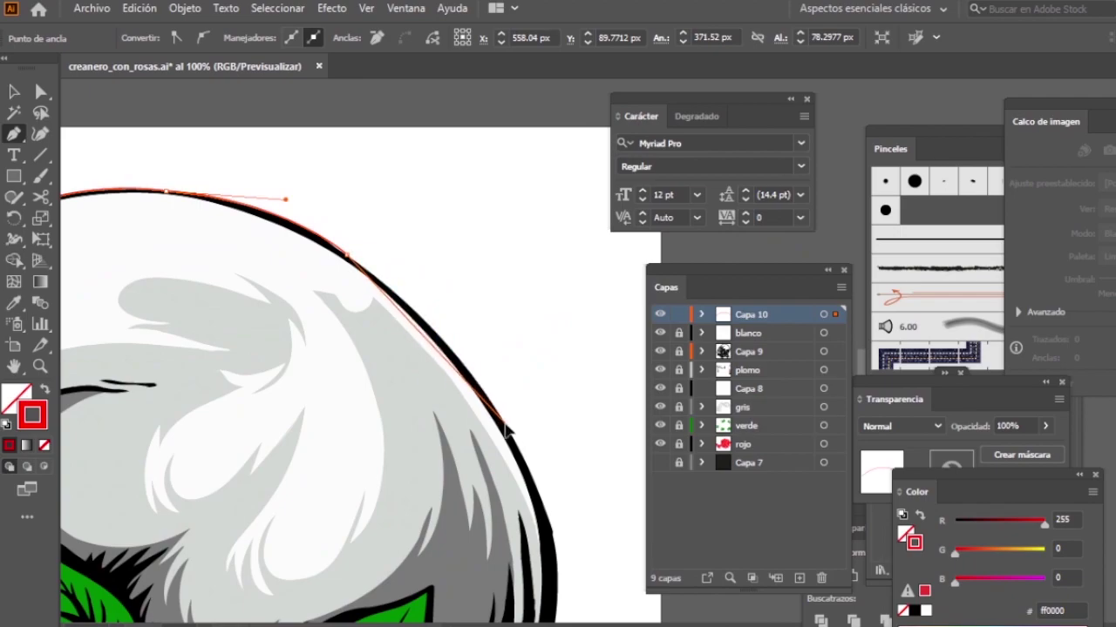
Step: Add curved anchors down the skull's right edge, adjusting their handles to fit the outline
left_click_drag(505, 425, 567, 529)
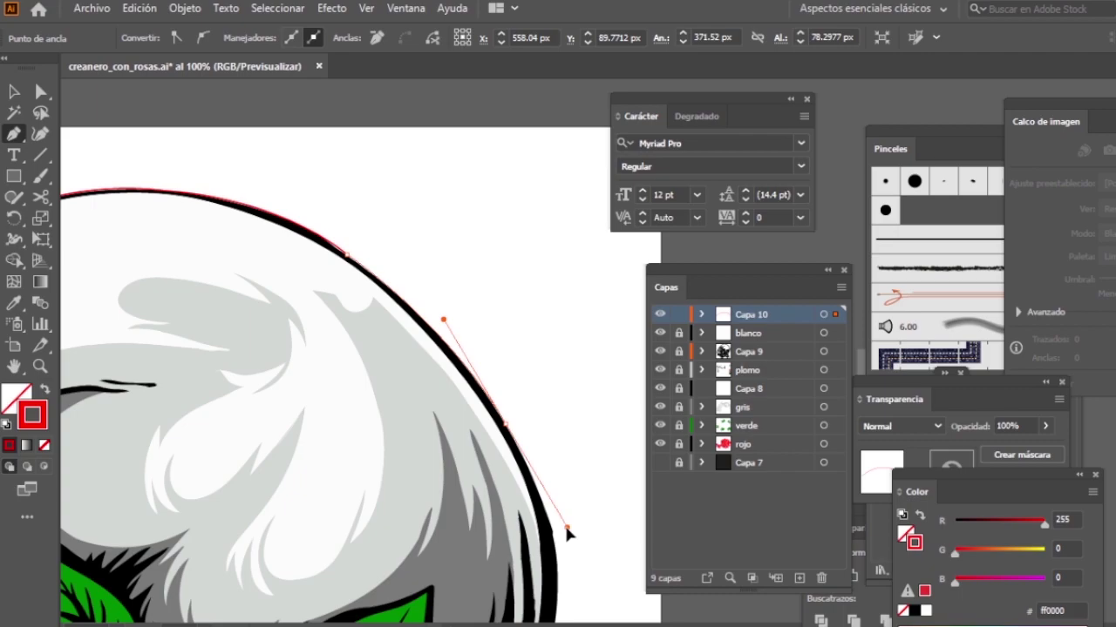
mouse_move(567, 532)
left_mouse_down()
mouse_move(546, 510)
mouse_move(555, 433)
mouse_move(548, 498)
mouse_move(536, 488)
mouse_move(554, 506)
left_mouse_up()
mouse_move(567, 393)
left_mouse_down()
mouse_move(561, 473)
mouse_move(556, 431)
left_mouse_up()
mouse_move(546, 477)
left_mouse_down()
mouse_move(558, 418)
mouse_move(550, 488)
mouse_move(531, 447)
mouse_move(562, 547)
mouse_move(531, 427)
mouse_move(545, 493)
left_mouse_up()
scroll(511, 326, "down", 3)
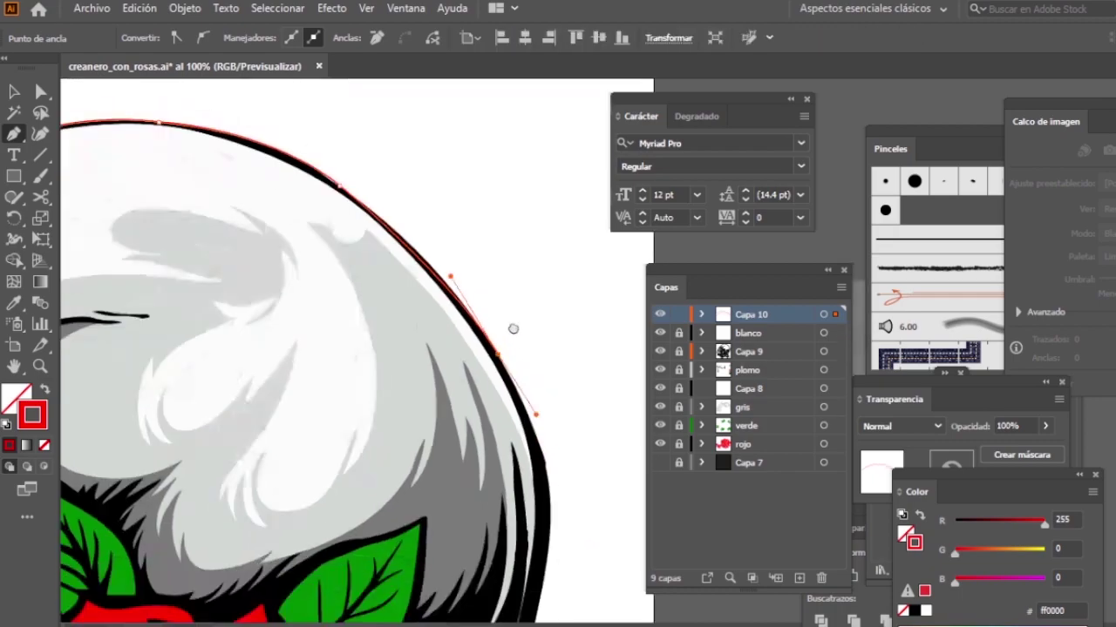
scroll(511, 326, "down", 2)
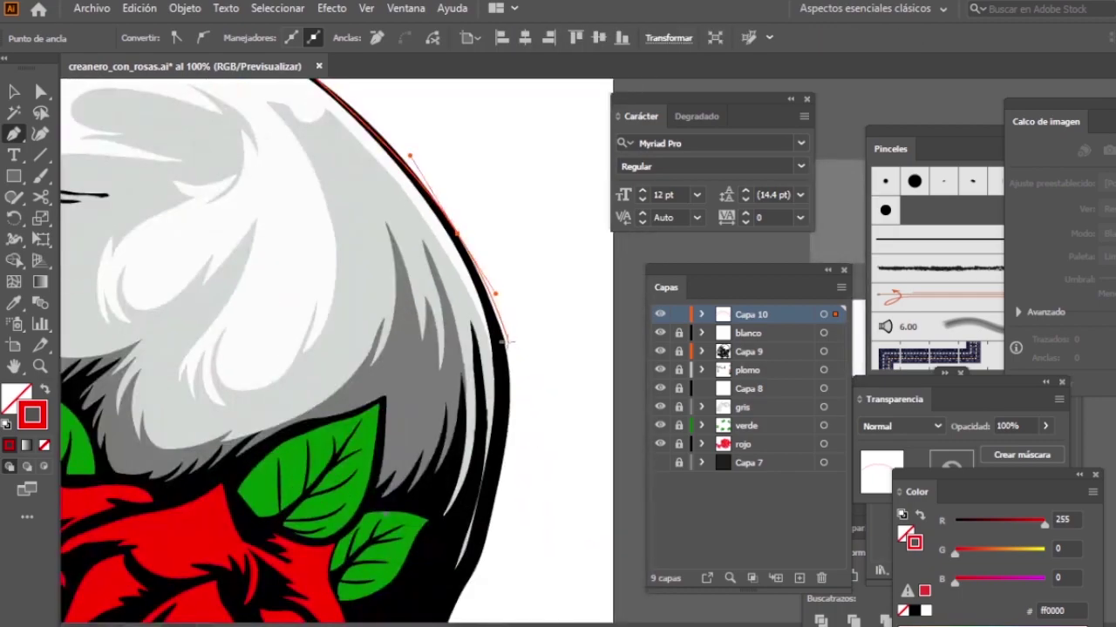
mouse_move(511, 387)
left_mouse_down()
mouse_move(508, 461)
mouse_move(528, 473)
mouse_move(516, 428)
mouse_move(498, 535)
mouse_move(530, 262)
mouse_move(506, 347)
left_mouse_up()
left_click(511, 386)
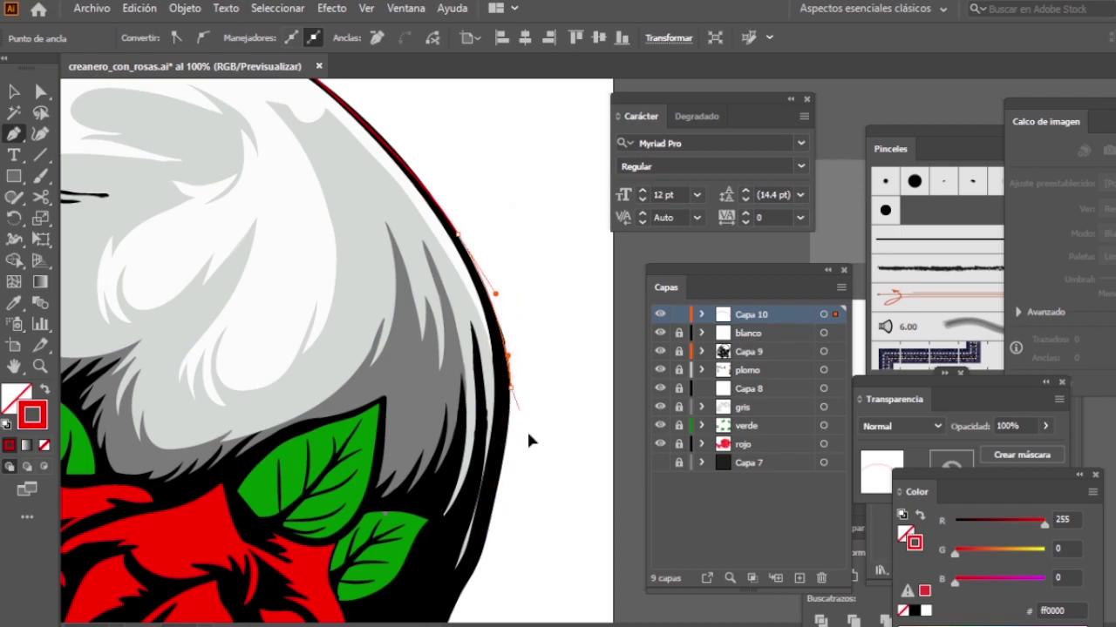
mouse_move(510, 387)
left_mouse_down()
mouse_move(540, 408)
mouse_move(537, 443)
left_mouse_up()
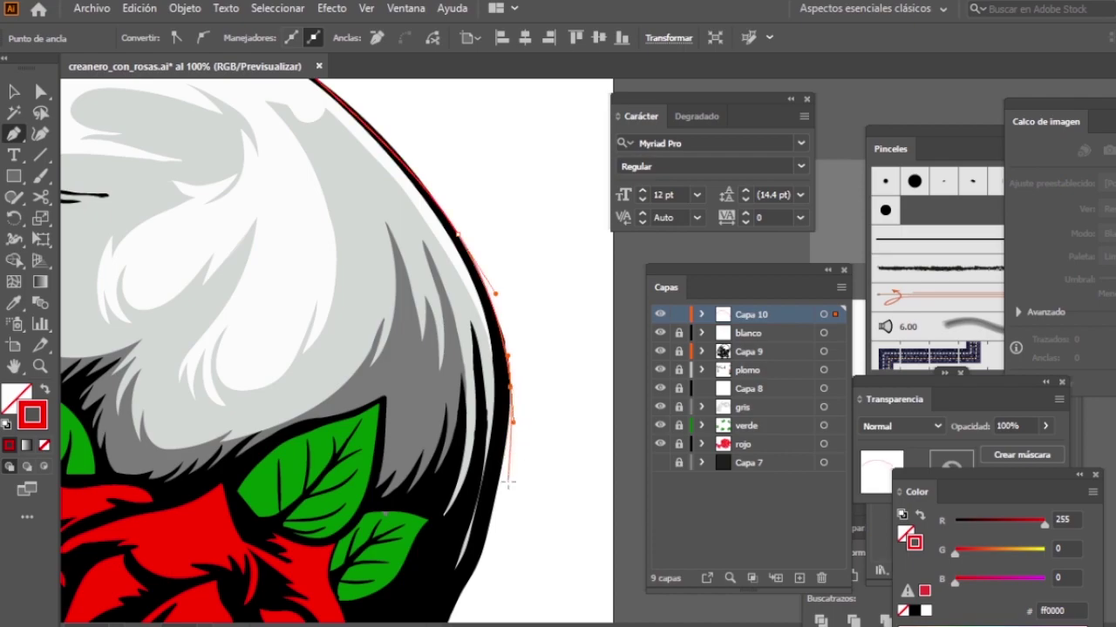
Step: Place further points along the black outline beside the rose and pan down to the lower edge
scroll(514, 427, "down", 5)
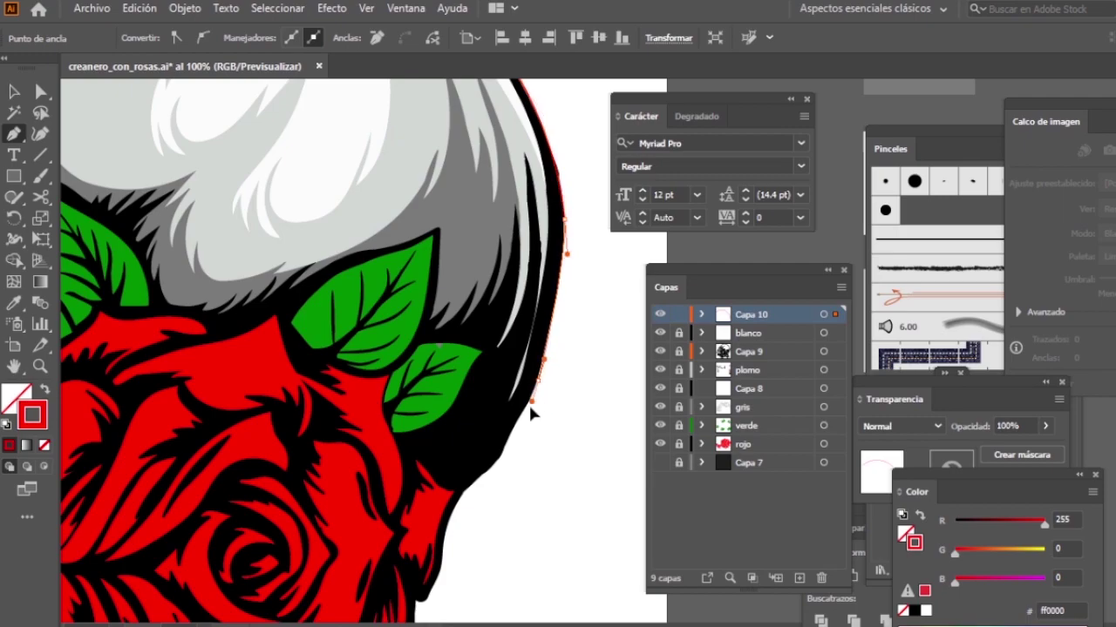
left_click_drag(529, 427, 532, 433)
left_click(527, 405)
left_click(510, 433)
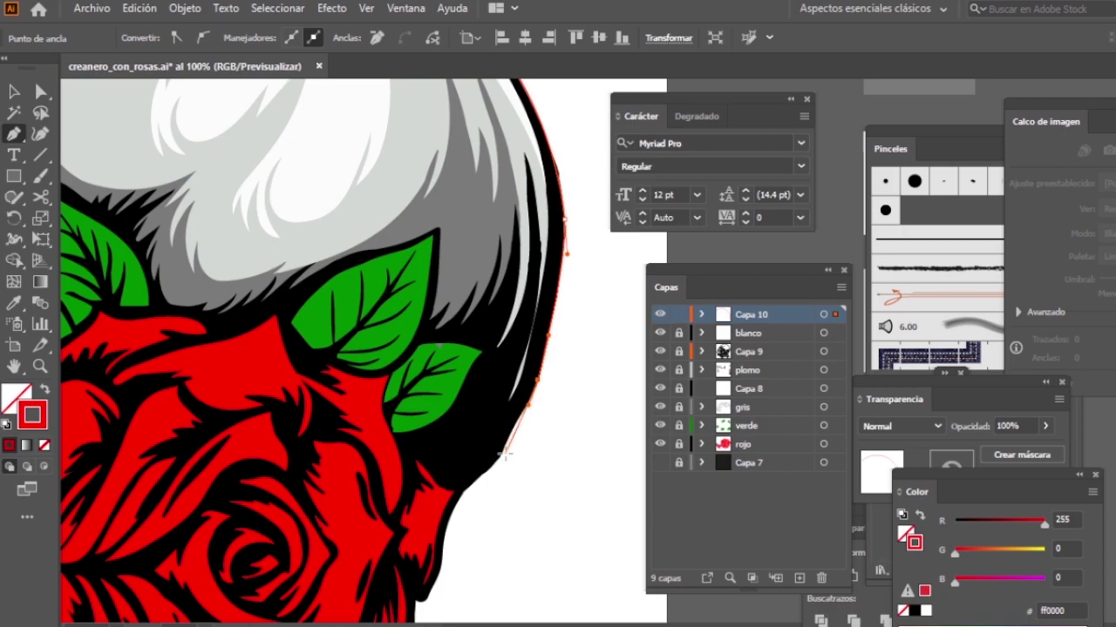
left_click(499, 452)
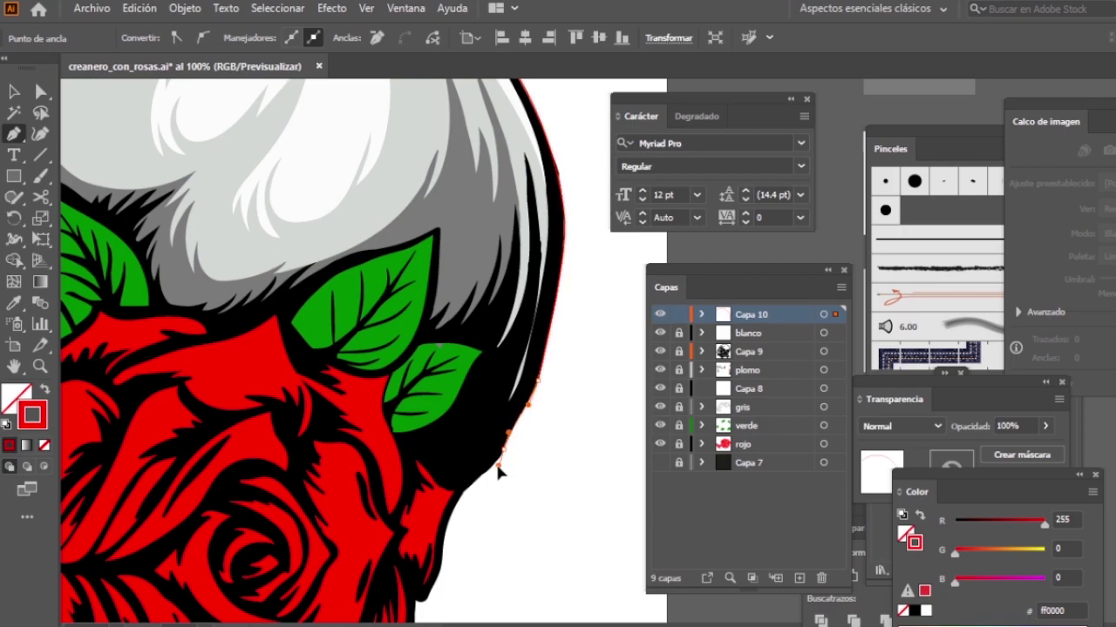
left_click_drag(544, 322, 447, 436)
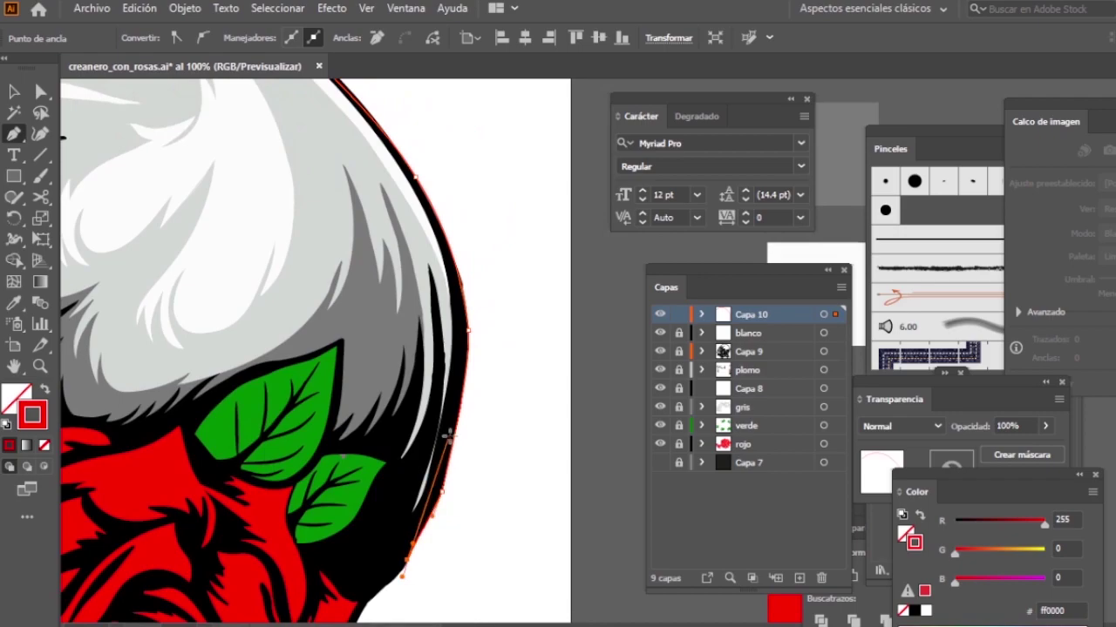
Step: Zoom out to the whole skull and hide the layers from blanco through rojo
key("z")
left_click(508, 388, "alt")
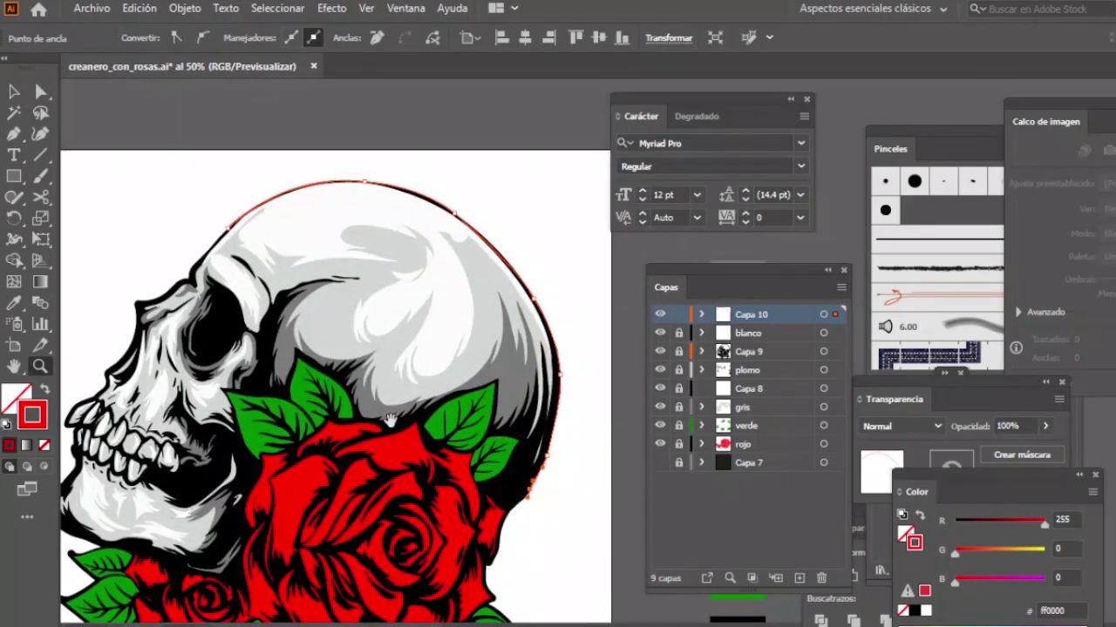
key("v")
left_click_drag(660, 332, 660, 463)
left_click(352, 193)
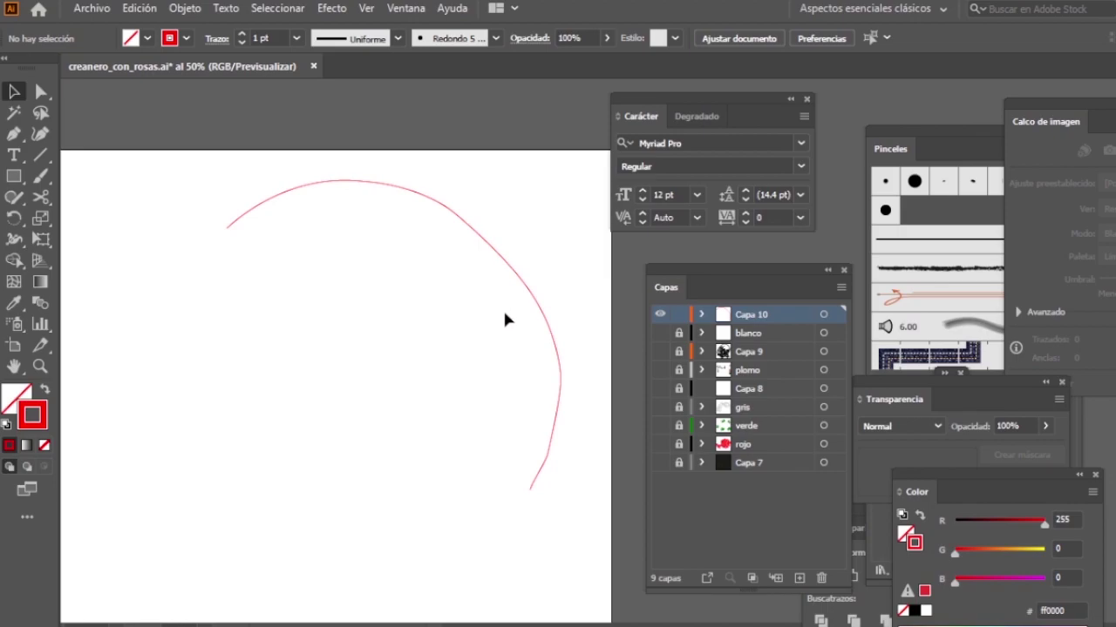
Step: Delete the red traced curve, show Capa 9's black line art, and zoom out to fit the artwork
left_click_drag(548, 242, 505, 337)
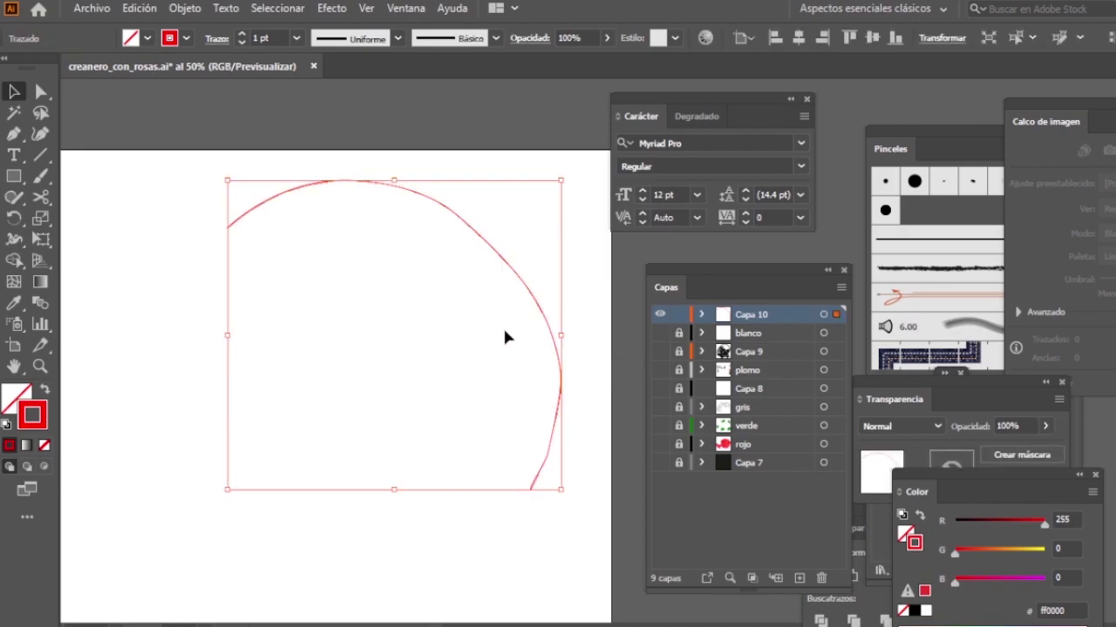
key("Delete")
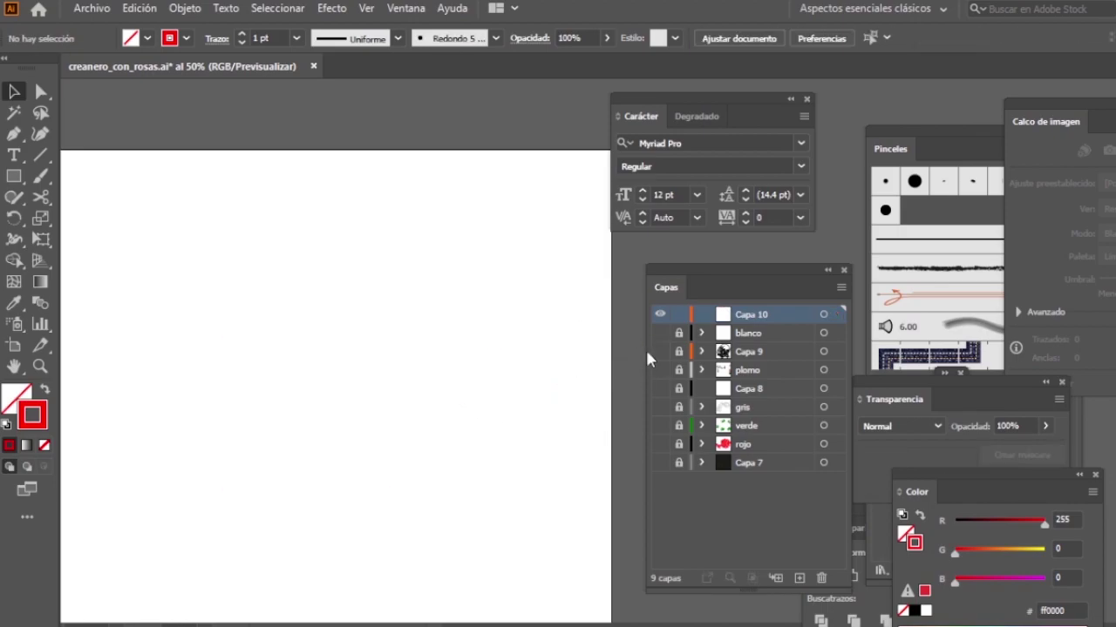
left_click(660, 314)
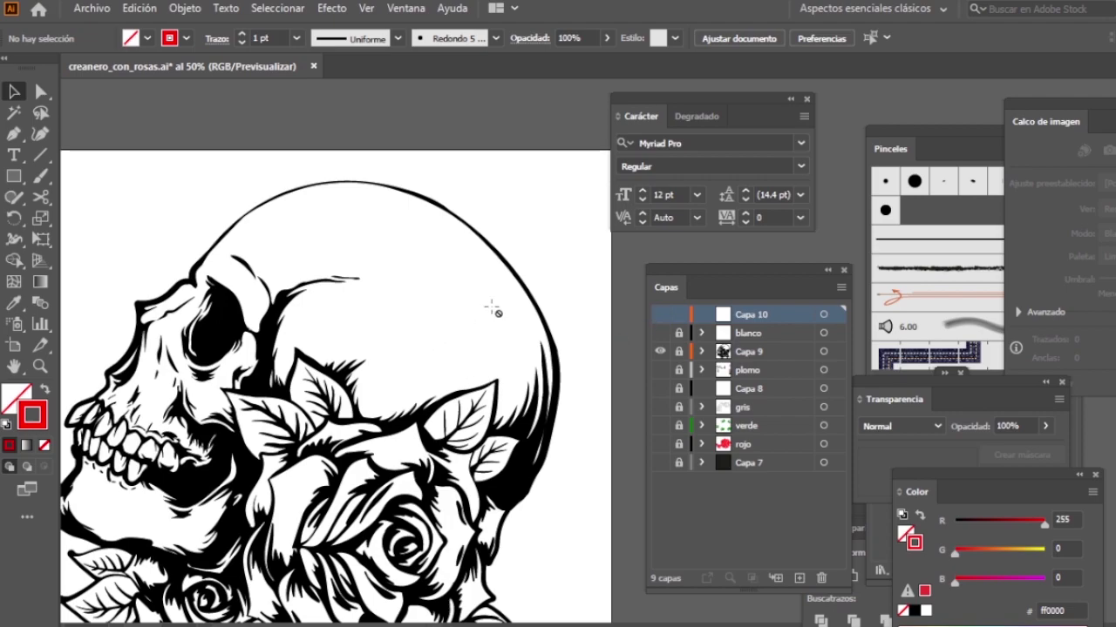
key("z")
left_click(559, 321, "alt")
Step: Make Capa 9 the working layer and test-select its line art
left_click_drag(615, 413, 517, 363)
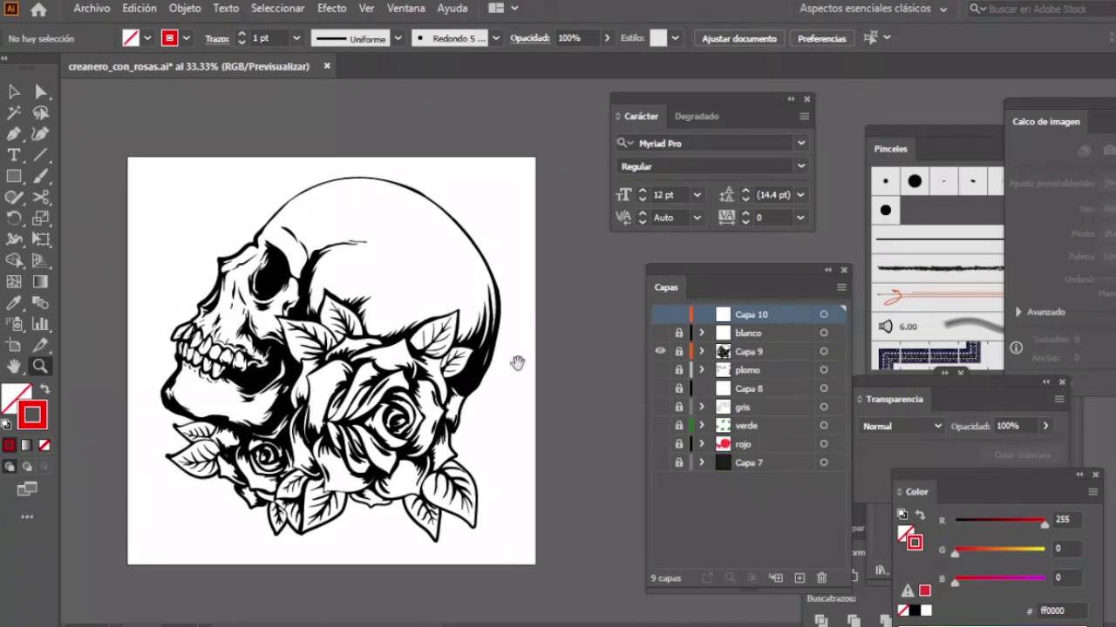
key("v")
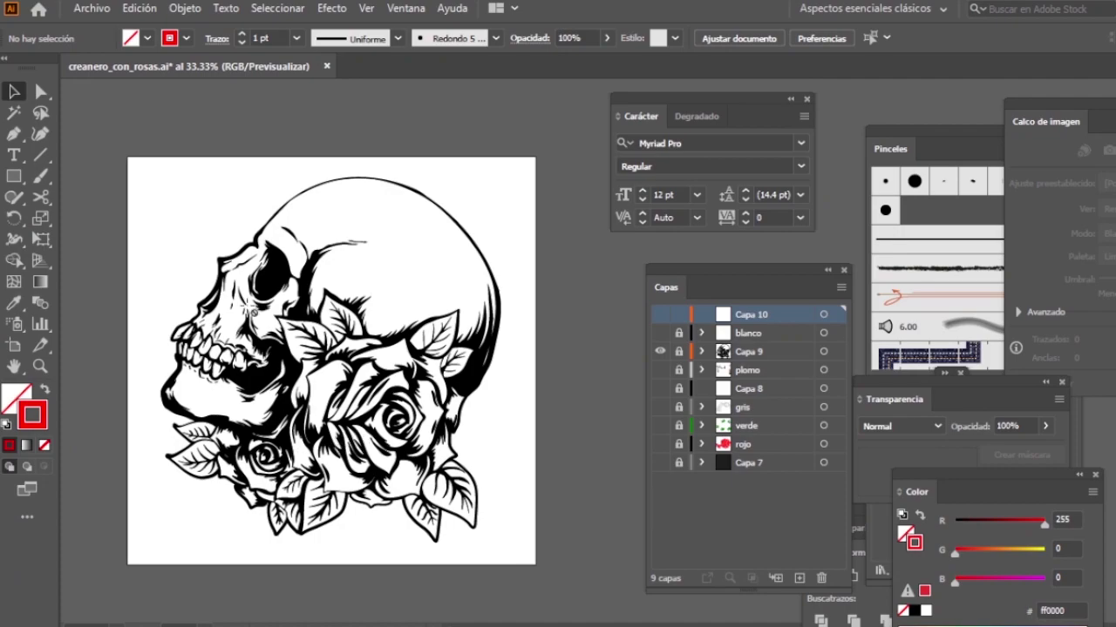
left_click(756, 356)
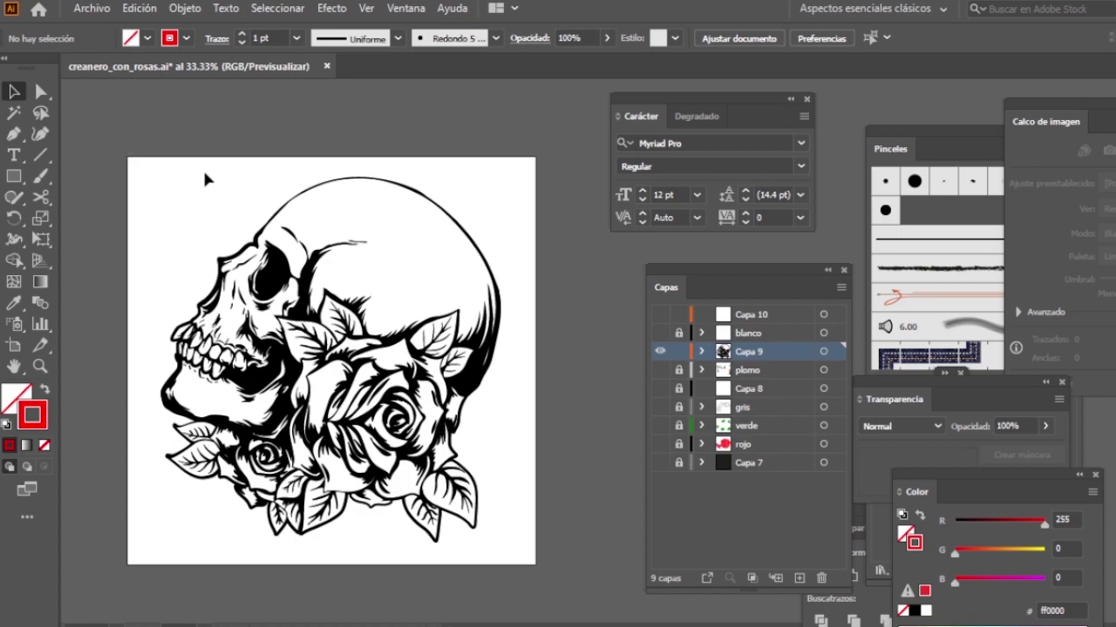
left_click_drag(164, 171, 528, 553)
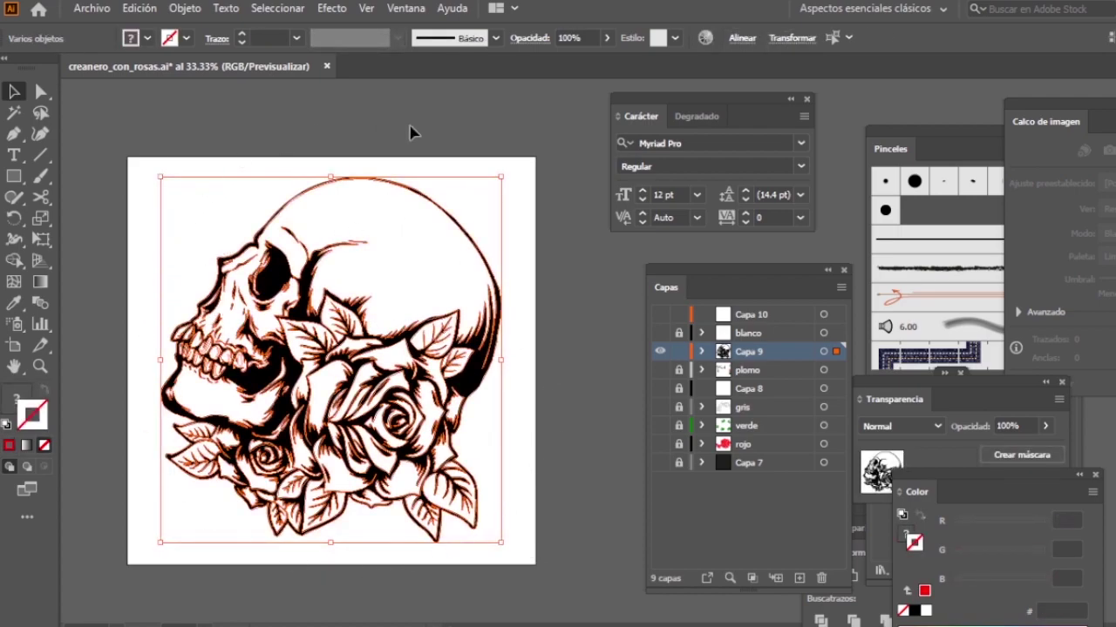
left_click(552, 465)
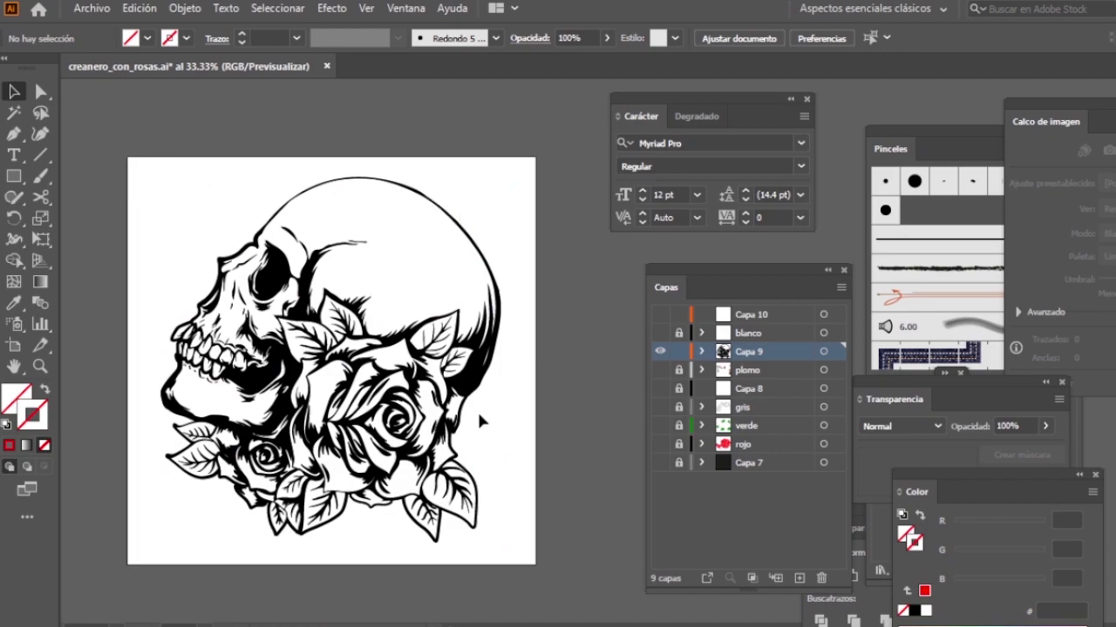
Step: Briefly preview the rojo and verde layers, then zoom in on the upper roses
left_click(660, 444)
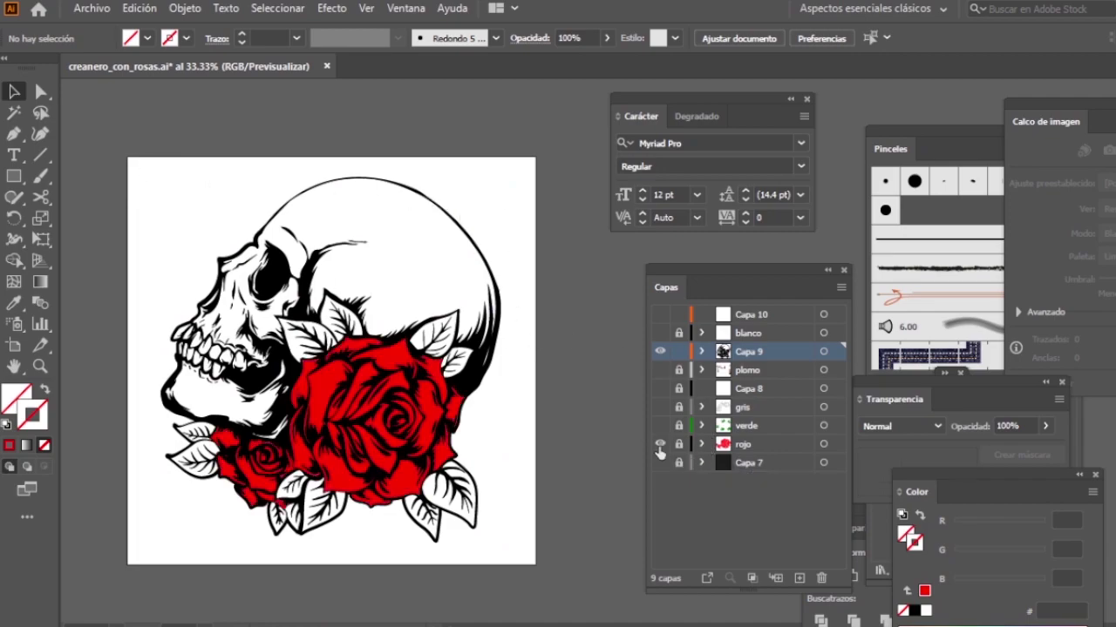
left_click(660, 444)
left_click(660, 426)
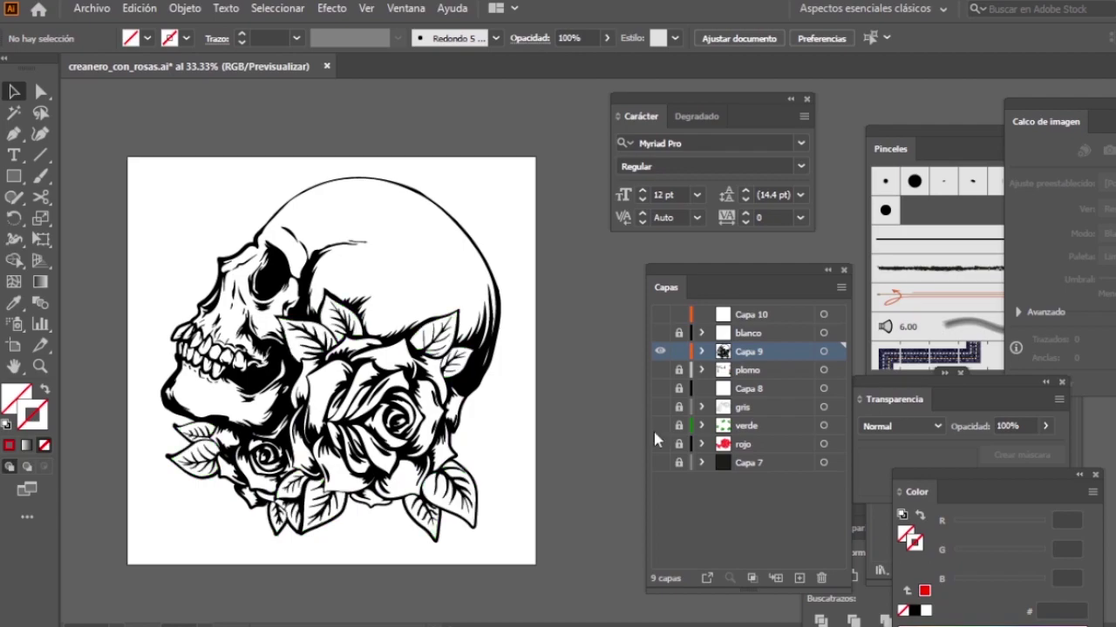
key("z")
left_click(540, 369)
left_click(452, 349)
Step: Trace a closed Pen outline around the leaf above the big rose
left_click_drag(452, 349, 500, 420)
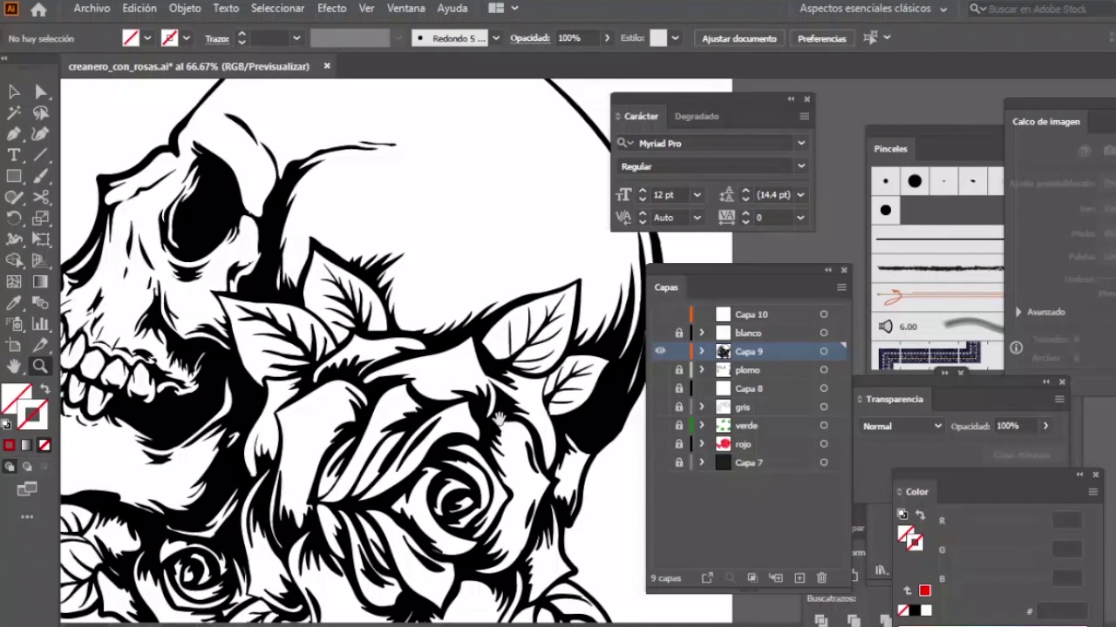
left_click_drag(560, 348, 529, 355)
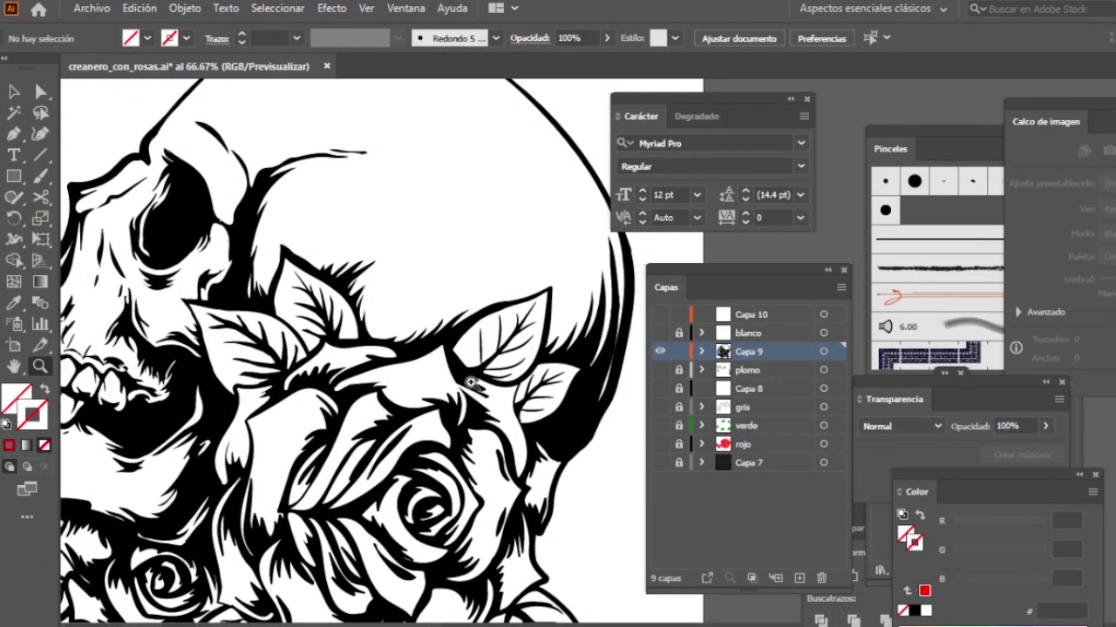
key("p")
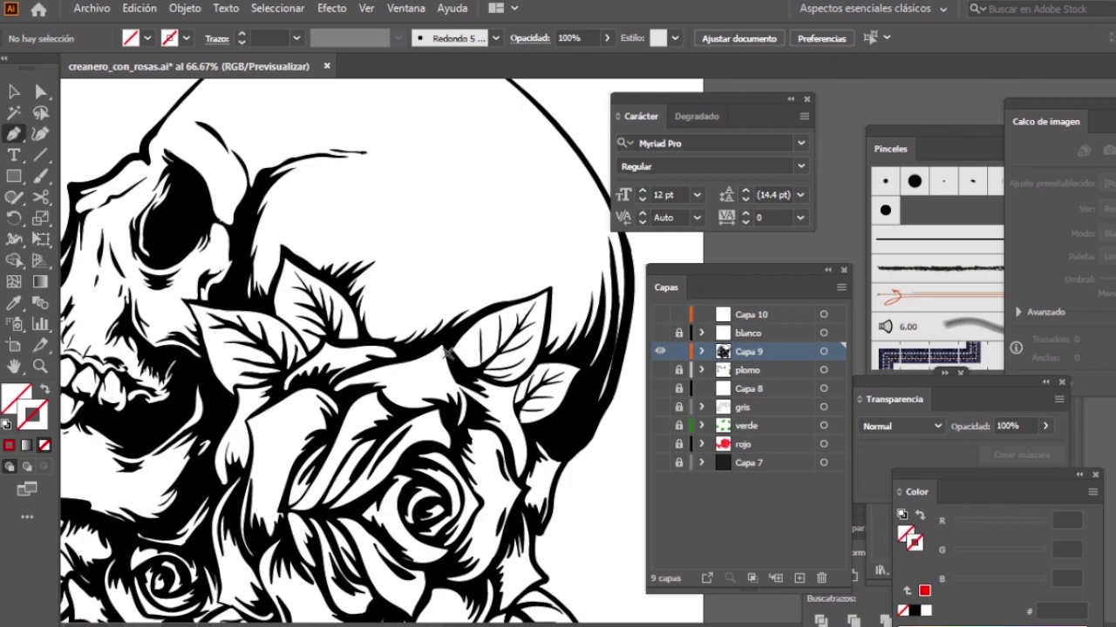
left_click(446, 352)
left_click(478, 310)
left_click(533, 300)
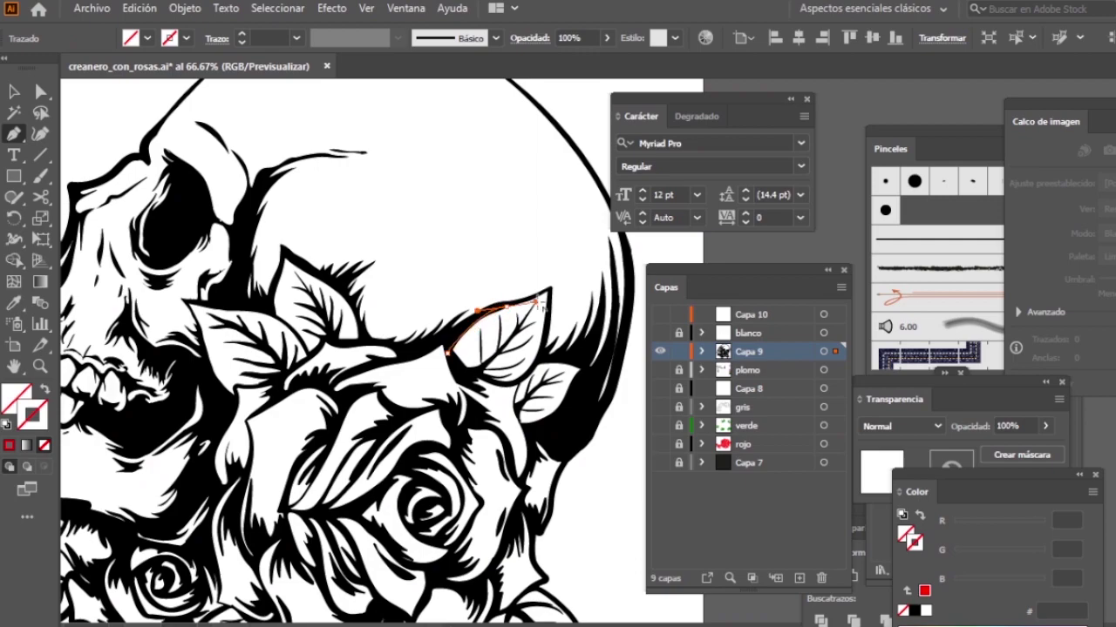
left_click(551, 287)
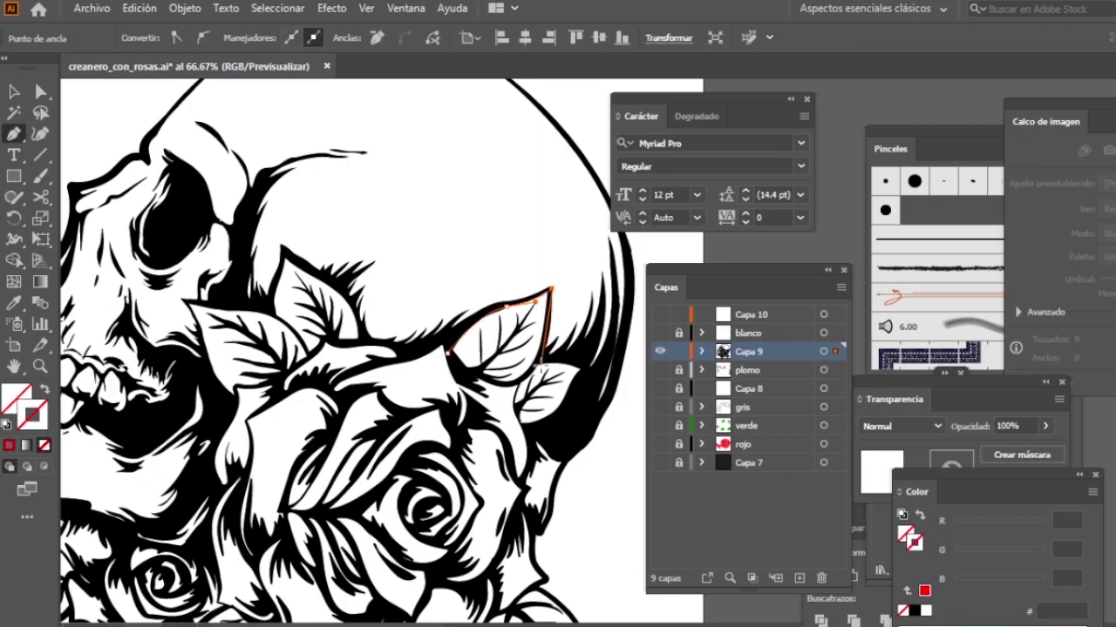
left_click_drag(502, 388, 475, 373)
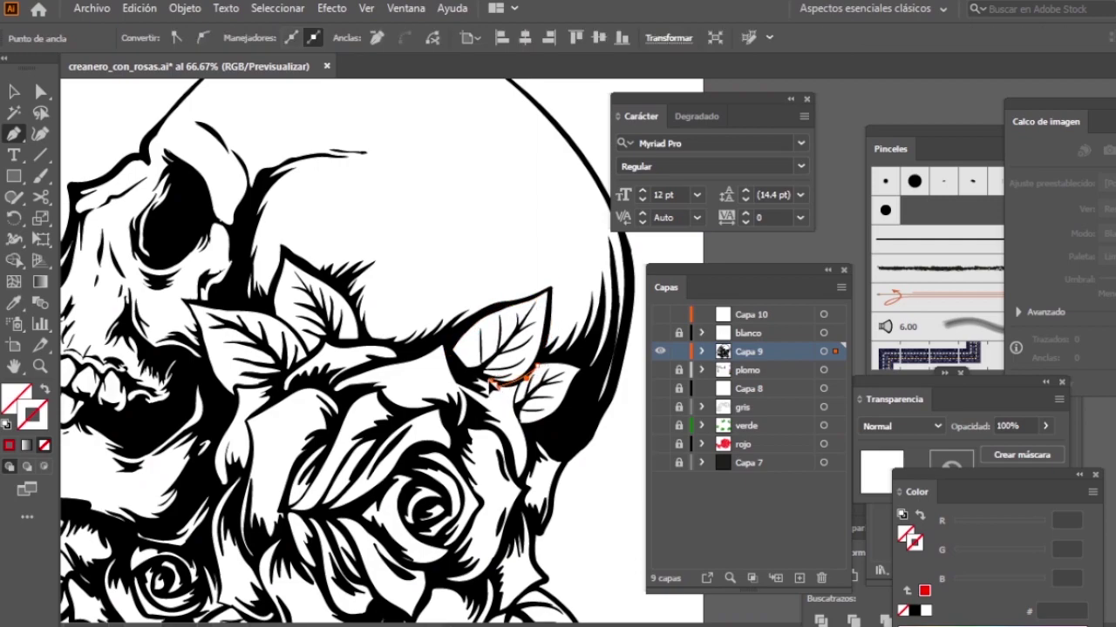
left_click(447, 354)
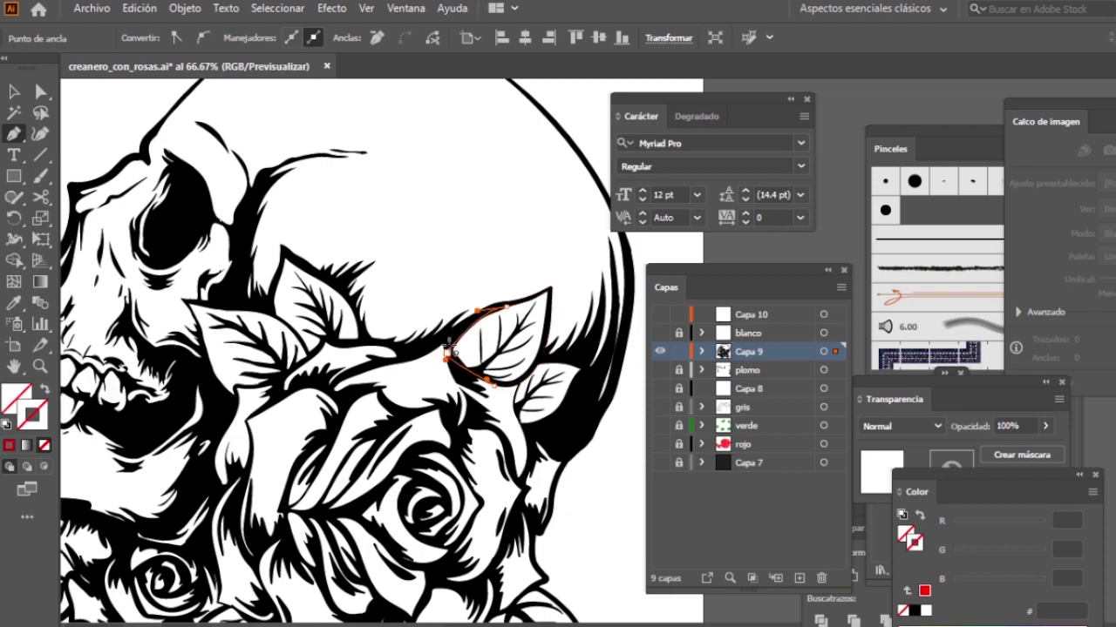
Step: Fill the leaf bright green #7dff00 and send it behind the line art
left_click(13, 406)
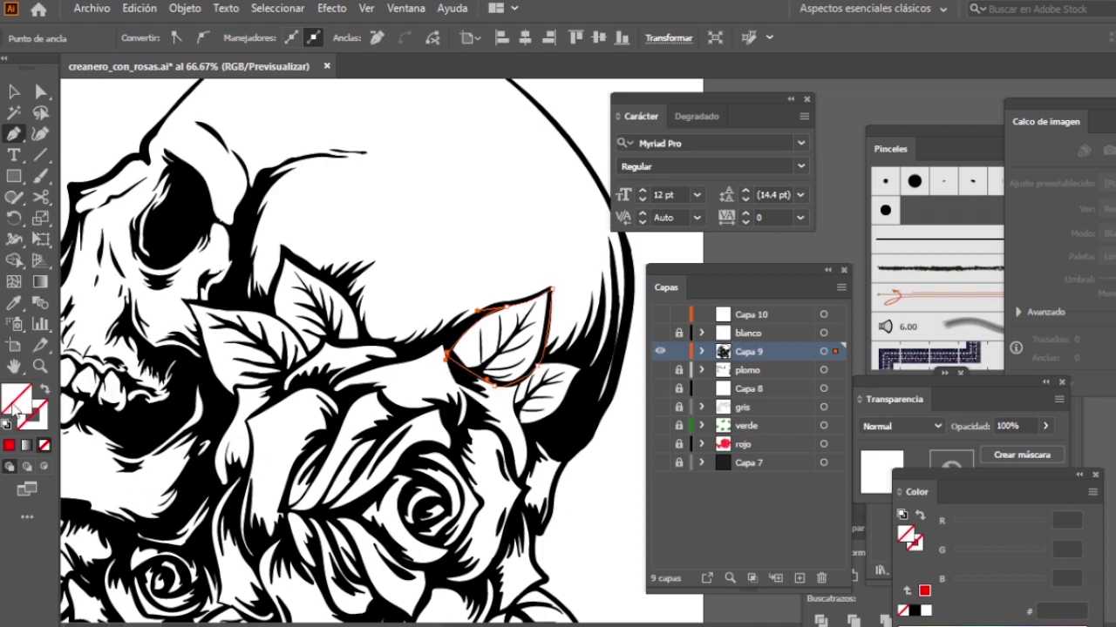
double_click(14, 405)
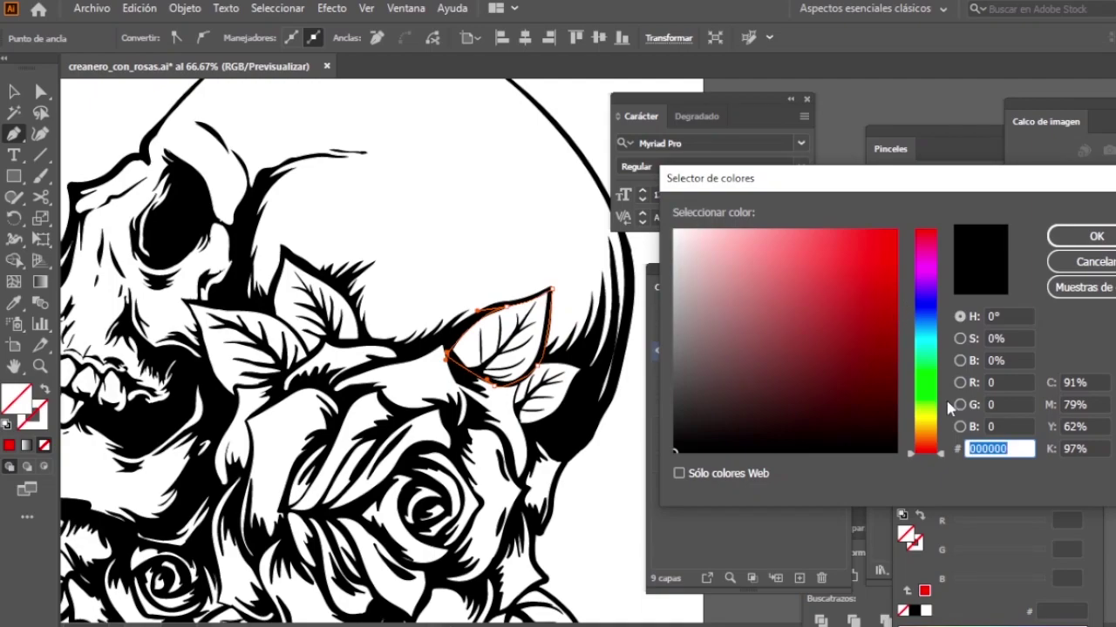
left_click(928, 398)
left_click(887, 237)
left_click(1096, 236)
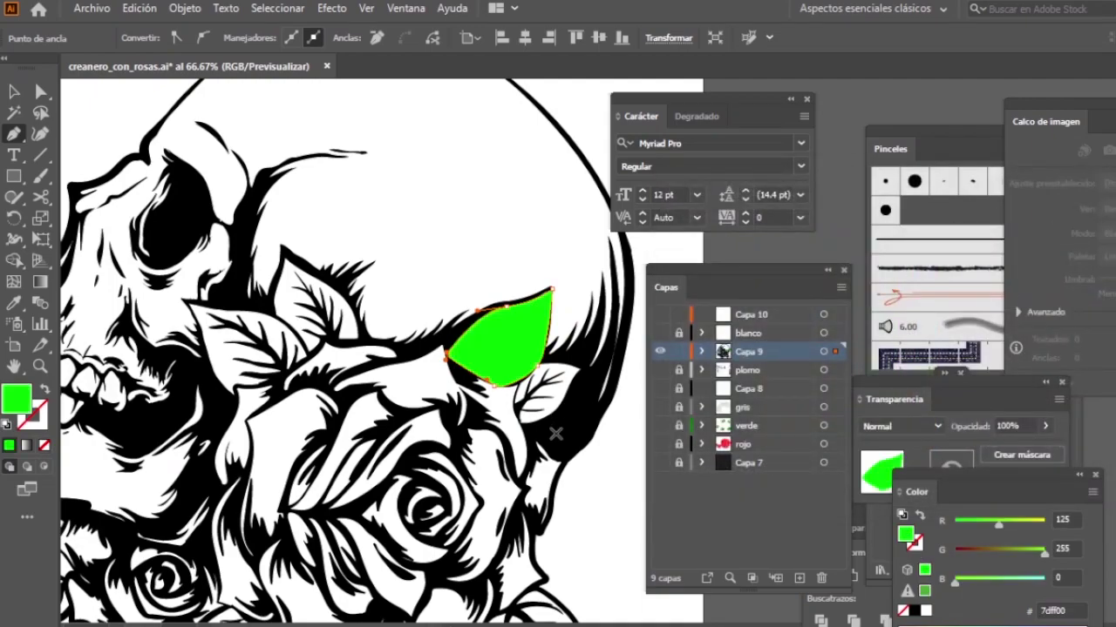
key("ctrl+shift+bracketleft")
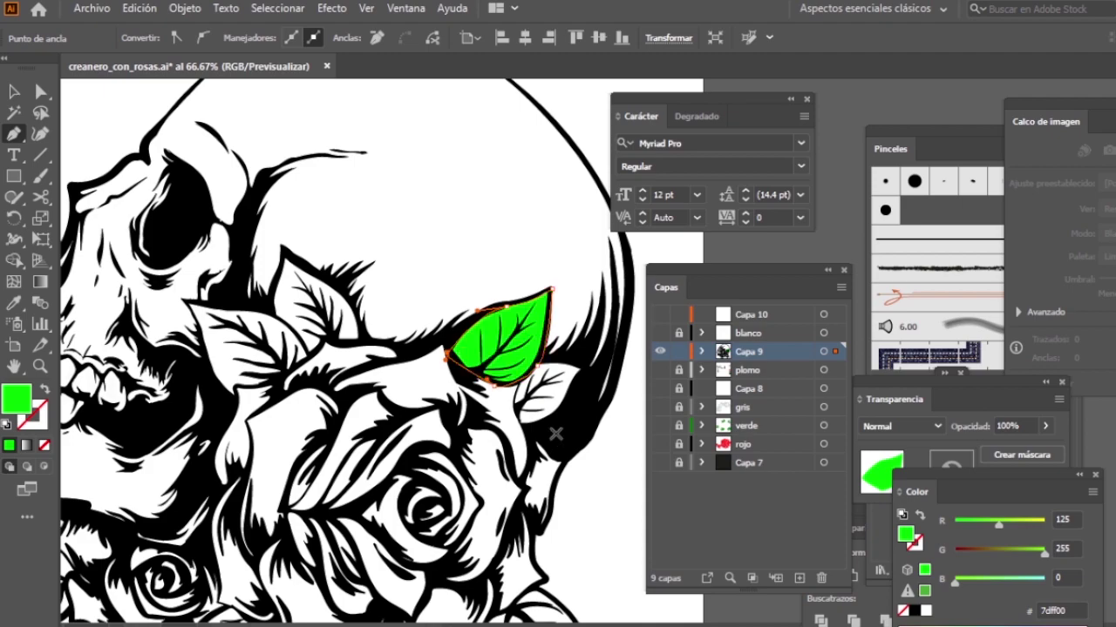
key("v")
left_click(609, 482)
Step: Zoom in to inspect the leaf's edge, then zoom back out to the skull
scroll(608, 349, "down", 1)
scroll(607, 348, "right", 1)
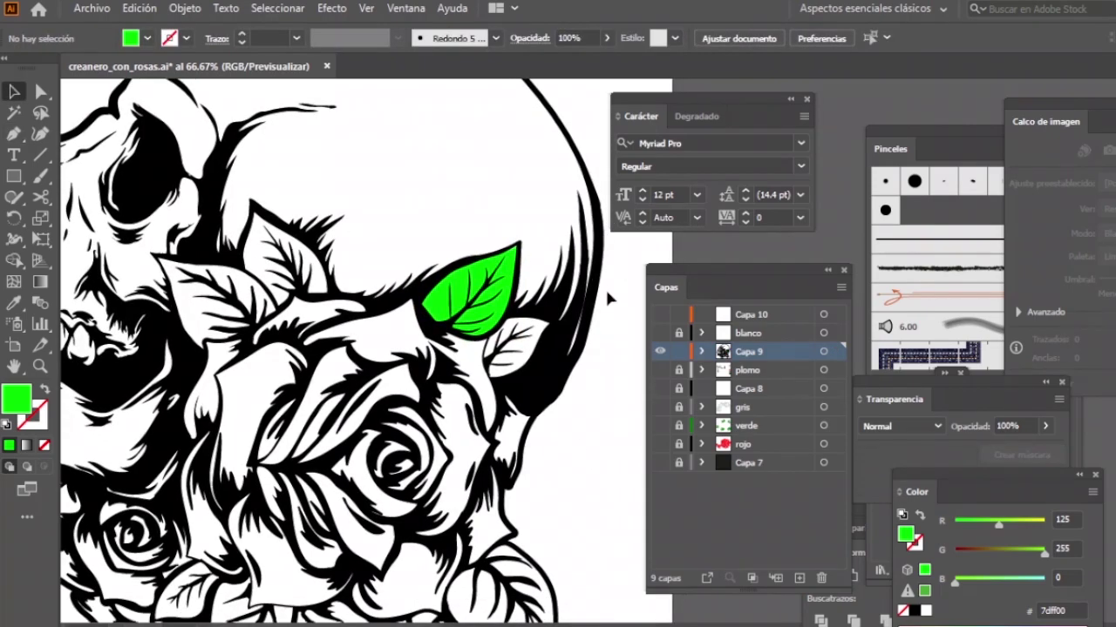
key("z")
left_click(572, 384, "alt")
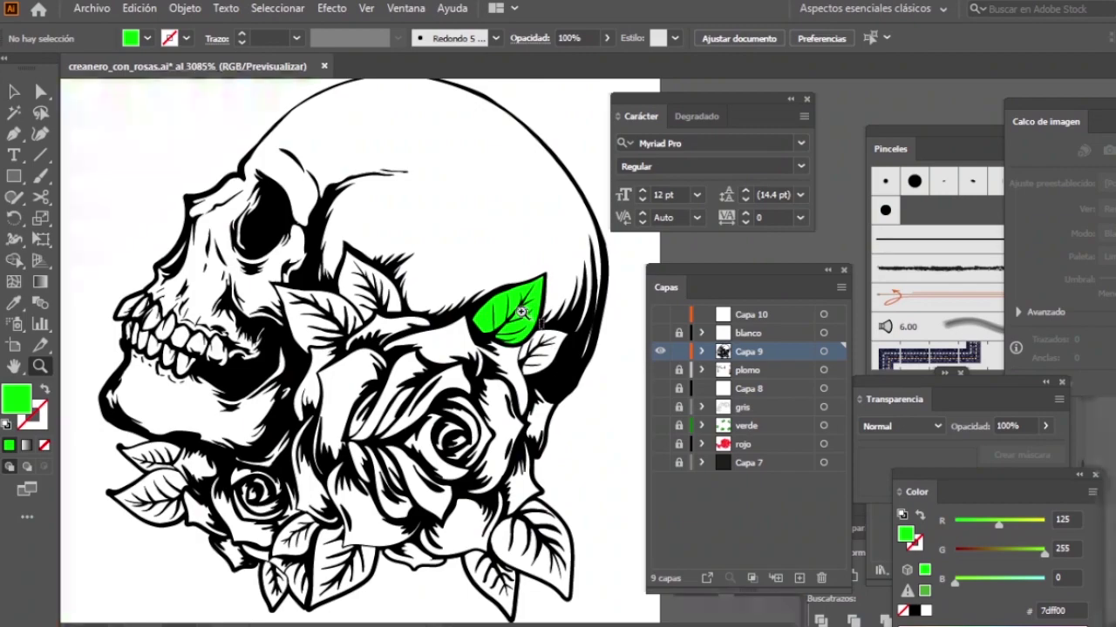
left_click_drag(545, 335, 515, 320)
left_click(567, 344, "alt")
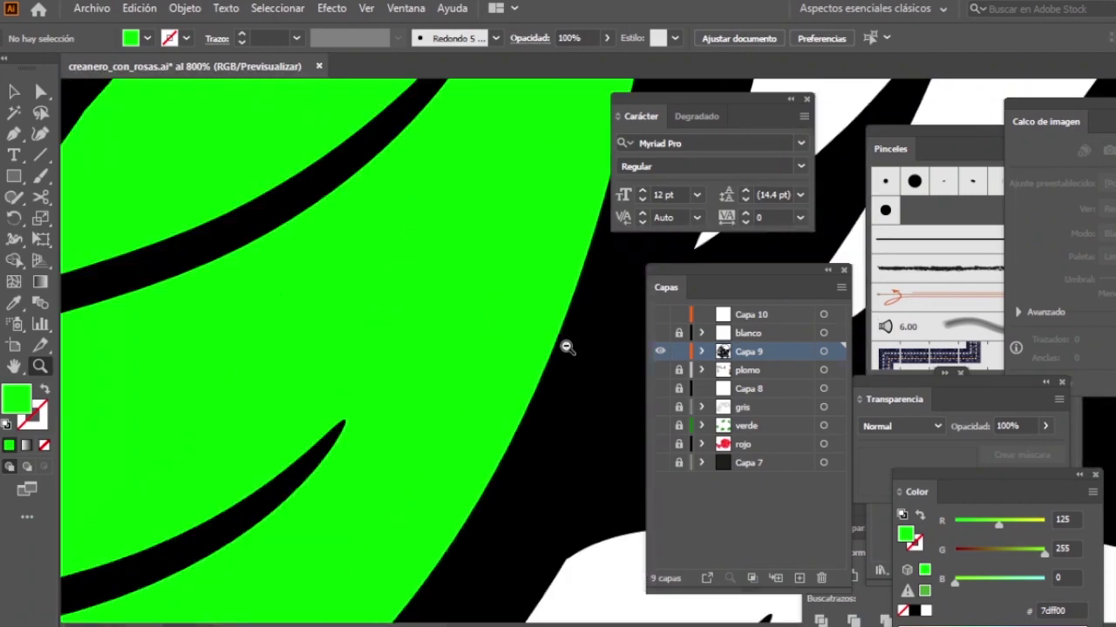
left_click(567, 347, "alt")
left_click(568, 347, "alt")
left_click(567, 347, "alt")
left_click(610, 349, "alt")
left_click(413, 317, "alt")
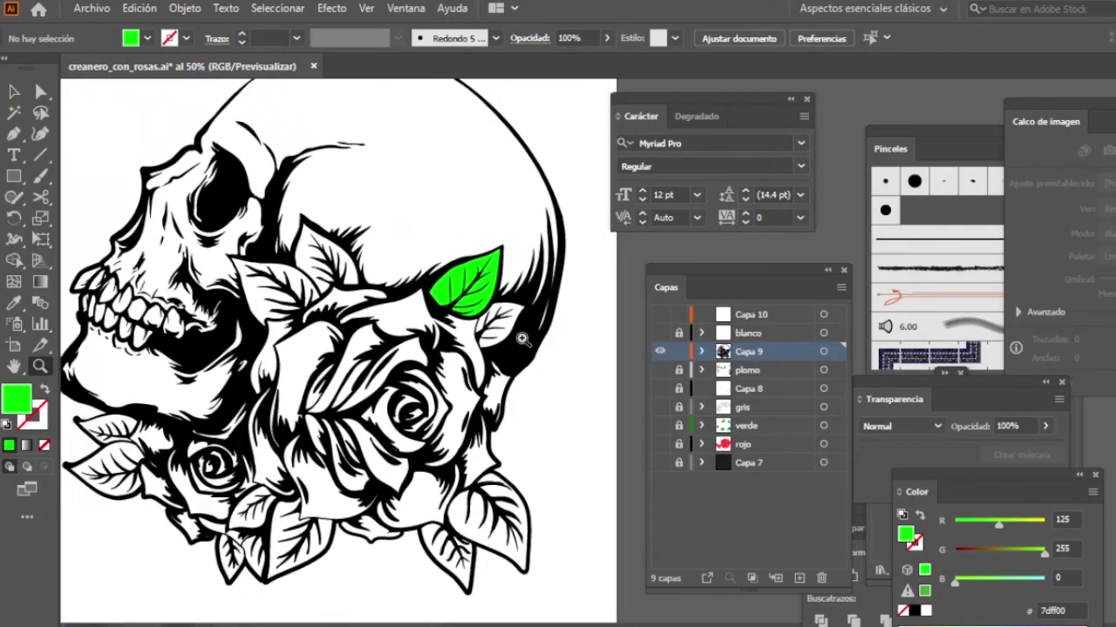
Step: Select the green leaf shape and delete it
key("v")
left_click(498, 277)
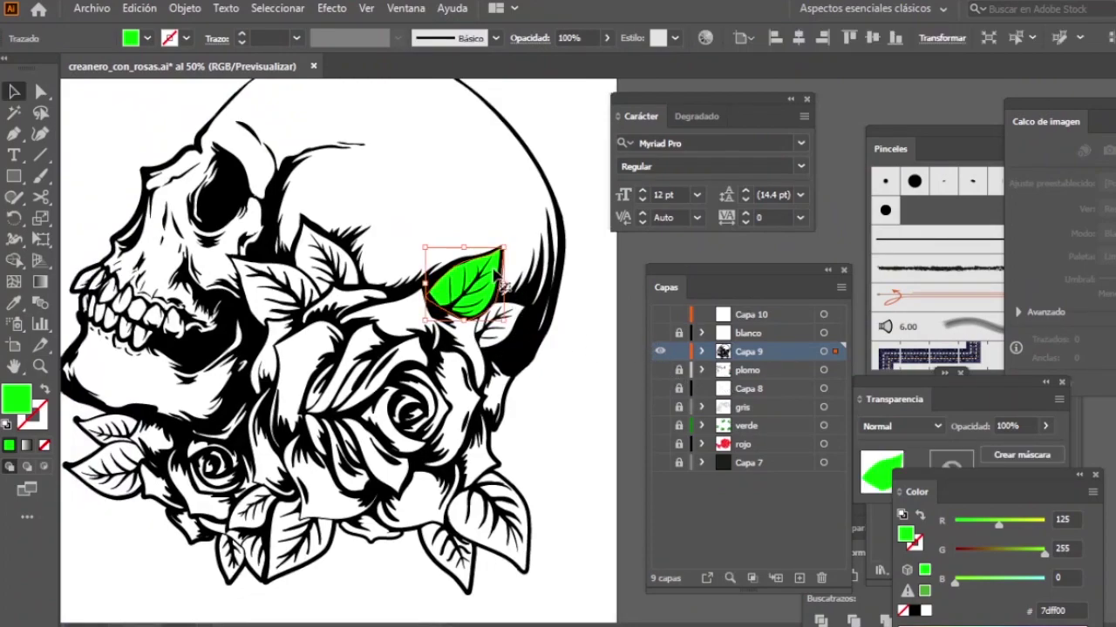
key("ctrl+shift+b")
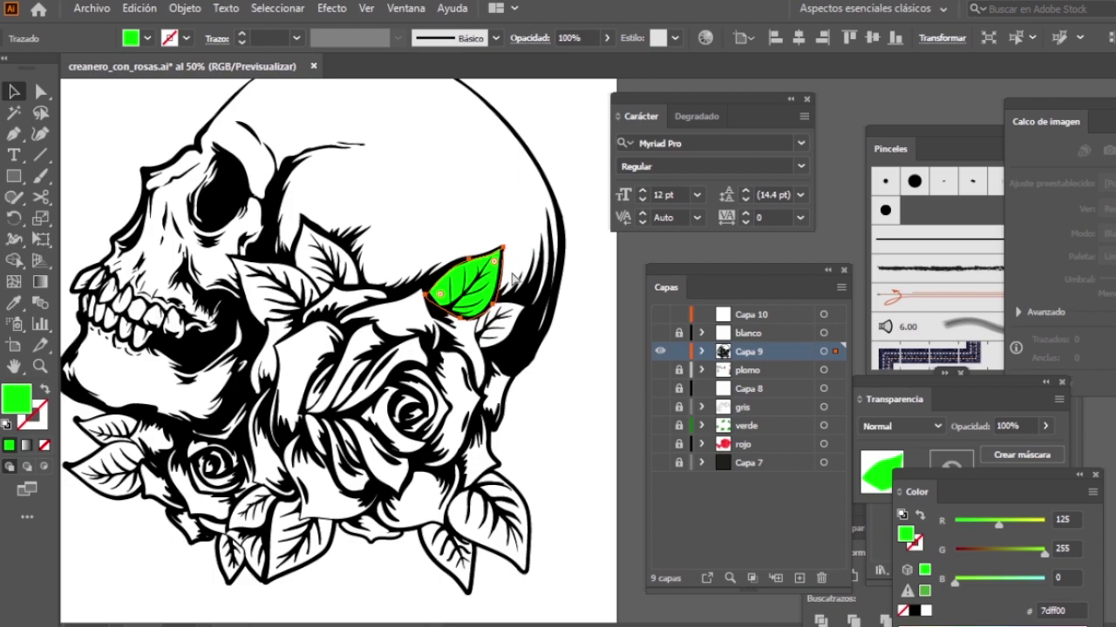
key("Delete")
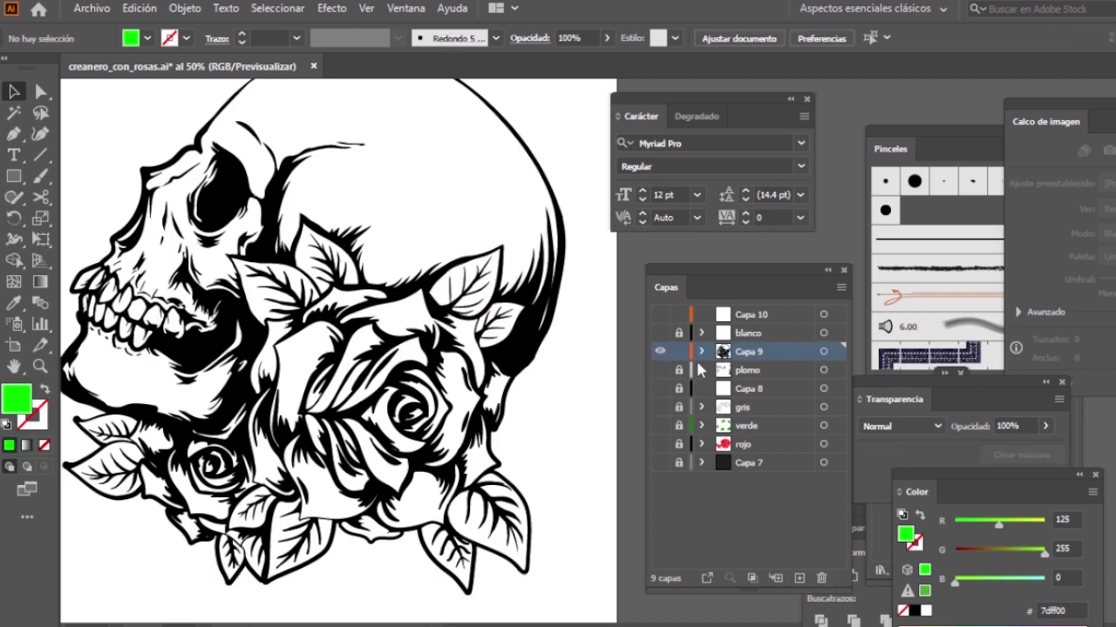
left_click(800, 577)
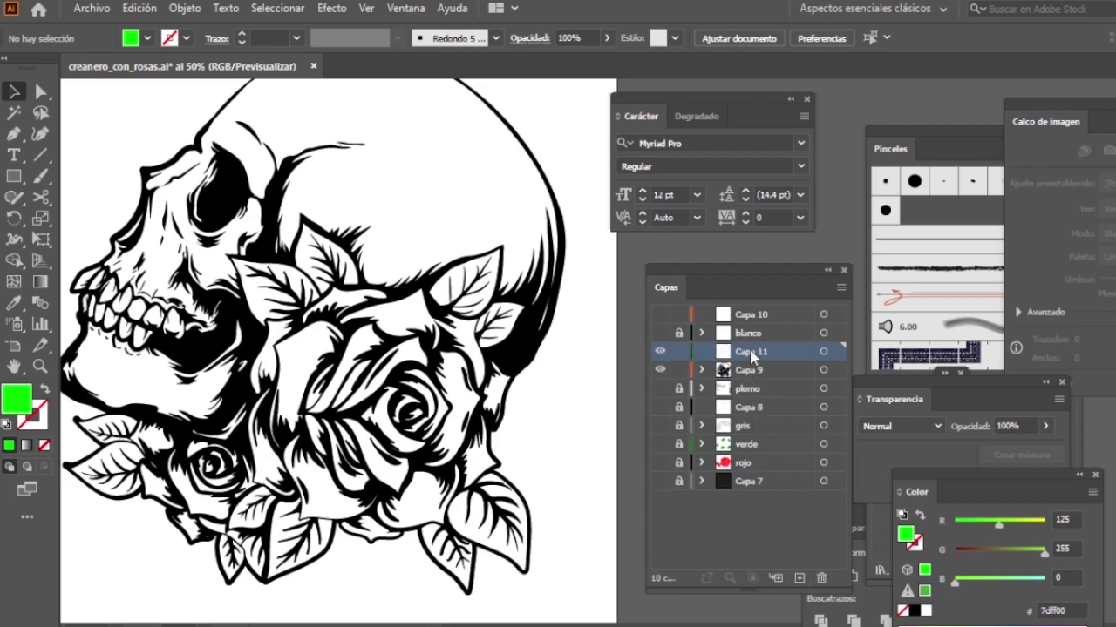
key("ctrl+f")
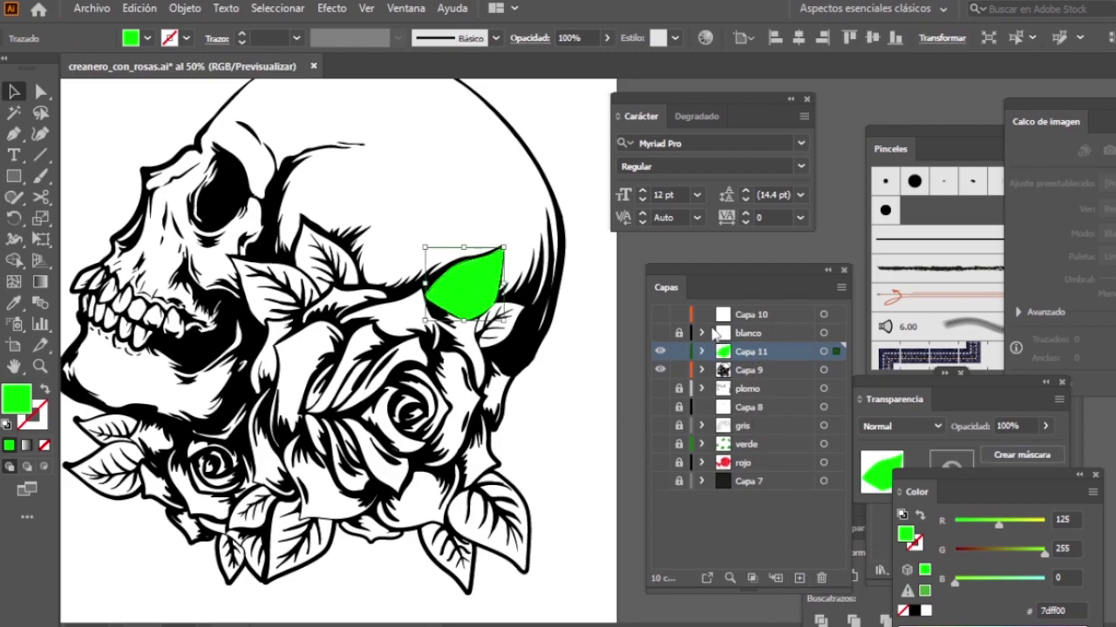
left_click_drag(747, 357, 747, 384)
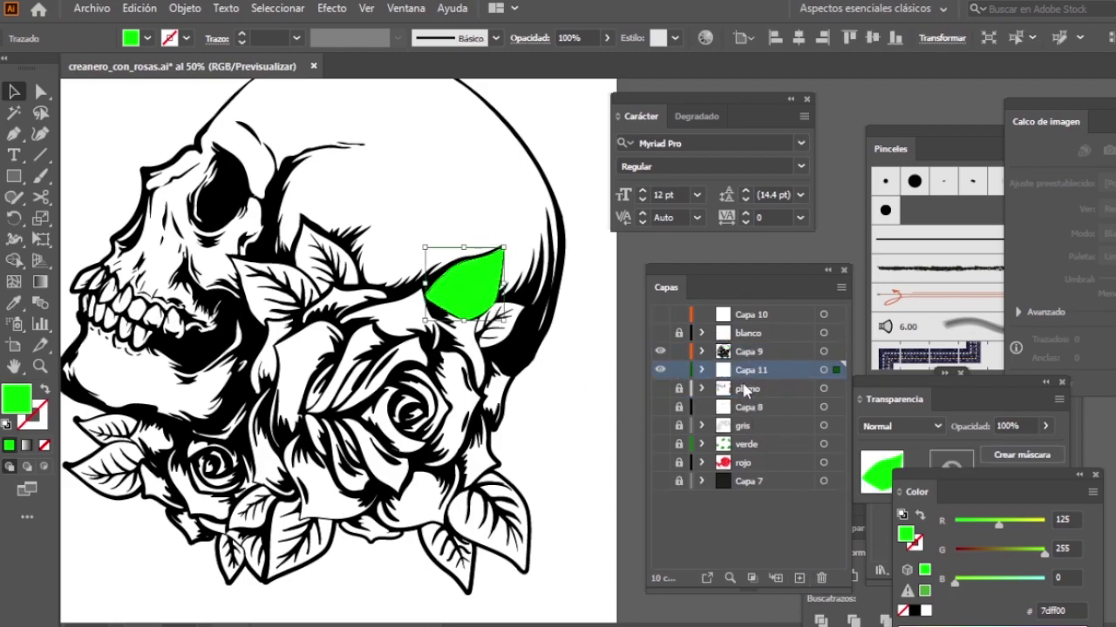
left_click(659, 352)
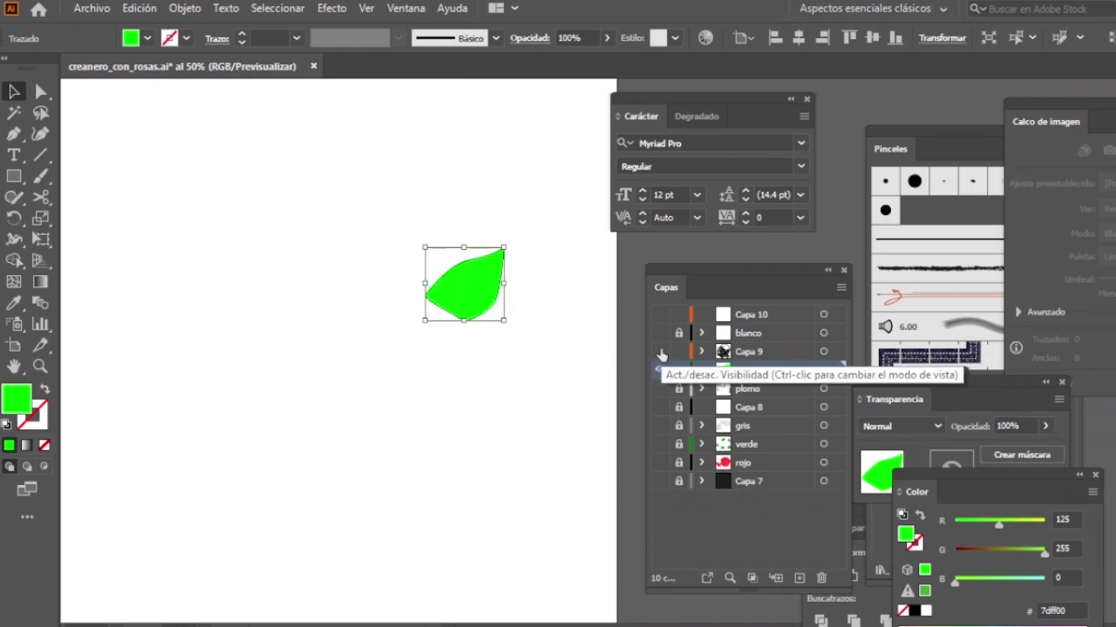
left_click(510, 391)
left_click_drag(515, 327, 523, 329)
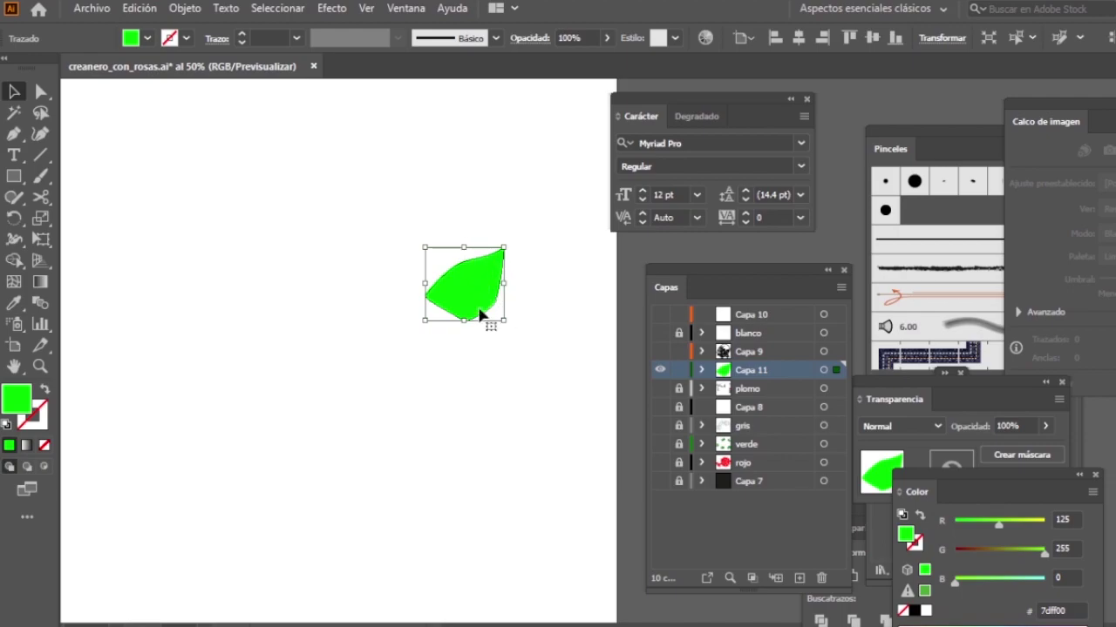
left_click(660, 352)
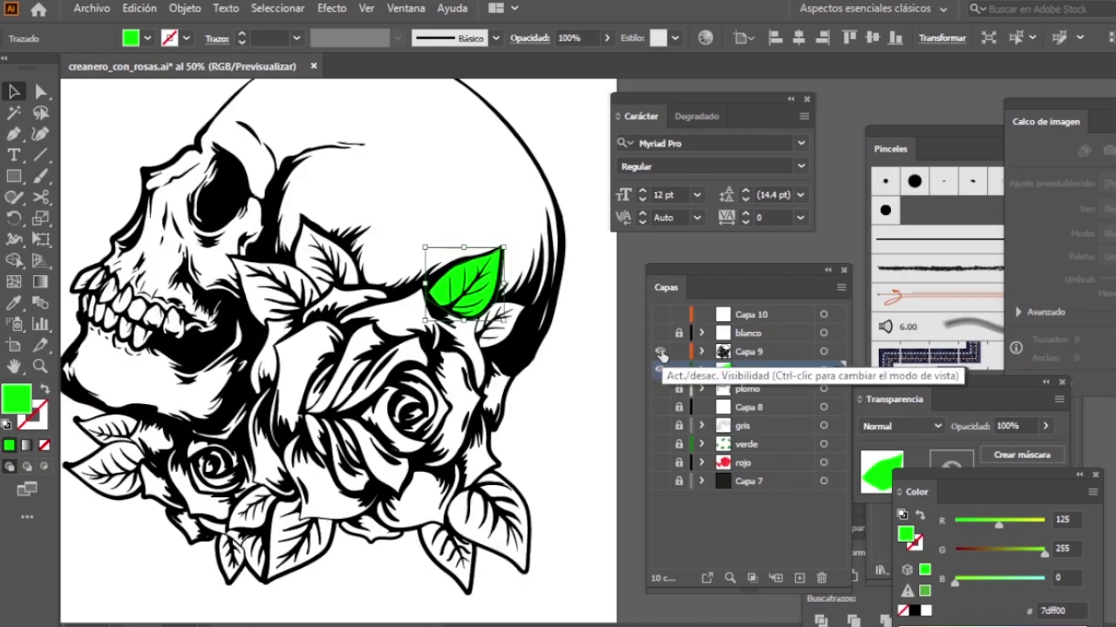
left_click(660, 353)
left_click(659, 370)
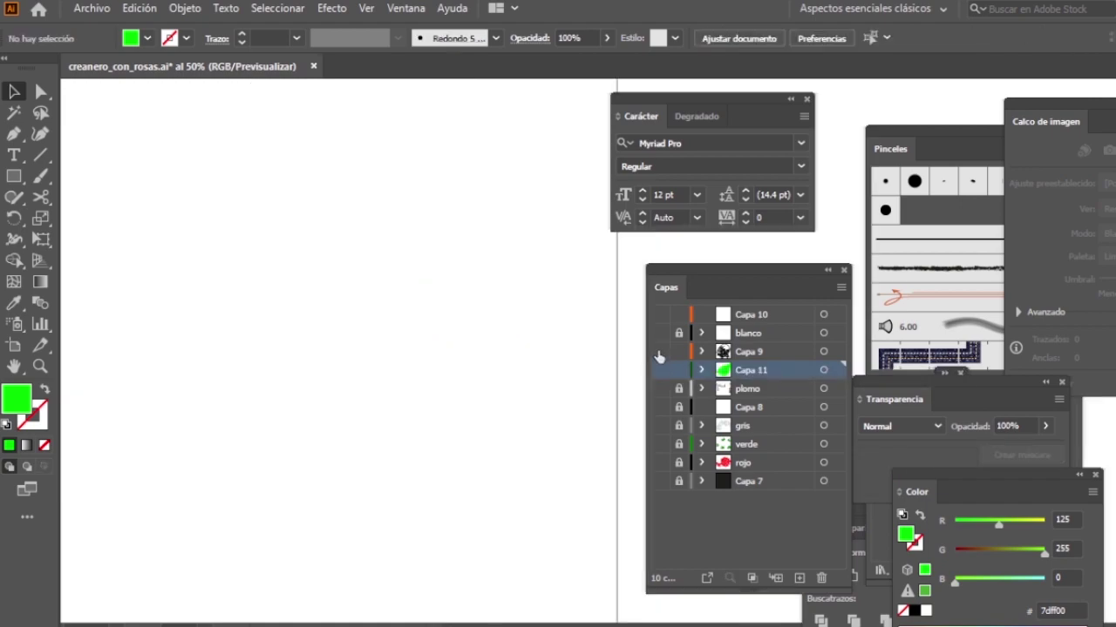
left_click(660, 351)
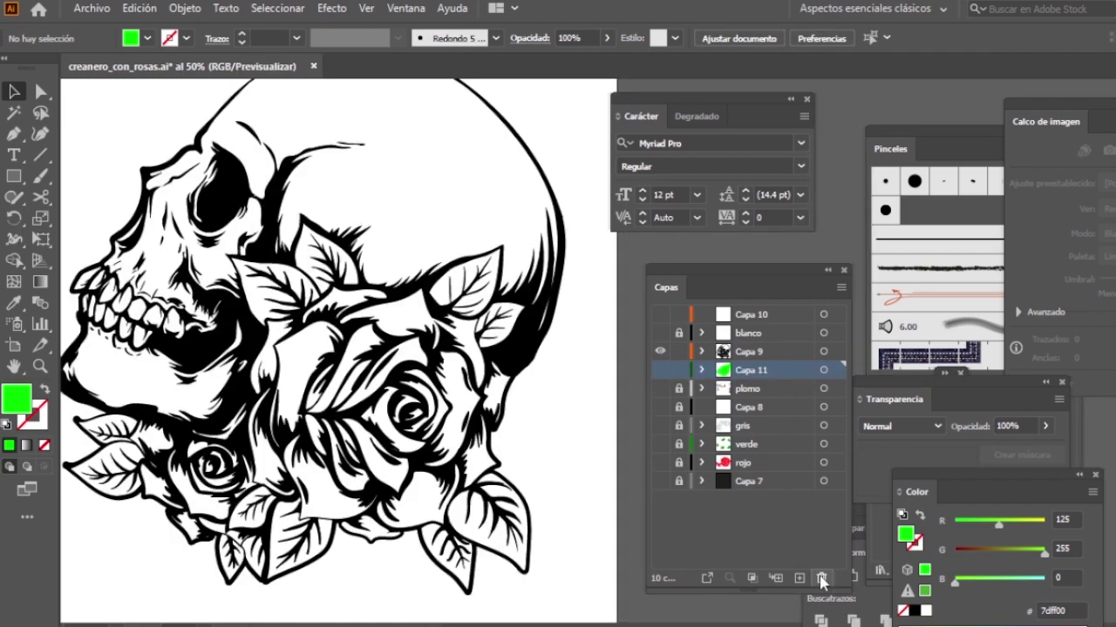
left_click(649, 348)
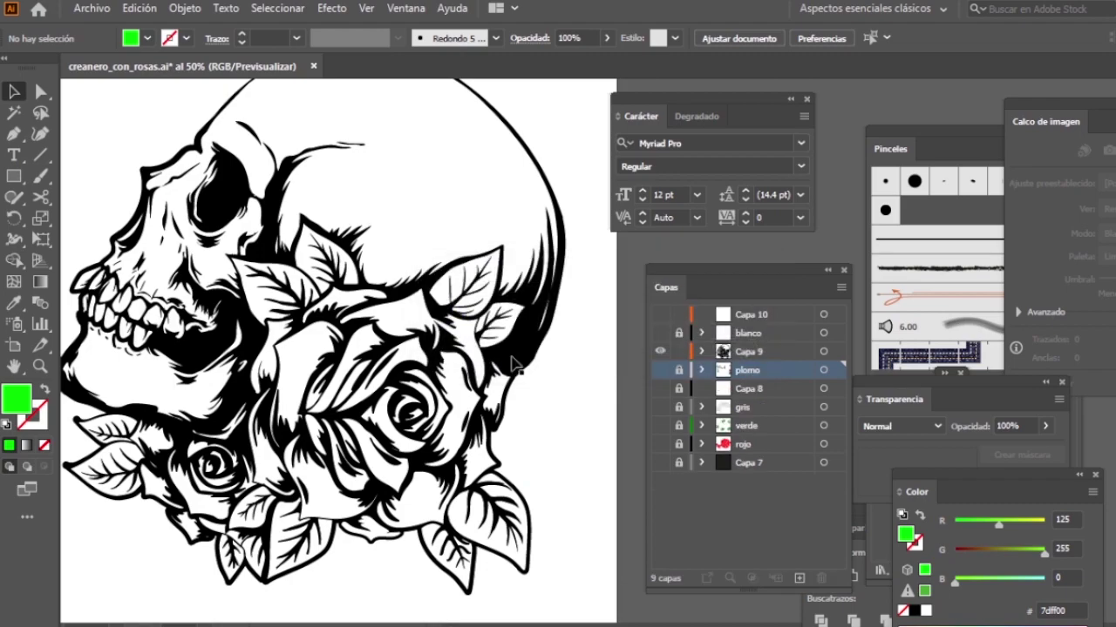
key("z")
left_click(526, 338, "alt")
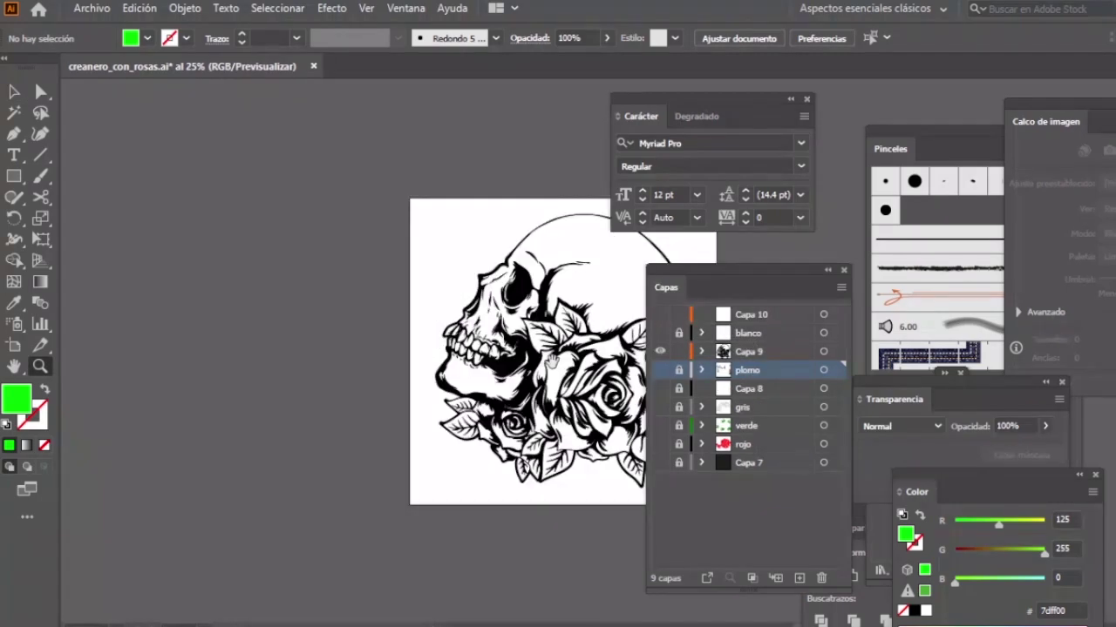
Step: Copy all of Capa 9's line art and paste it in place onto Capa 10
key("v")
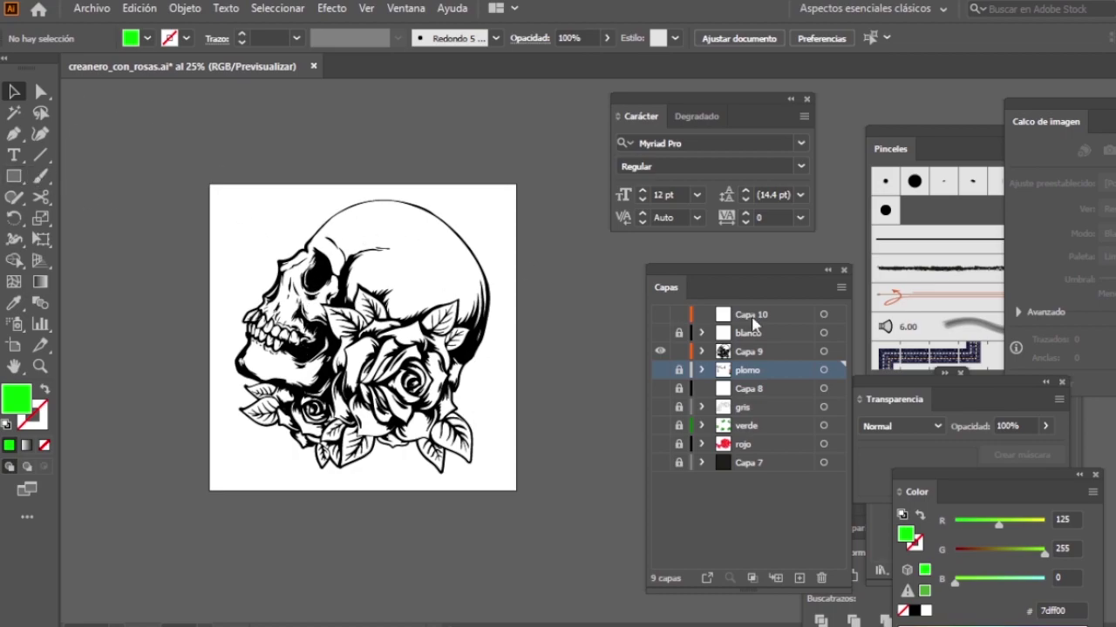
left_click(755, 357)
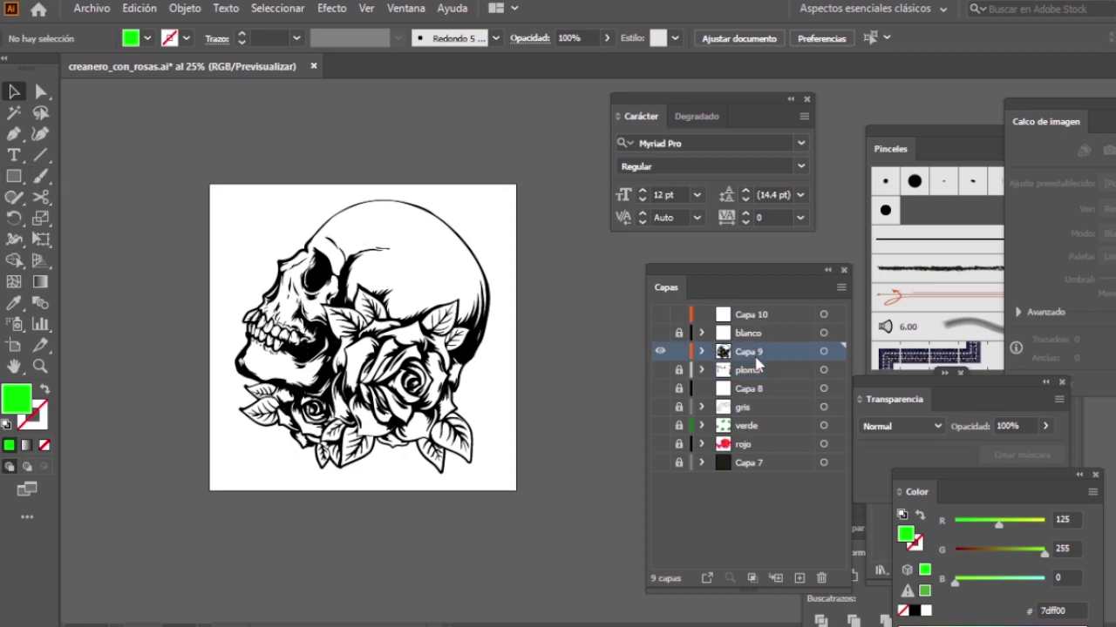
key("ctrl+a")
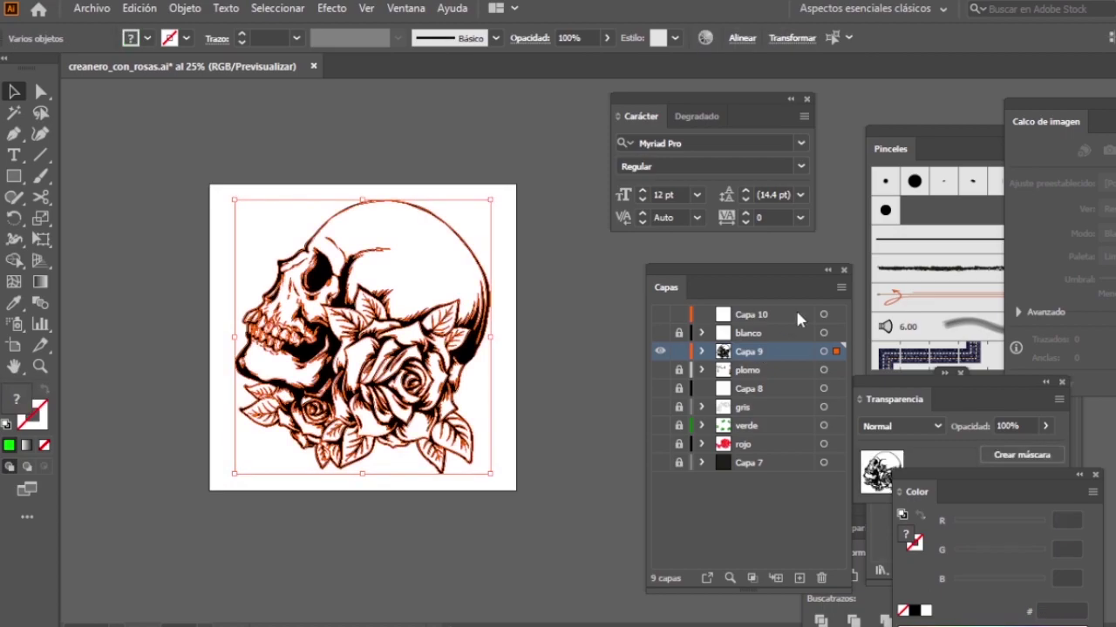
left_click(788, 317)
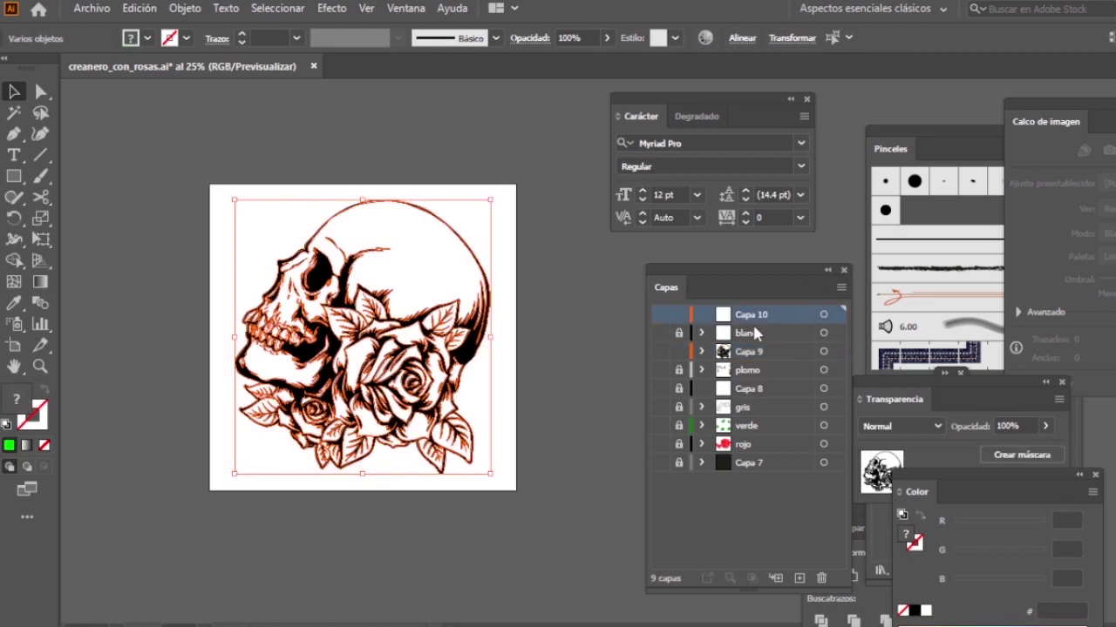
key("ctrl+y")
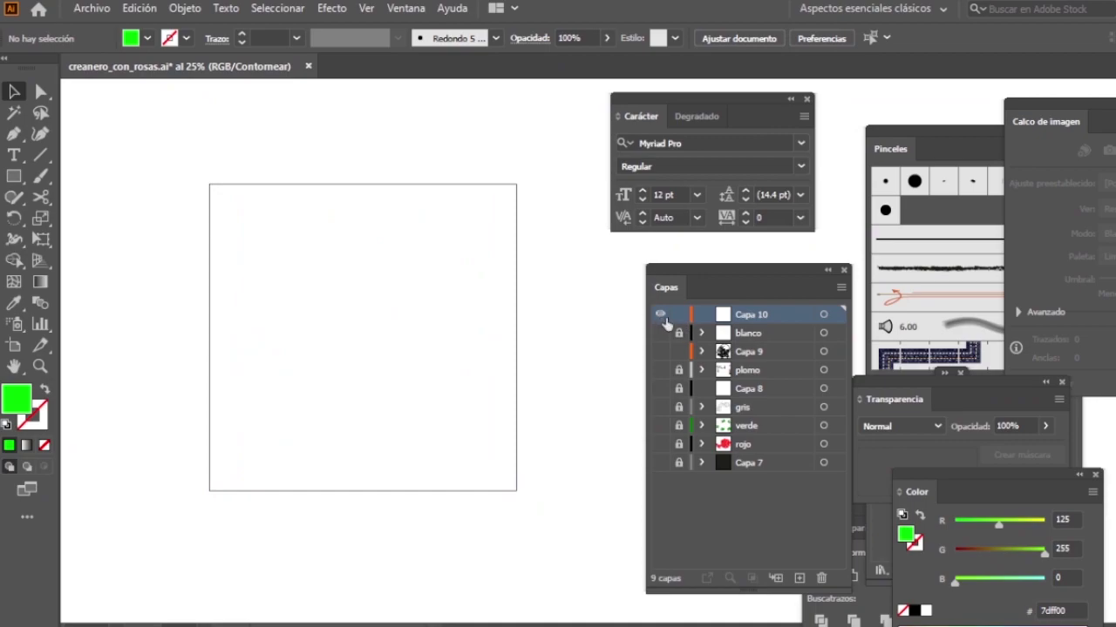
key("ctrl+y")
key("ctrl+f")
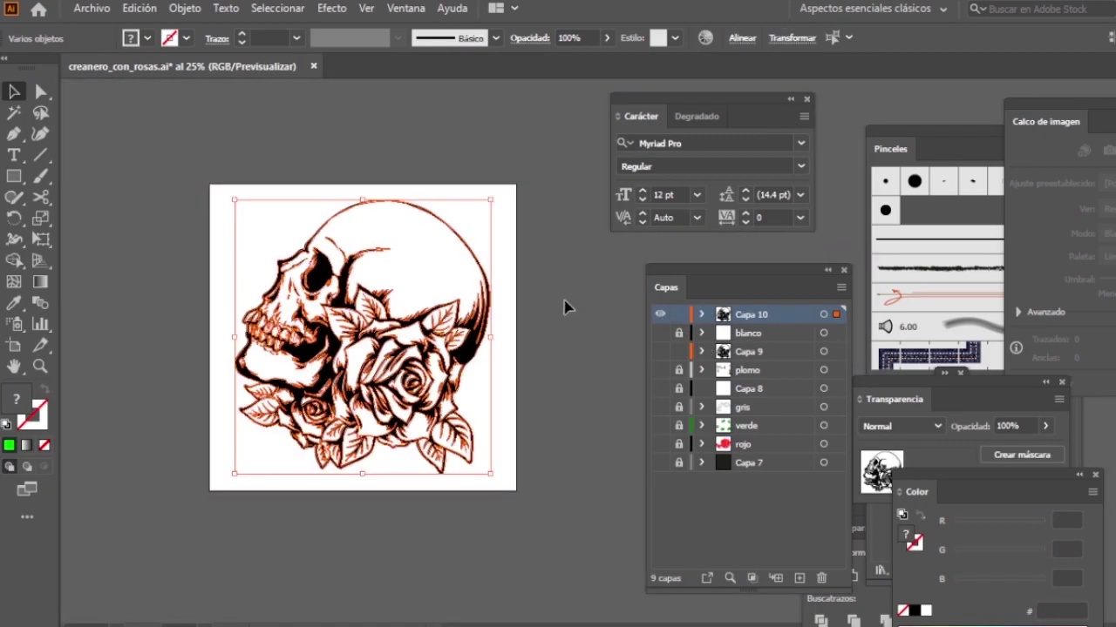
left_click(567, 305)
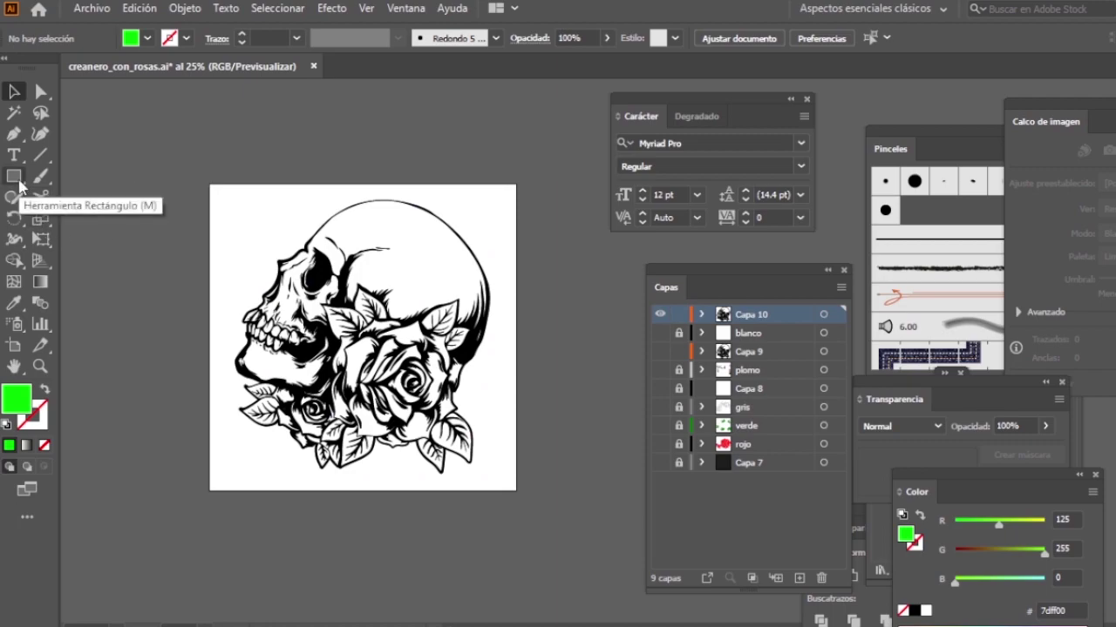
Step: Draw an artboard-sized rectangle on Capa 10 filled red #ff0000, then select all
left_click(19, 181)
left_click_drag(211, 168, 521, 494)
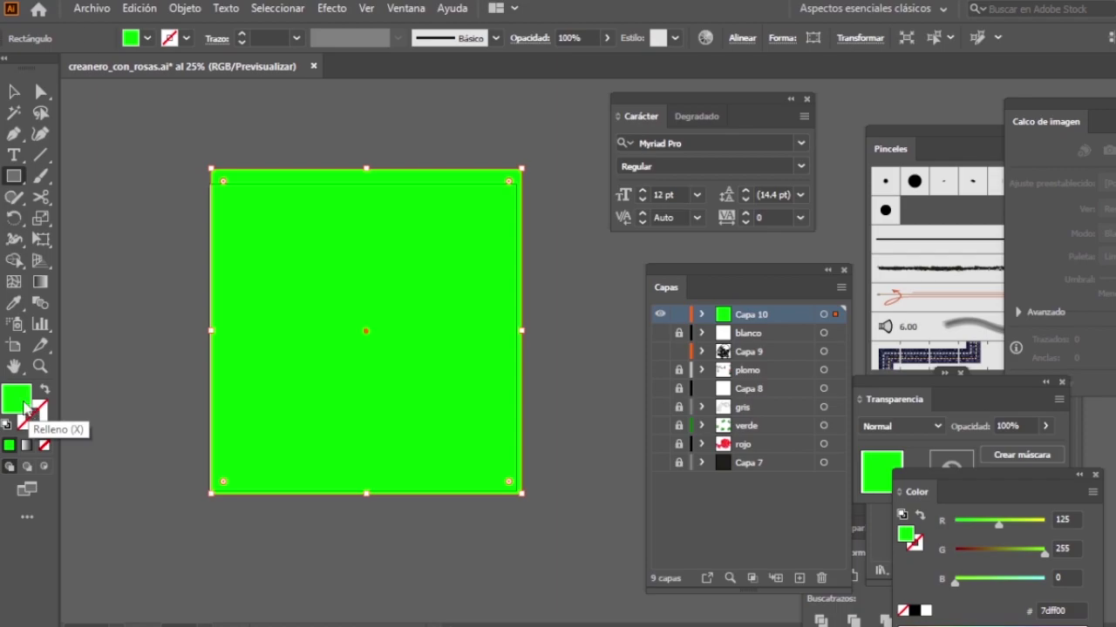
double_click(24, 405)
left_click(928, 230)
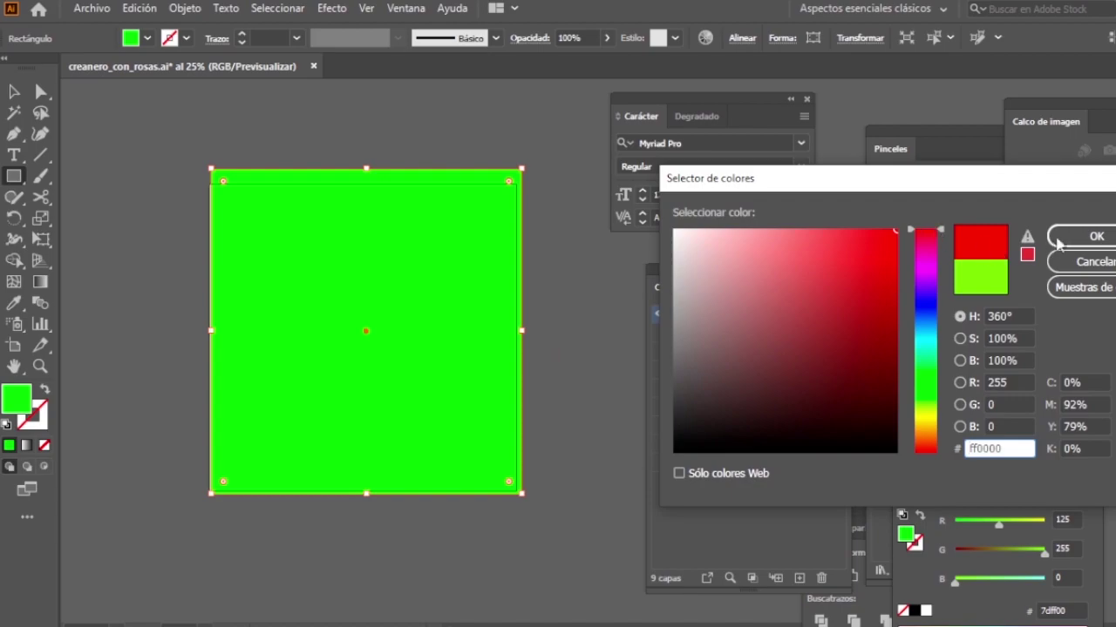
left_click(1057, 240)
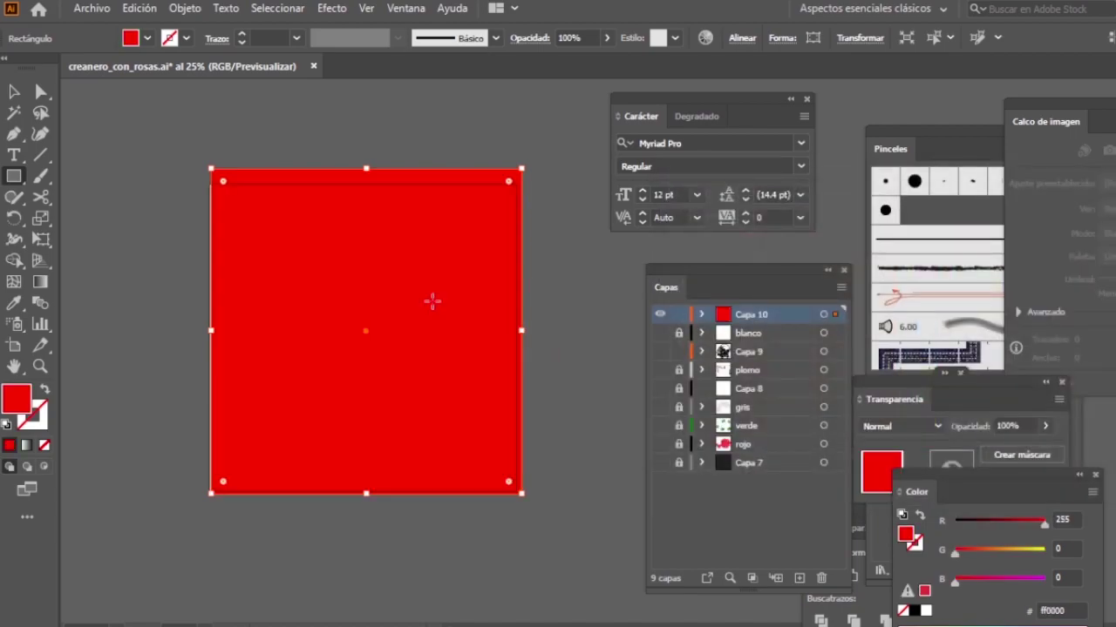
key("v")
left_click(561, 192)
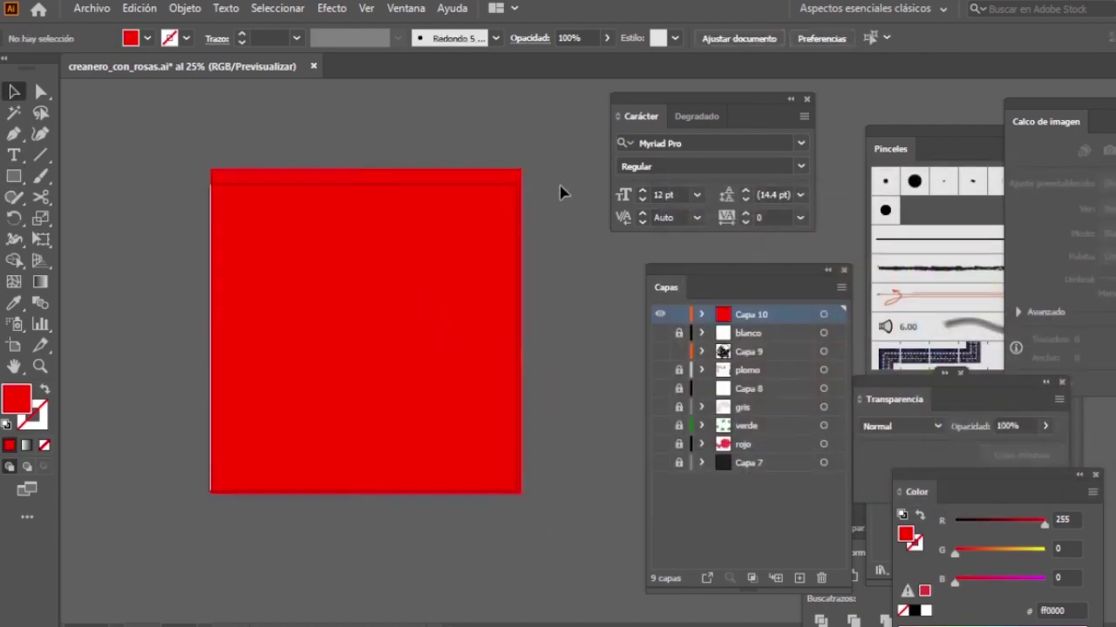
scroll(261, 427, "left", 3)
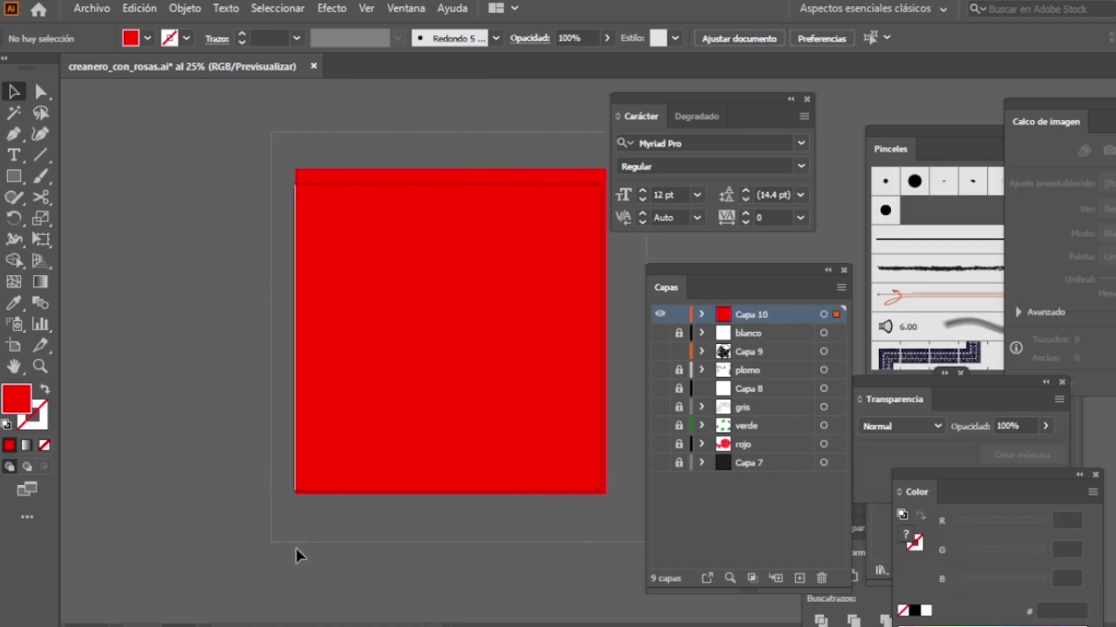
key("ctrl+a")
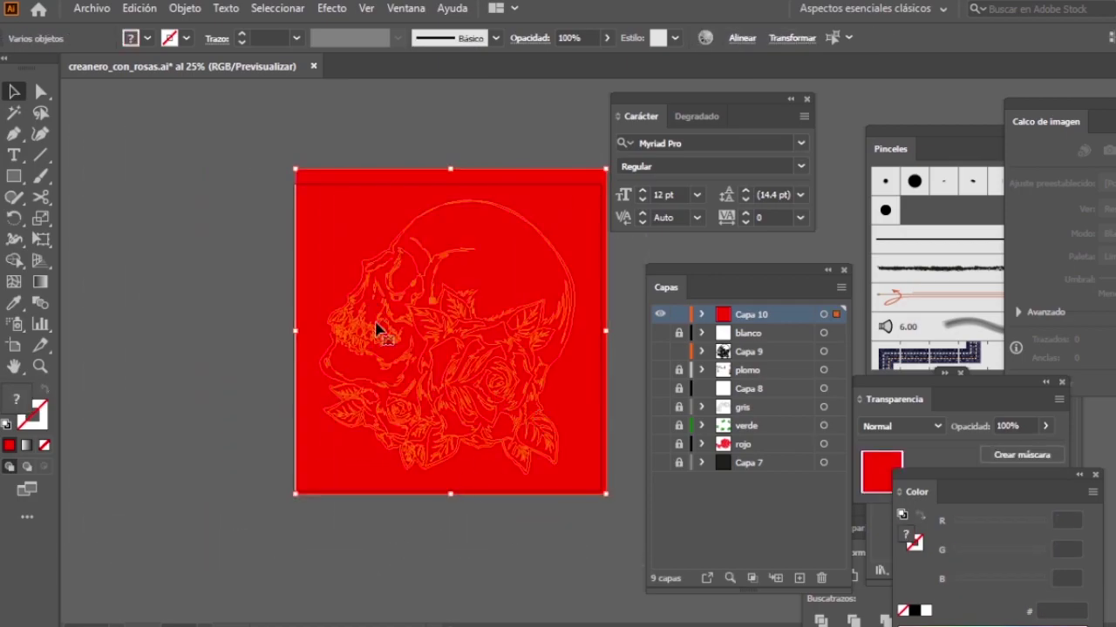
Step: Unlock layers blanco through rojo, show verde, and bring up the Pathfinder panel
left_click(497, 584)
key("ctrl+a")
left_click_drag(536, 538, 474, 551)
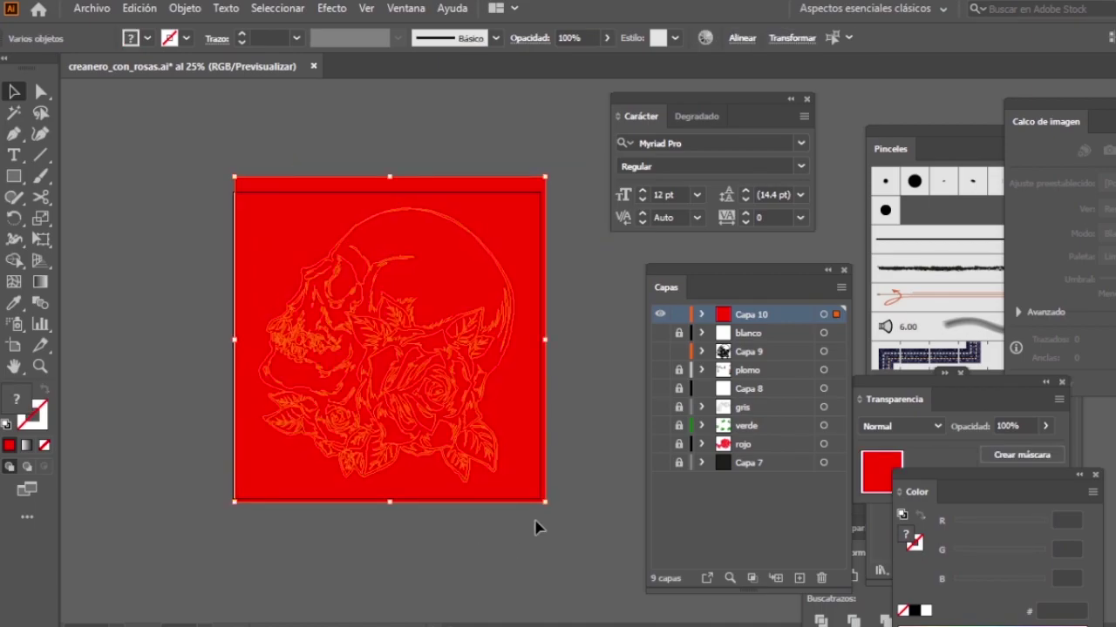
left_click_drag(679, 333, 679, 444)
left_click(659, 425)
left_click(874, 609)
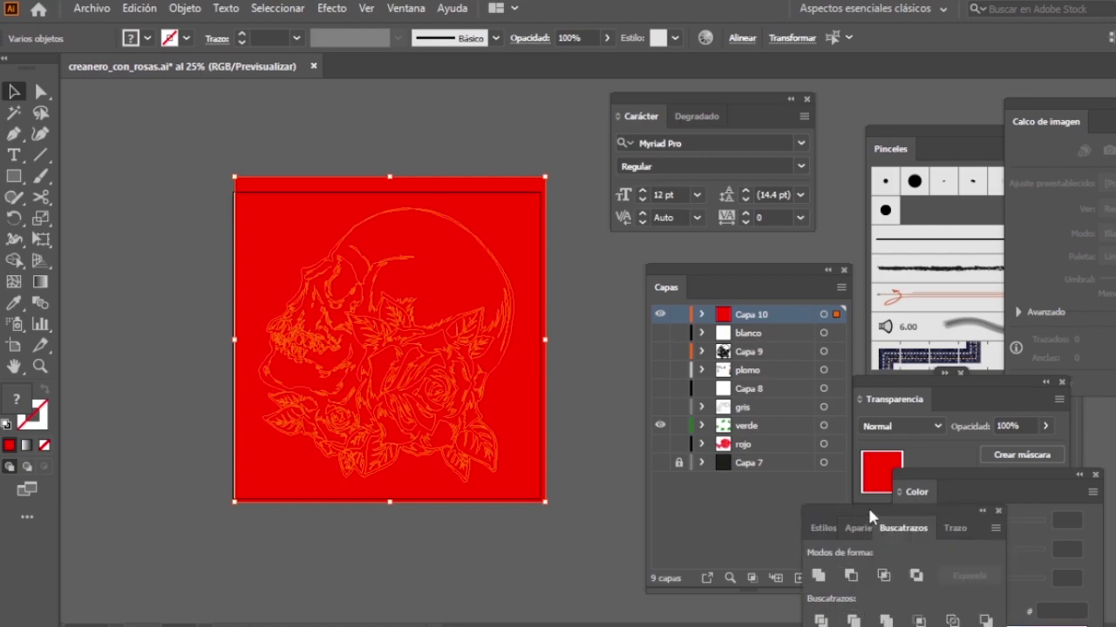
mouse_move(869, 514)
left_mouse_down()
mouse_move(643, 414)
mouse_move(633, 353)
left_mouse_up()
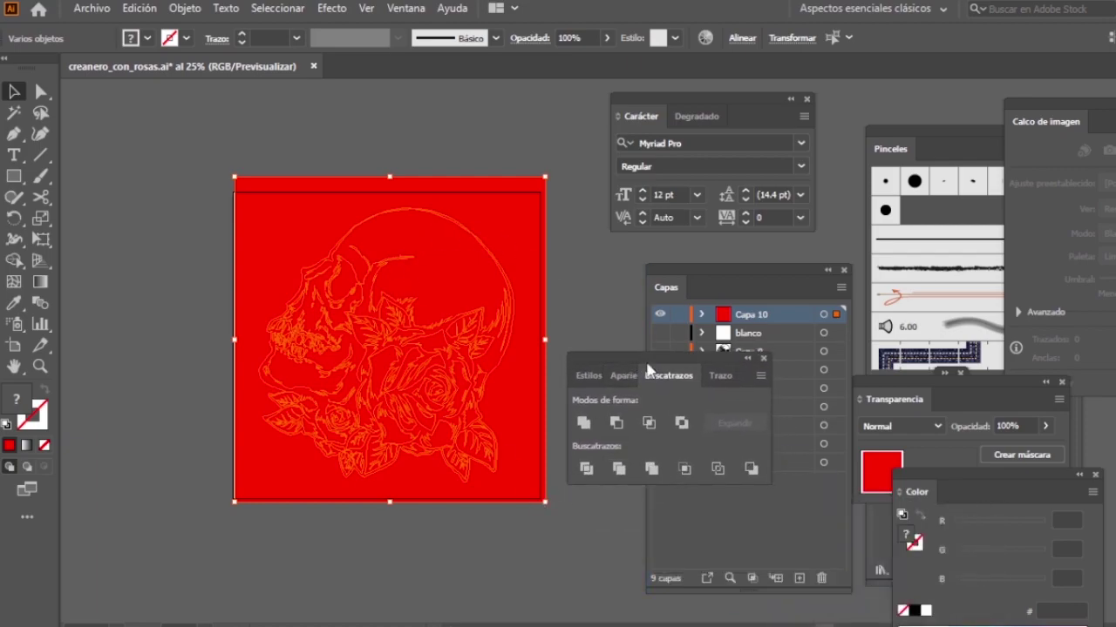
left_click(410, 10)
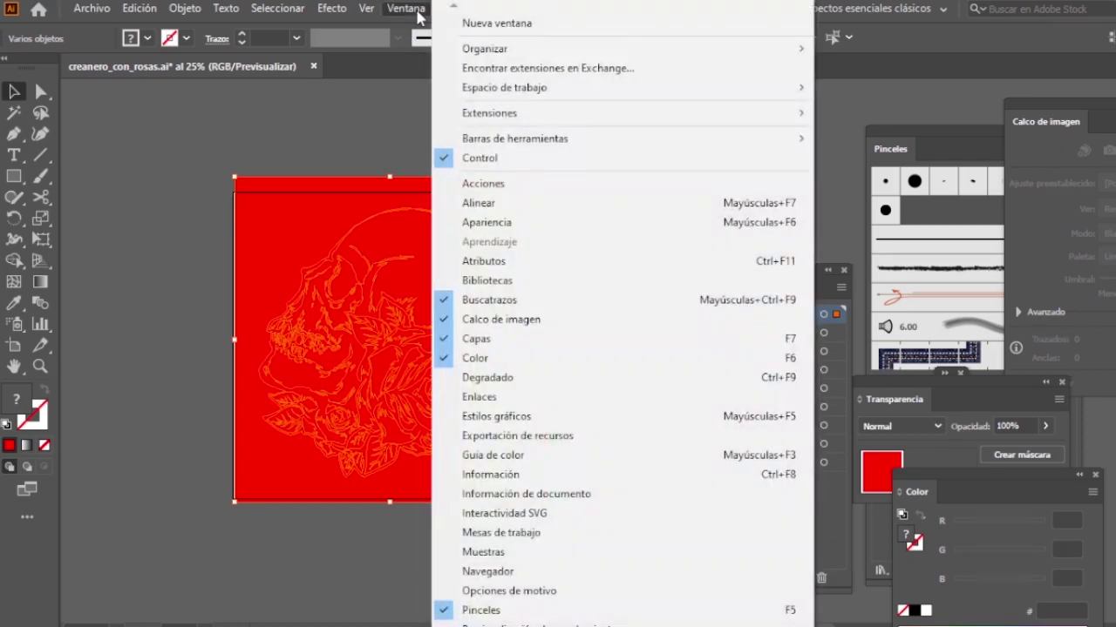
left_click(515, 301)
Step: Divide the red rectangle by the line art, ungroup, and merge into one compound path
left_click(177, 316)
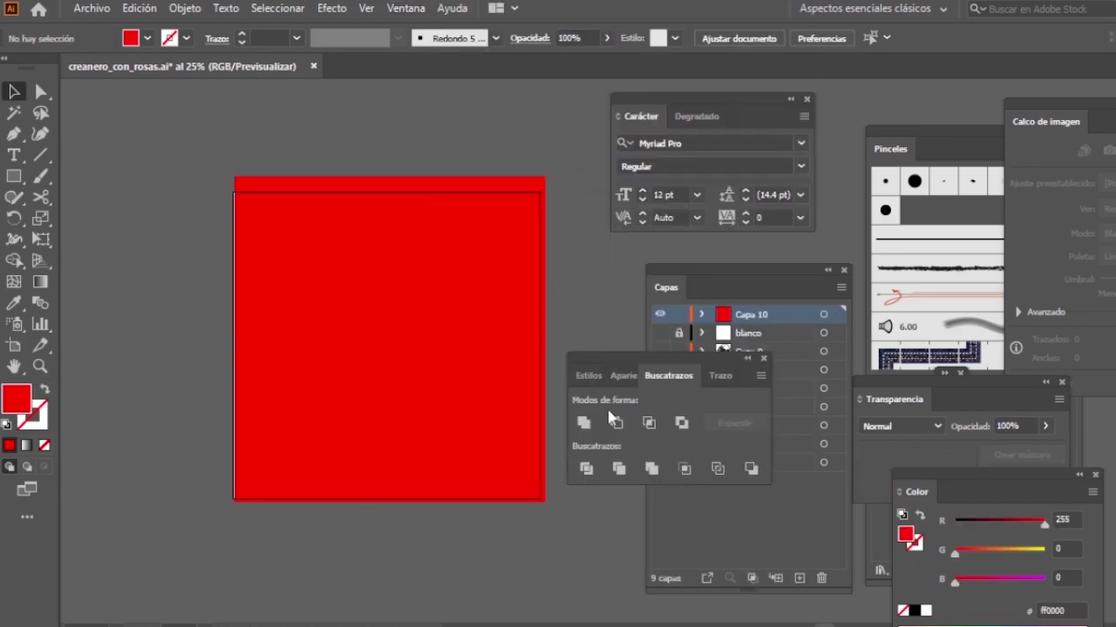
left_click_drag(187, 145, 544, 525)
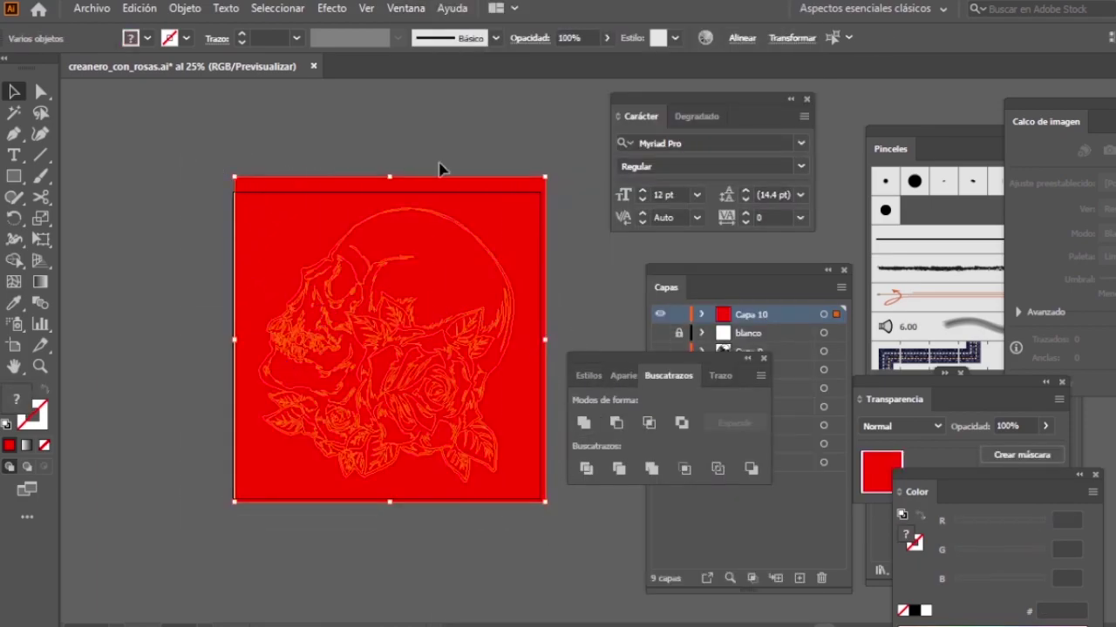
left_click(594, 476)
right_click(438, 291)
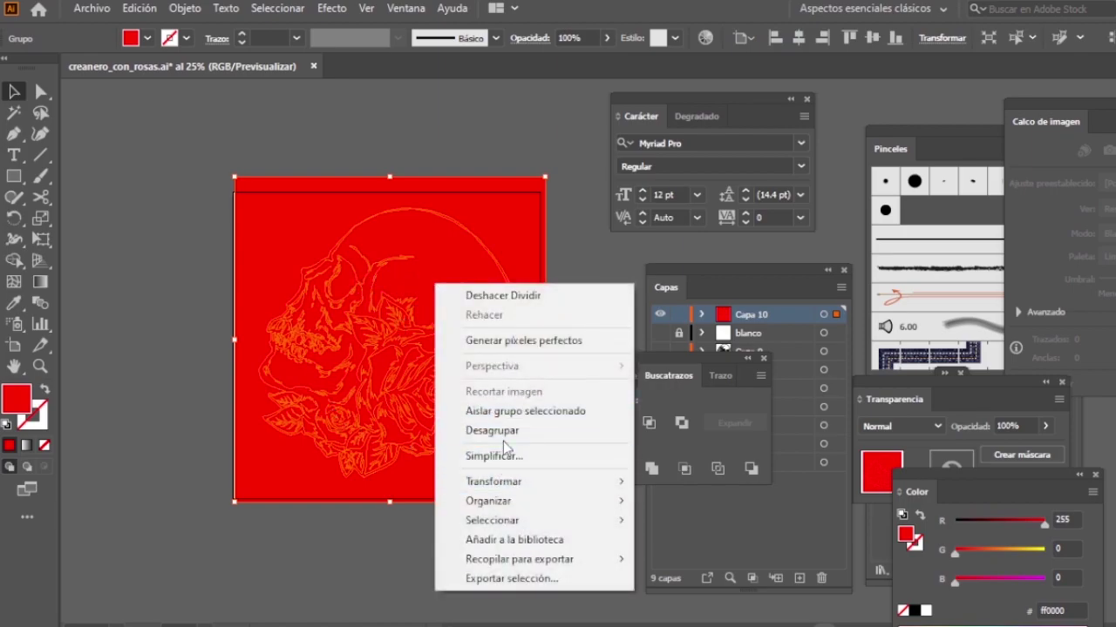
left_click(512, 433)
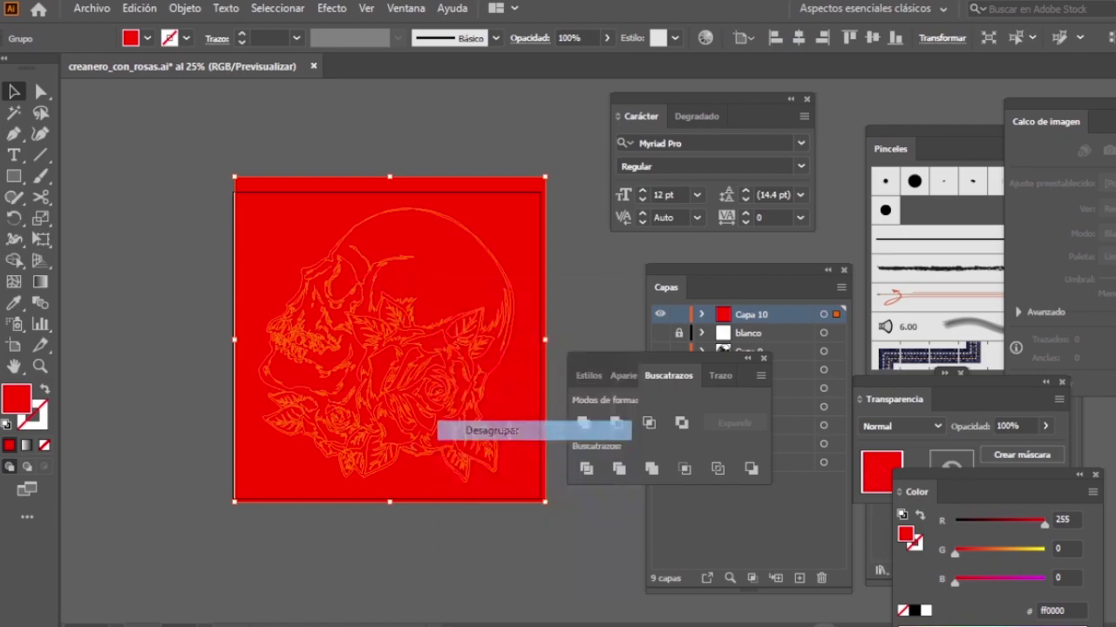
key("ctrl+8")
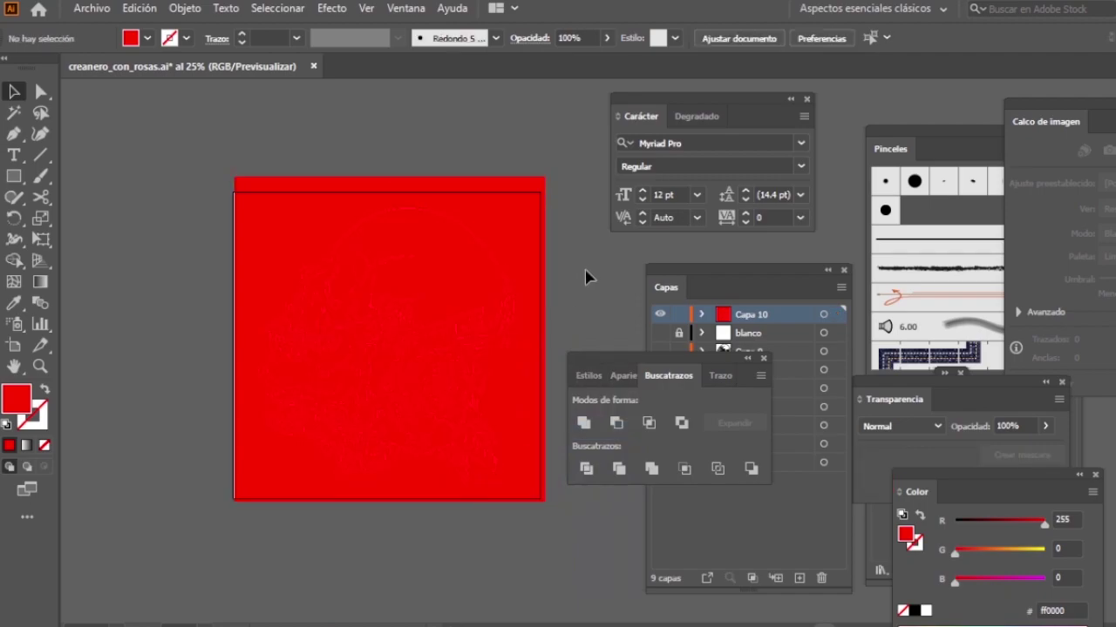
left_click(540, 215)
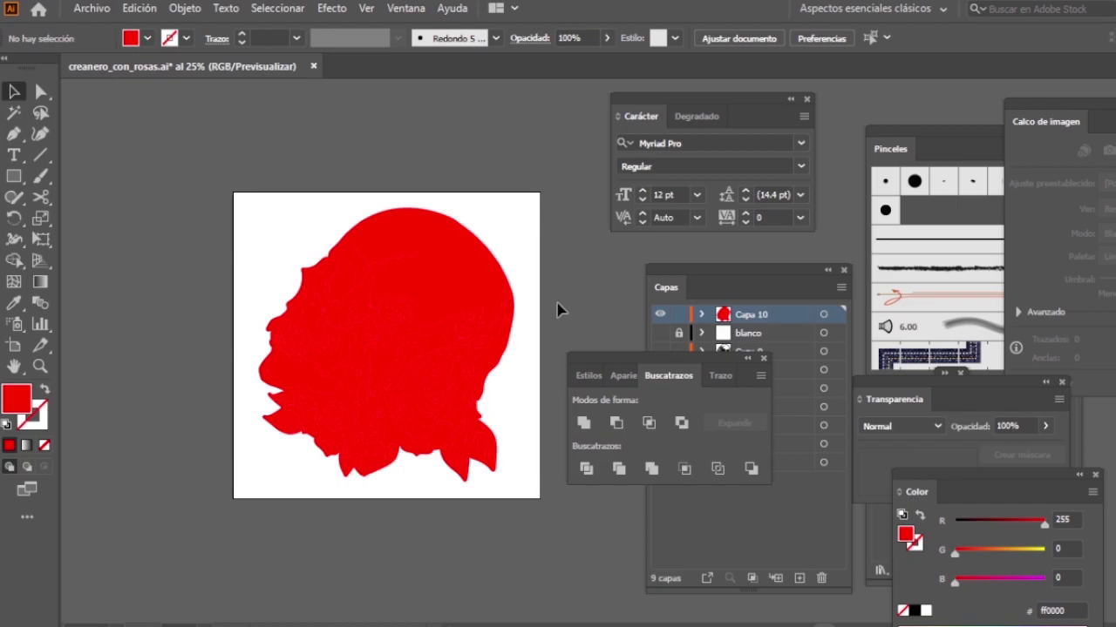
left_click_drag(563, 308, 528, 242)
key("z")
left_click(498, 349)
left_click_drag(498, 349, 441, 333)
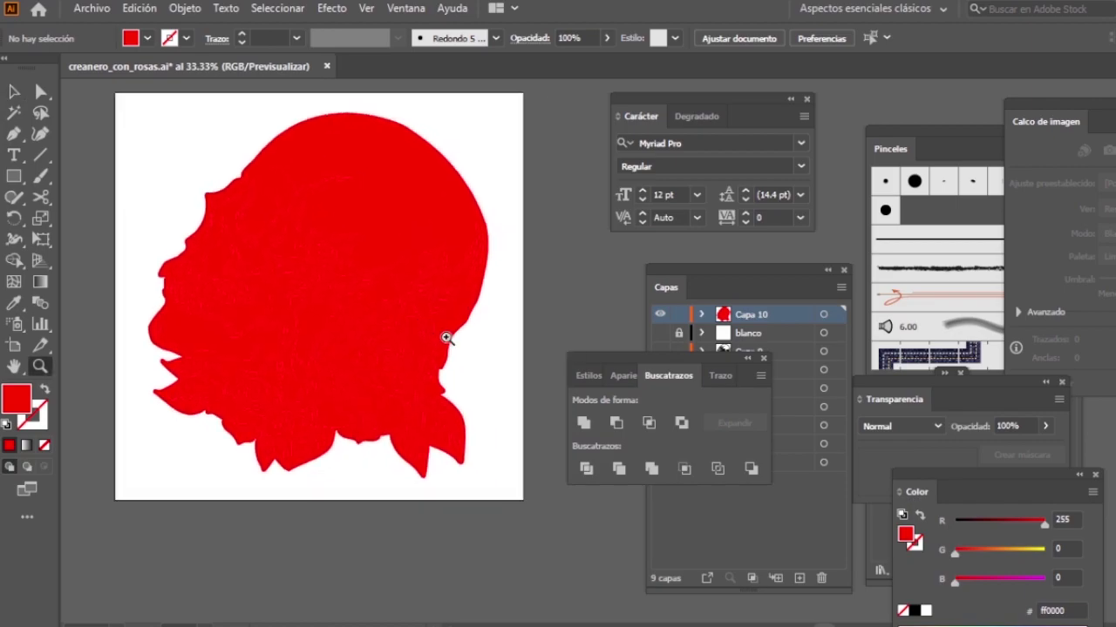
Step: Make the skull fill white and set the artwork's fill to black
key("v")
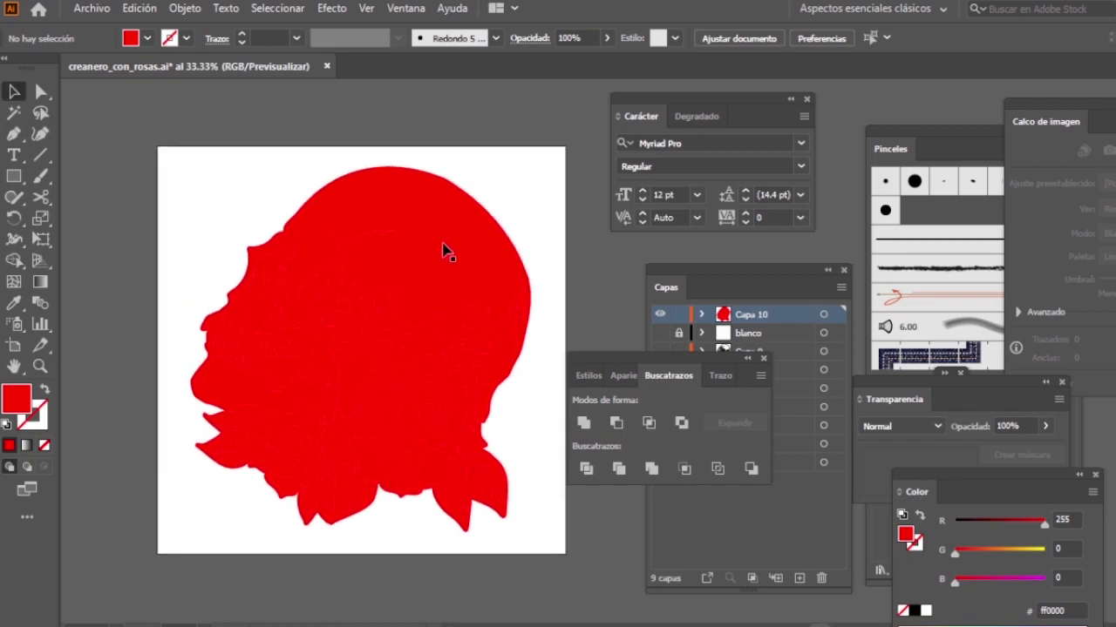
left_click(468, 245)
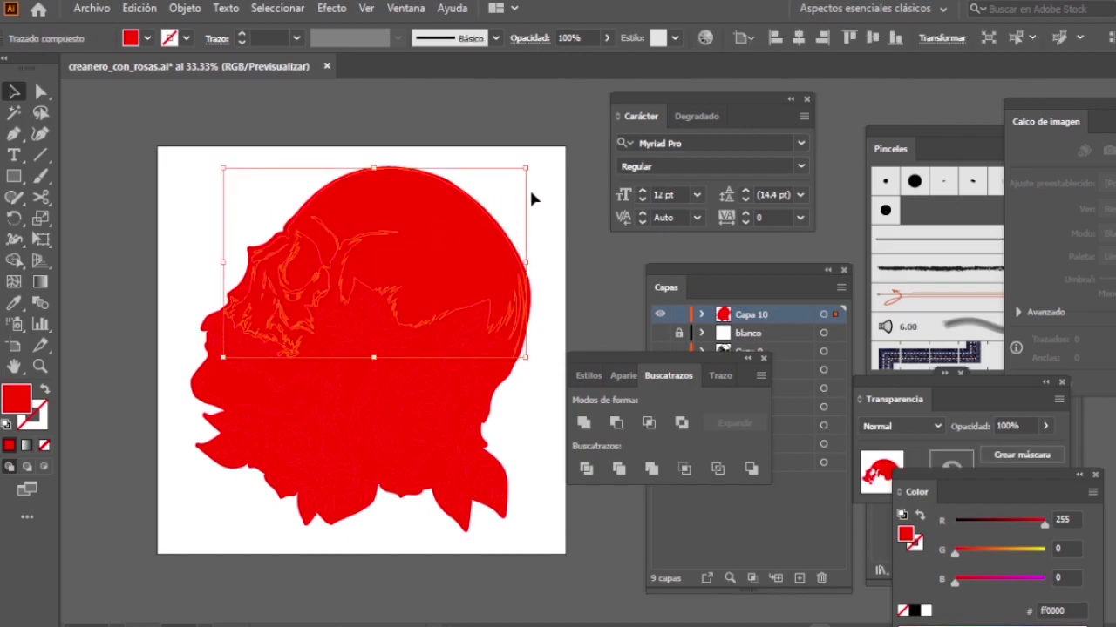
key("ctrl+z")
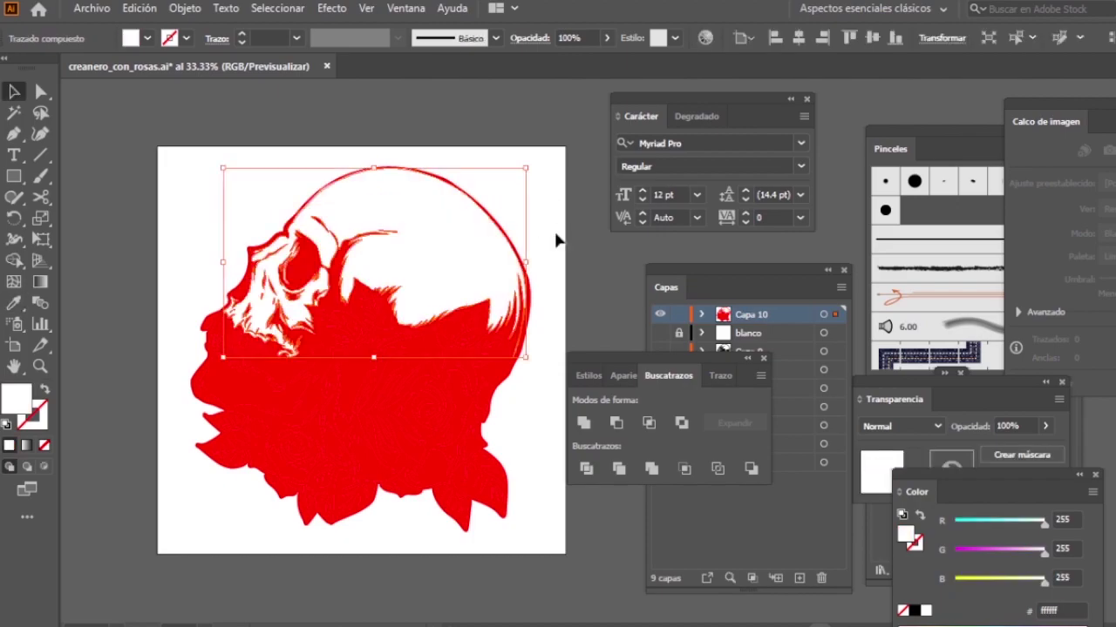
key("ctrl+z")
key("ctrl+z")
key("ctrl+z")
key("ctrl+z")
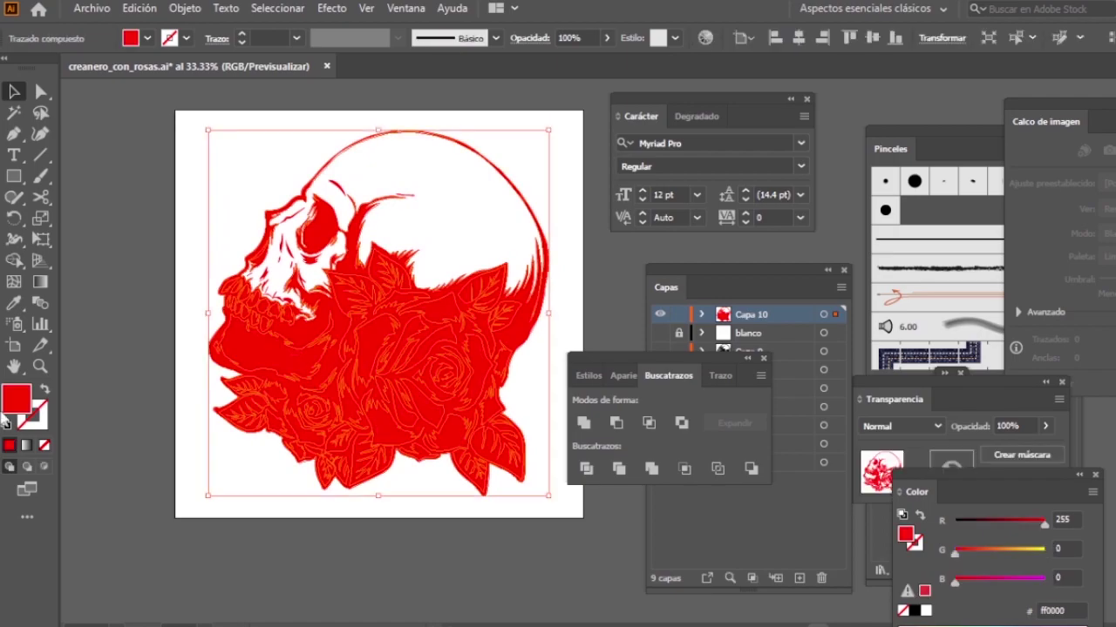
double_click(16, 399)
left_click_drag(690, 373, 675, 451)
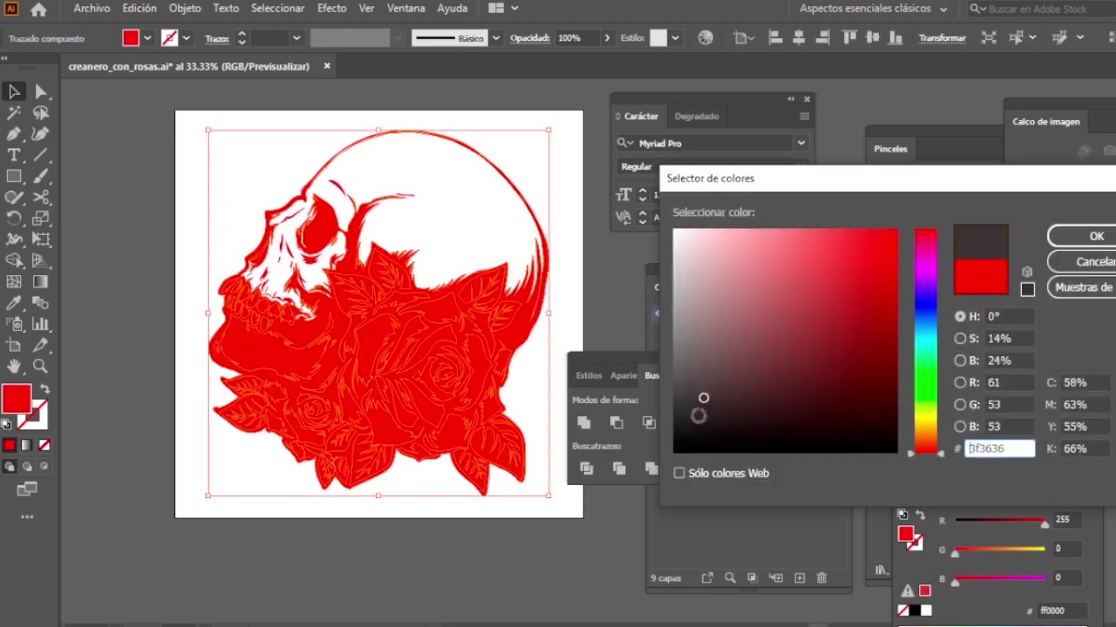
left_click(1083, 238)
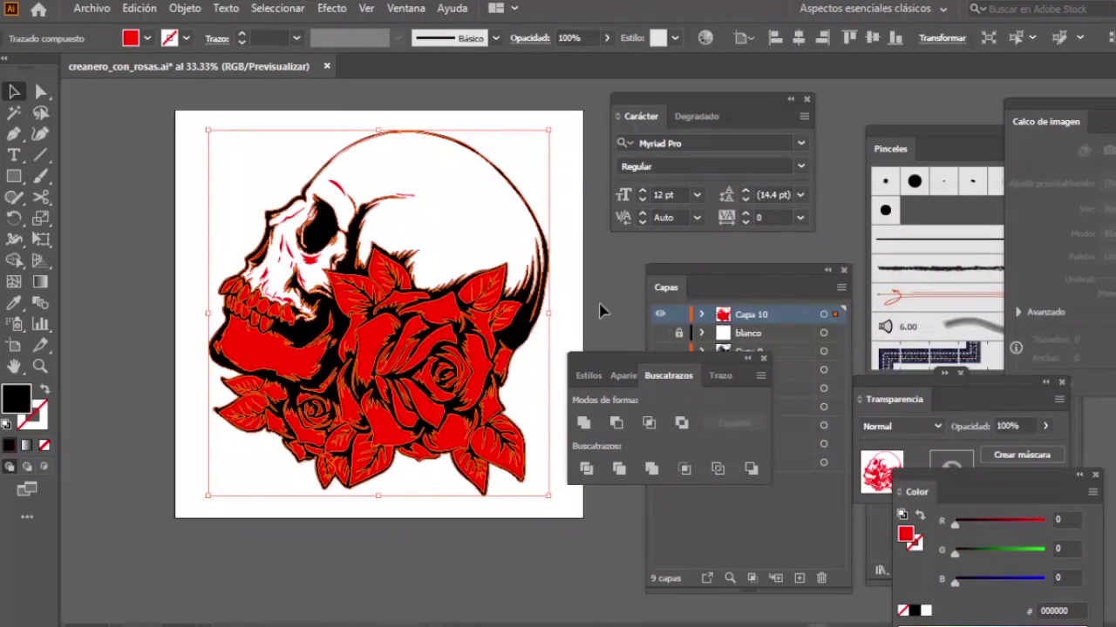
Step: Eyedropper the skull's white onto the red jaw shape
left_click(235, 349)
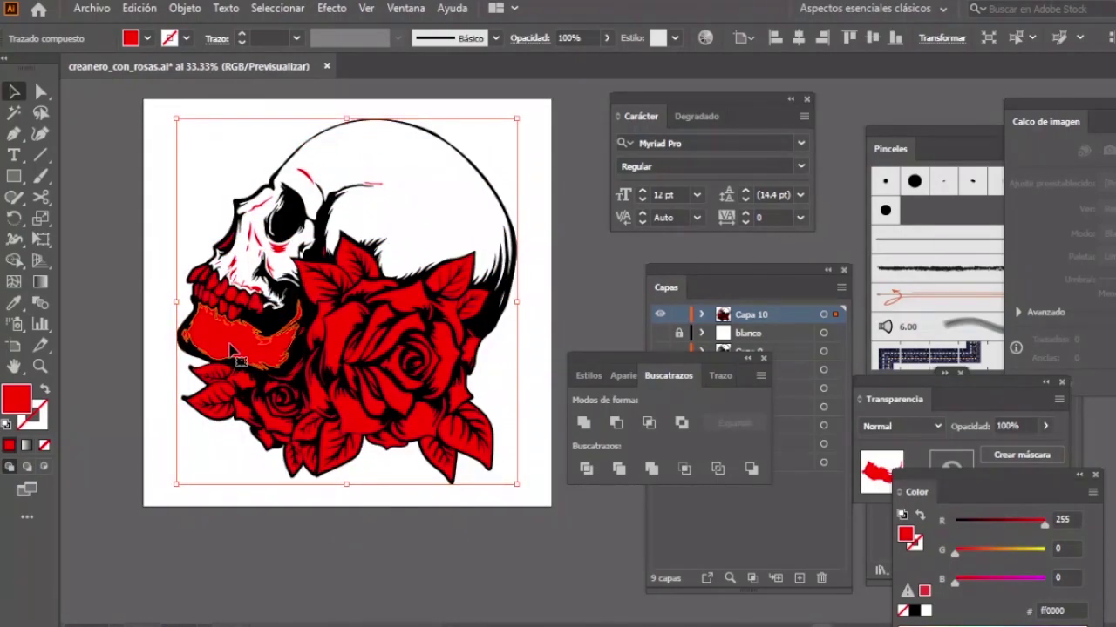
key("i")
left_click(528, 325)
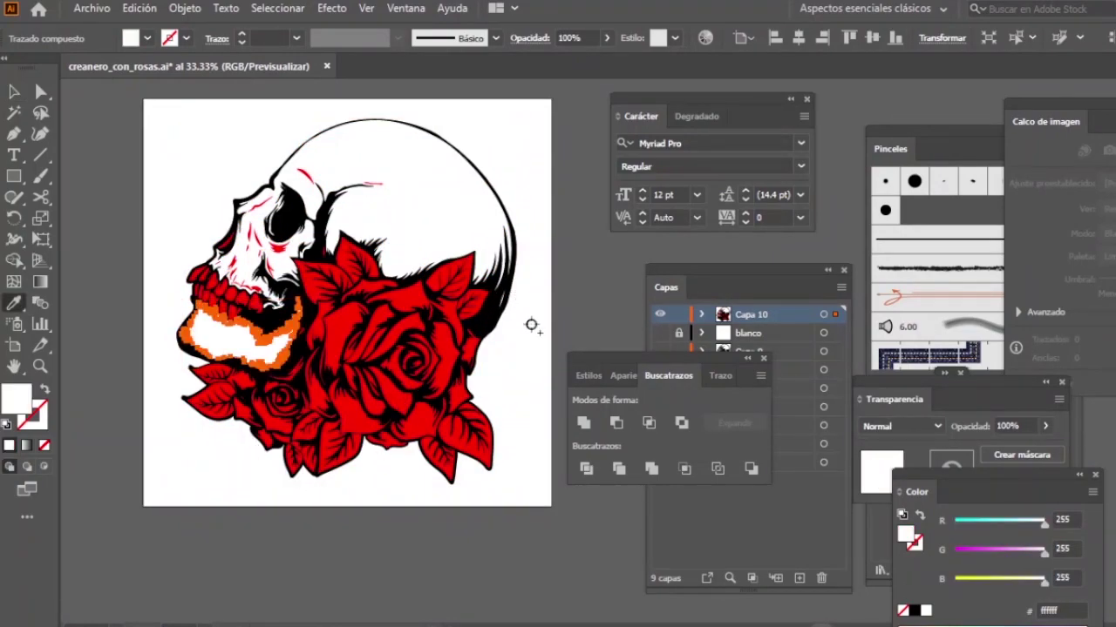
key("v")
left_click(366, 480)
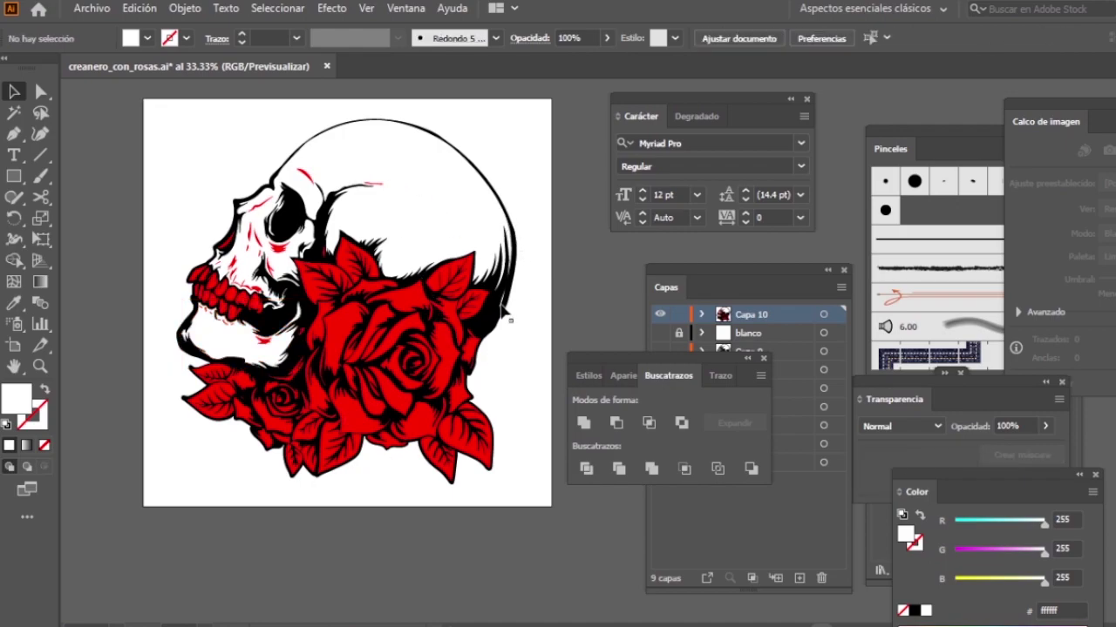
key("z")
left_click(504, 327)
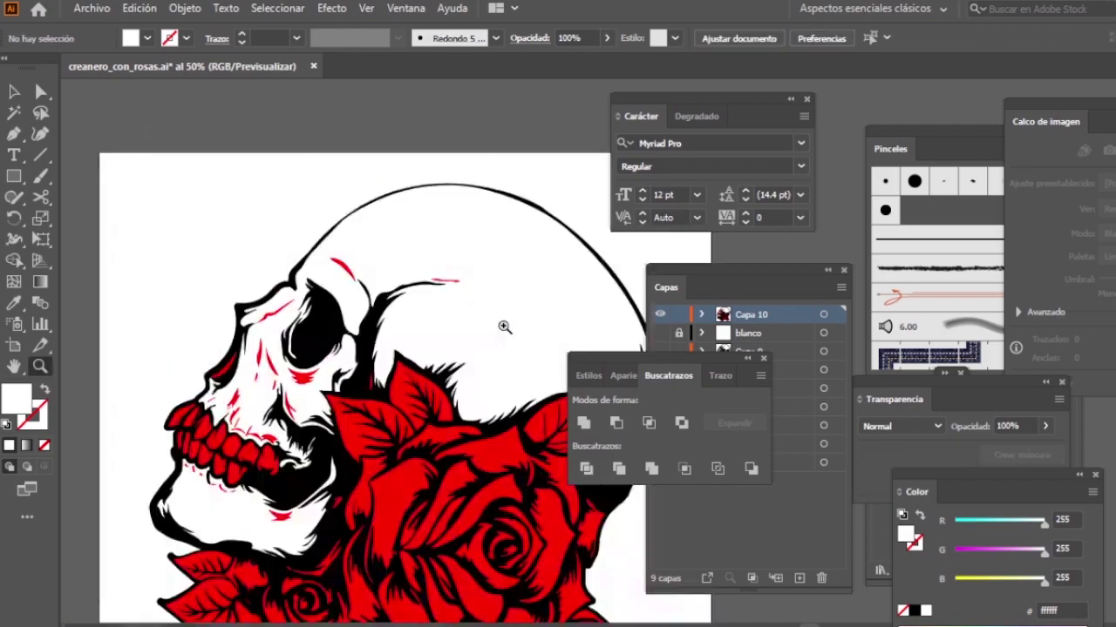
left_click(504, 326, "alt")
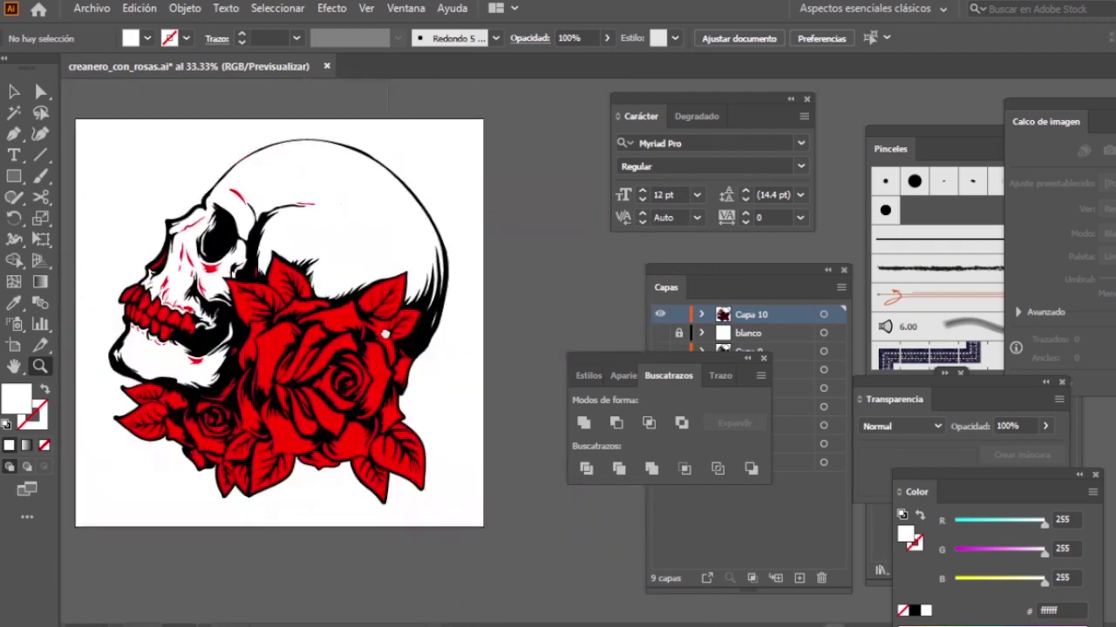
left_click_drag(313, 303, 421, 319)
key("v")
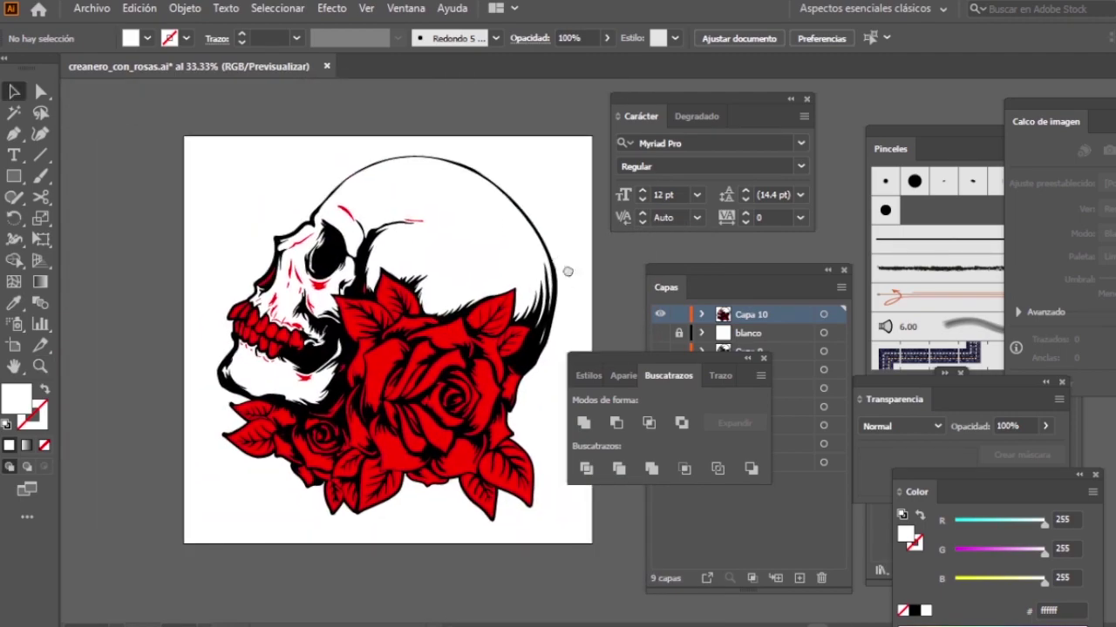
left_click_drag(568, 271, 551, 247)
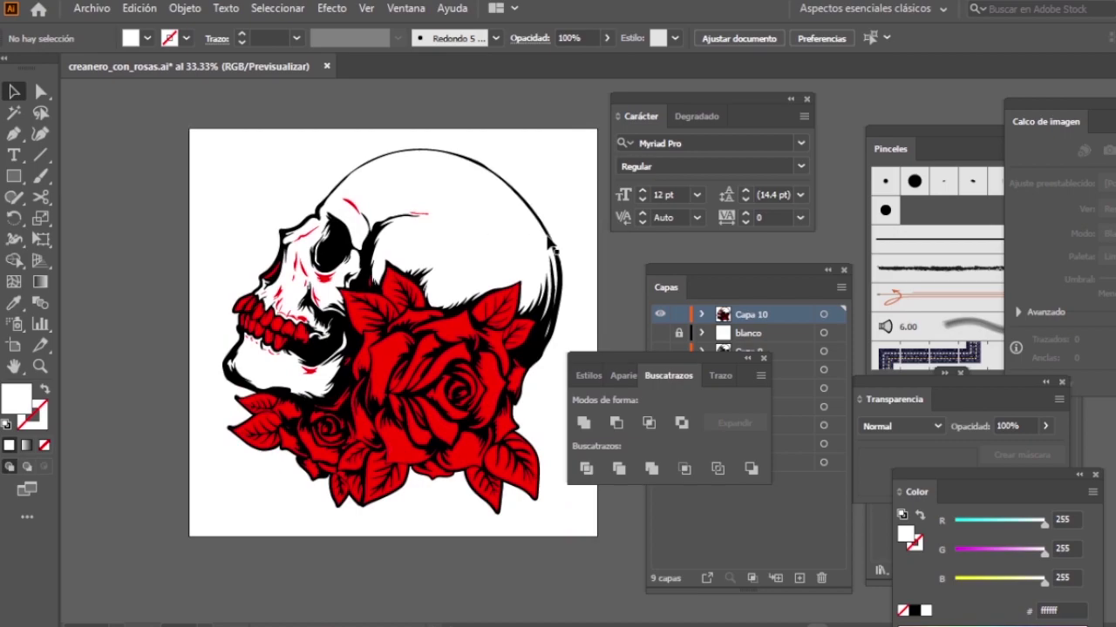
Step: Turn on dark background layer Capa 7 behind the white skull and red roses
left_click(345, 229)
left_click(783, 333)
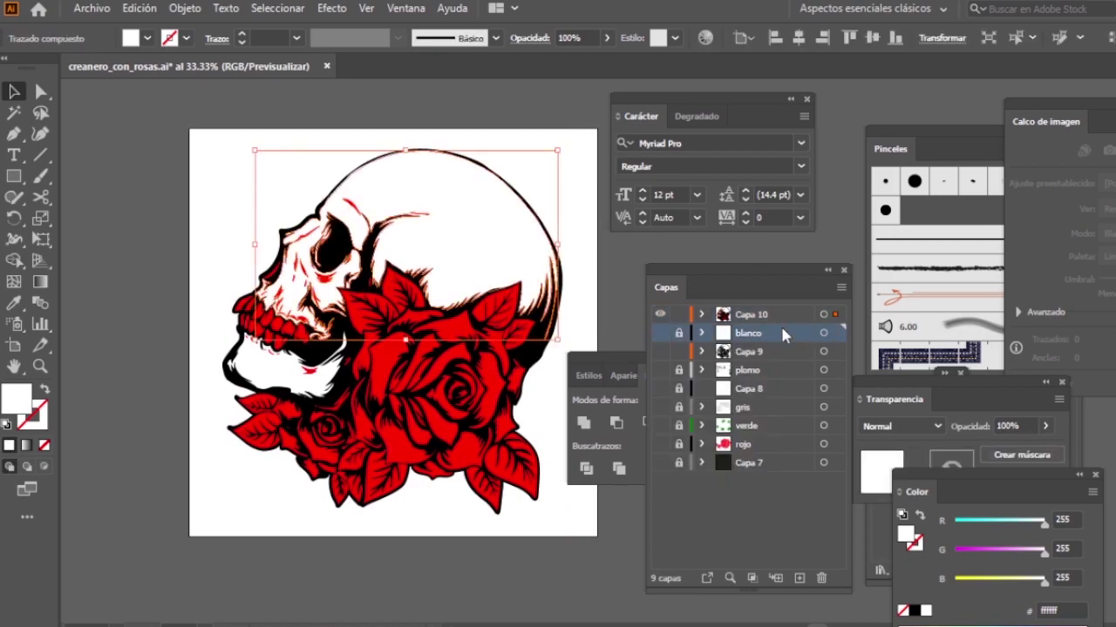
left_click(660, 463)
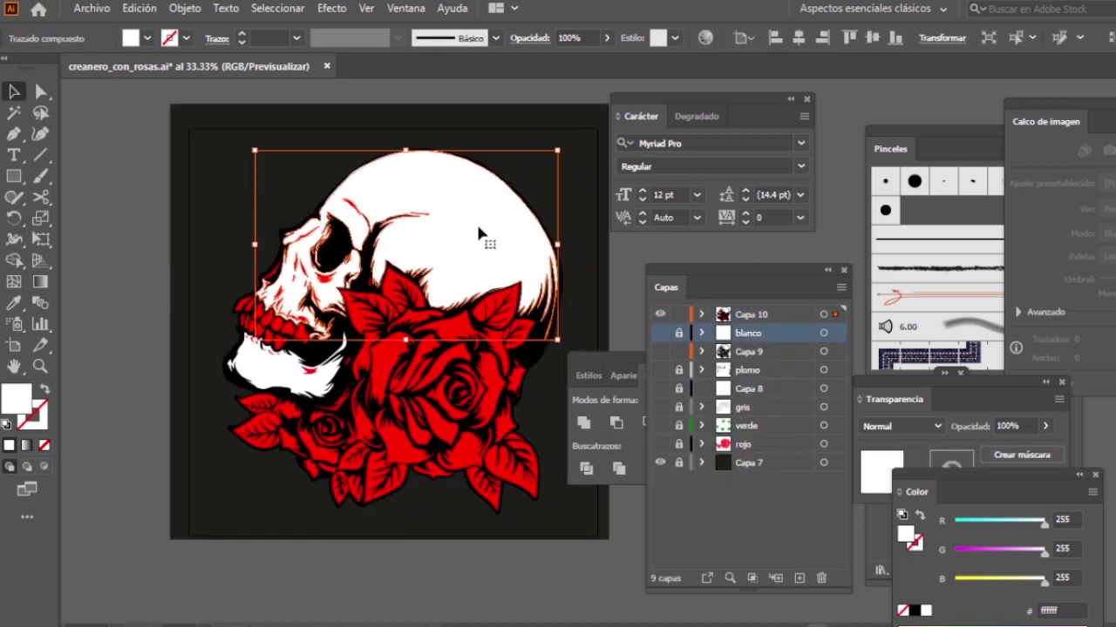
left_click(435, 236)
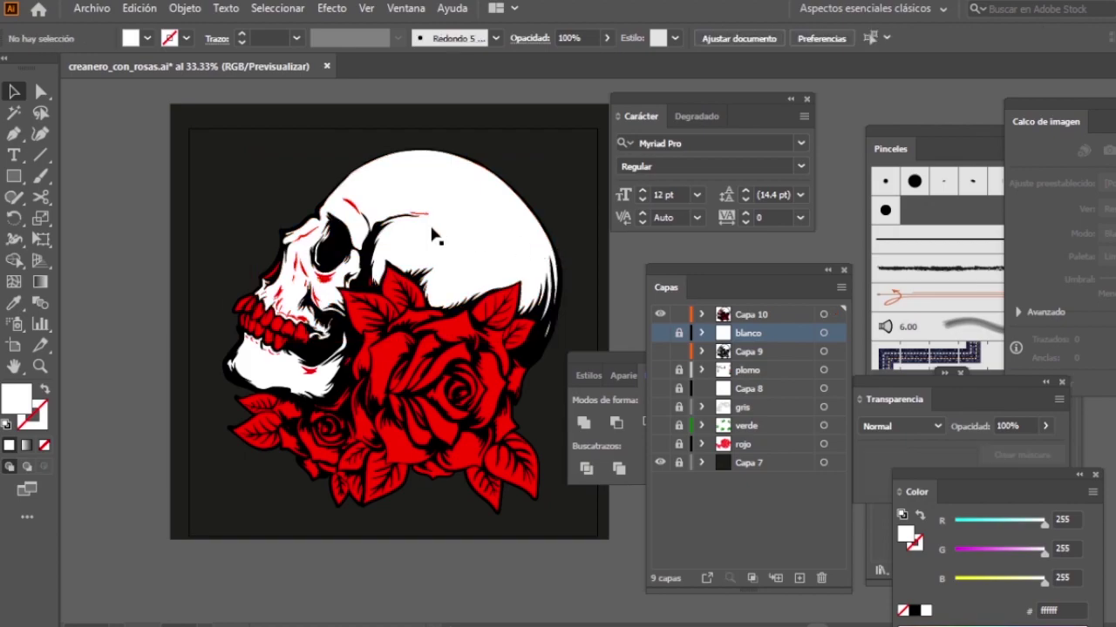
left_click(477, 223)
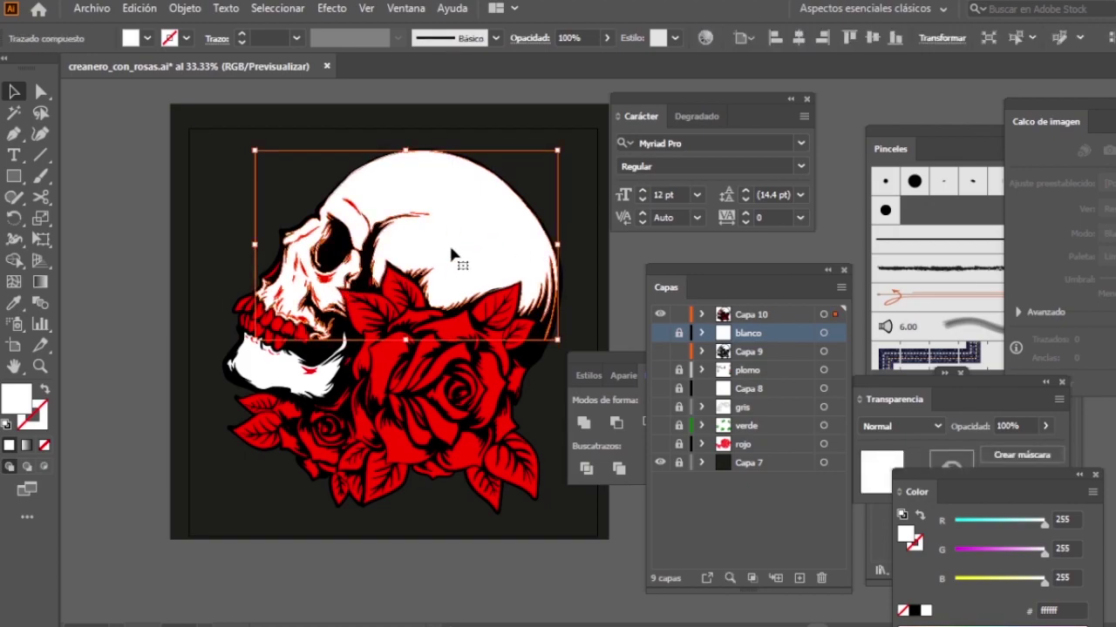
left_click_drag(450, 251, 502, 207)
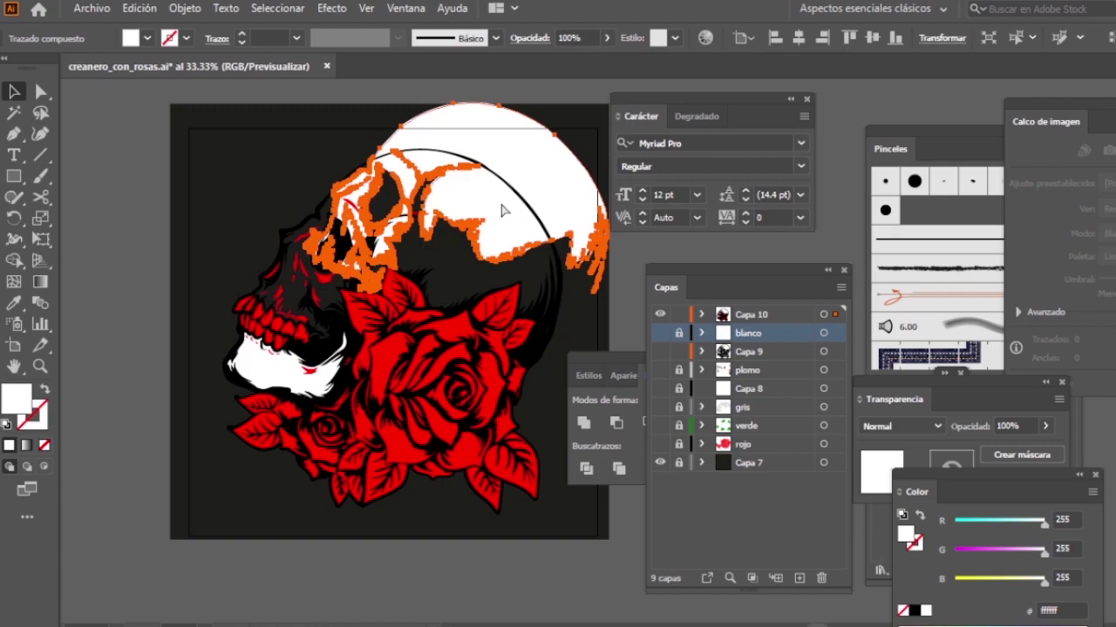
left_click_drag(502, 209, 450, 251)
left_click(513, 537)
key("z")
left_click(491, 406)
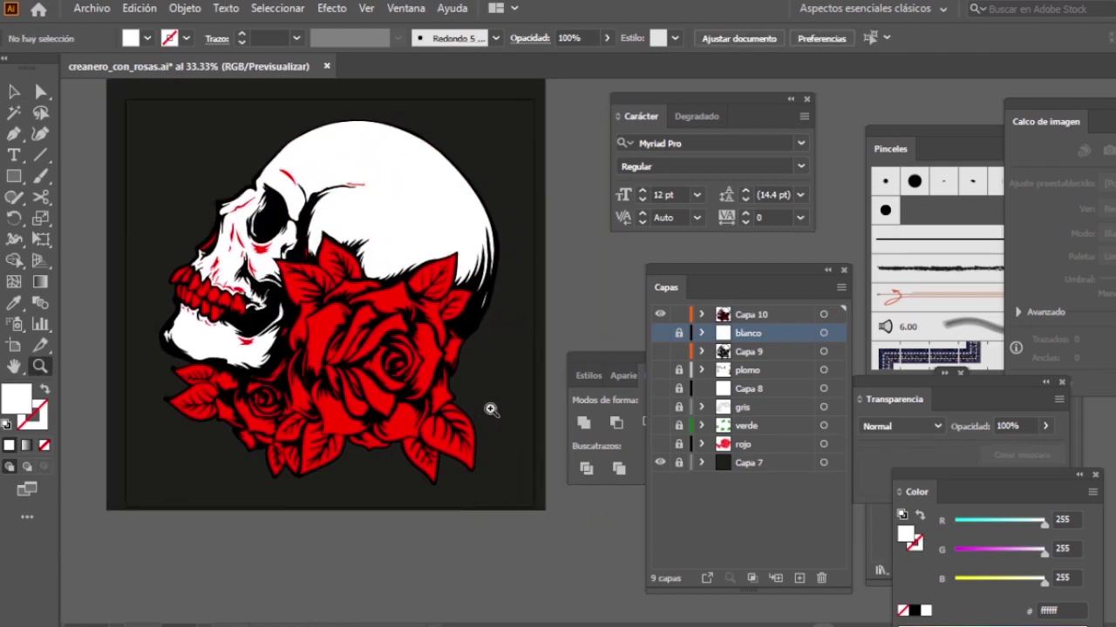
Step: Try selecting red shapes on the main rose, then clear the selection
left_click_drag(386, 361, 423, 406)
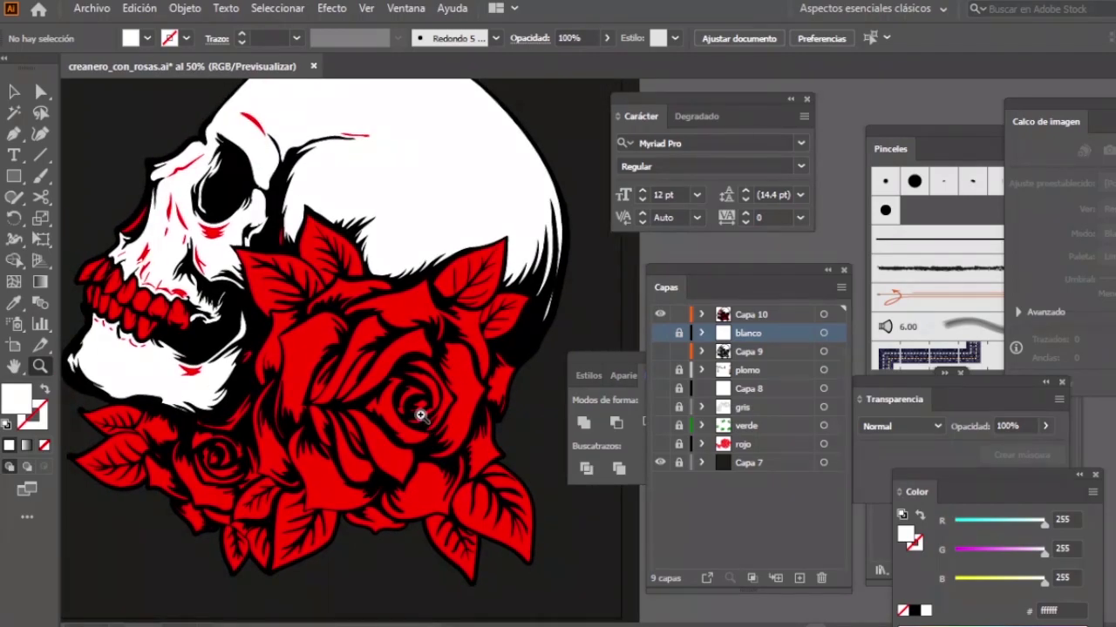
key("v")
left_click(299, 358)
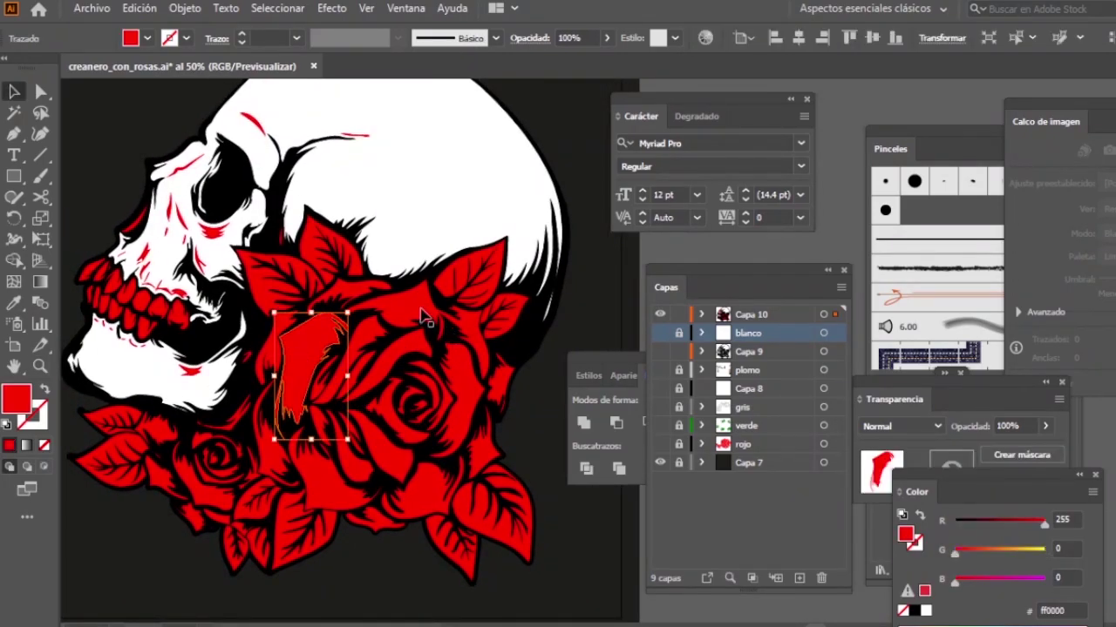
left_click(460, 378, "shift")
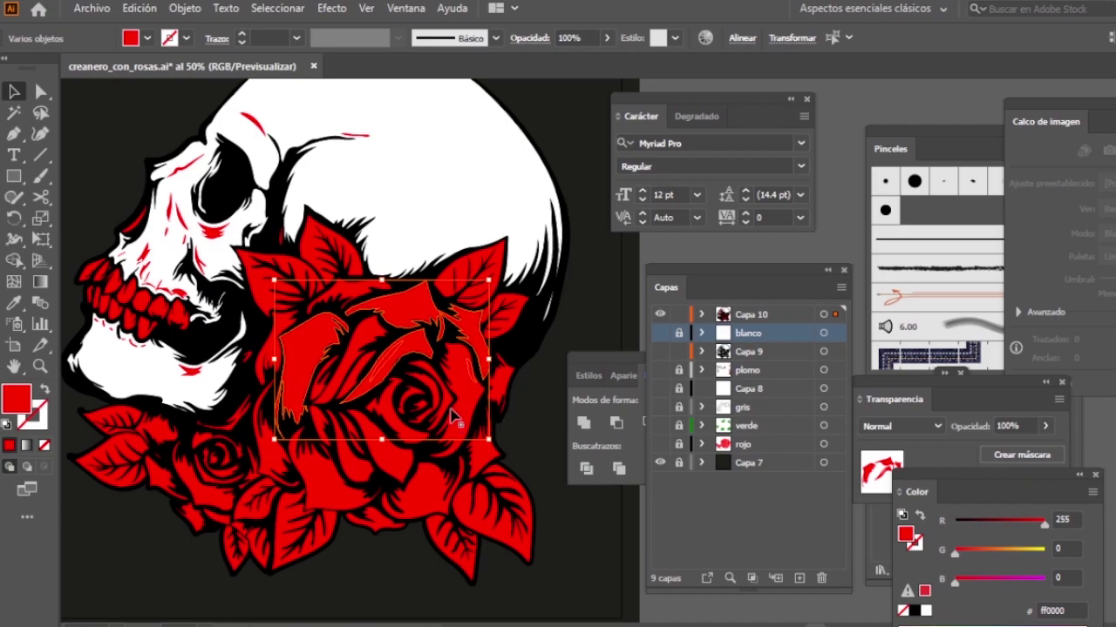
scroll(462, 319, "left", 3)
scroll(462, 319, "down", 2)
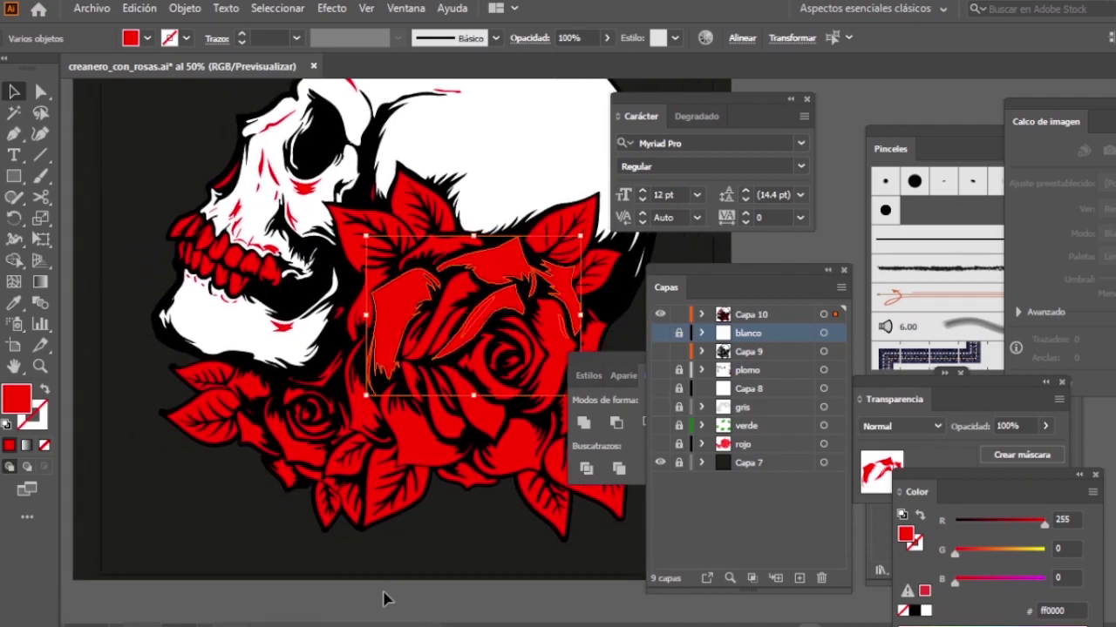
scroll(501, 553, "down", 2)
scroll(501, 552, "right", 2)
left_click(510, 553)
scroll(369, 468, "up", 3)
scroll(369, 468, "right", 2)
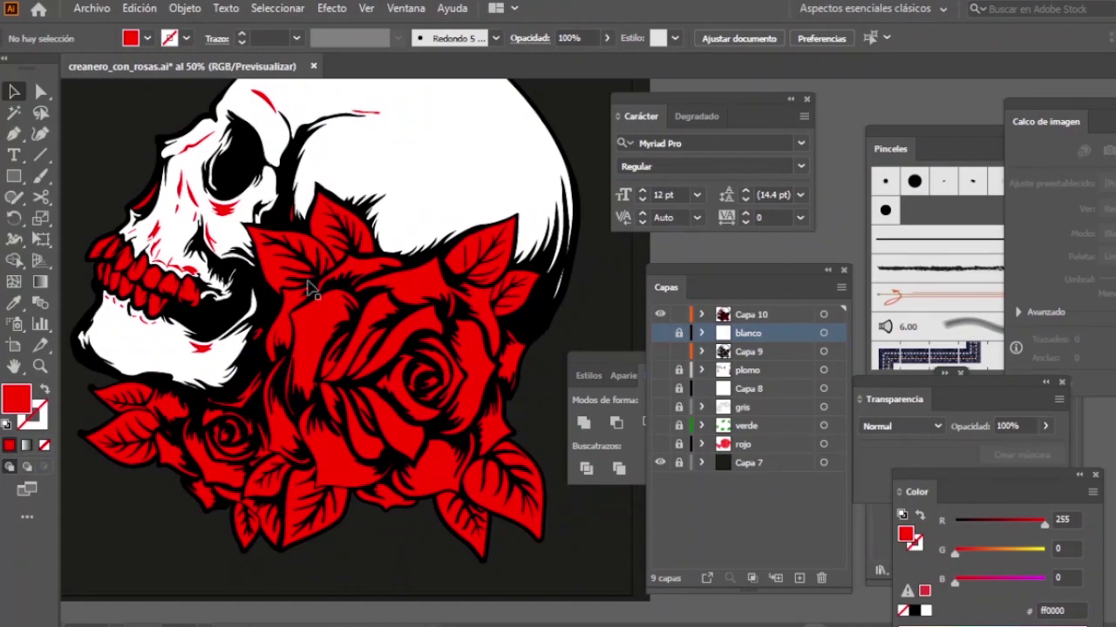
Step: Select the upper-right, top, left and bottom-right red rose leaves, ending on the red leaf path
left_click(504, 254)
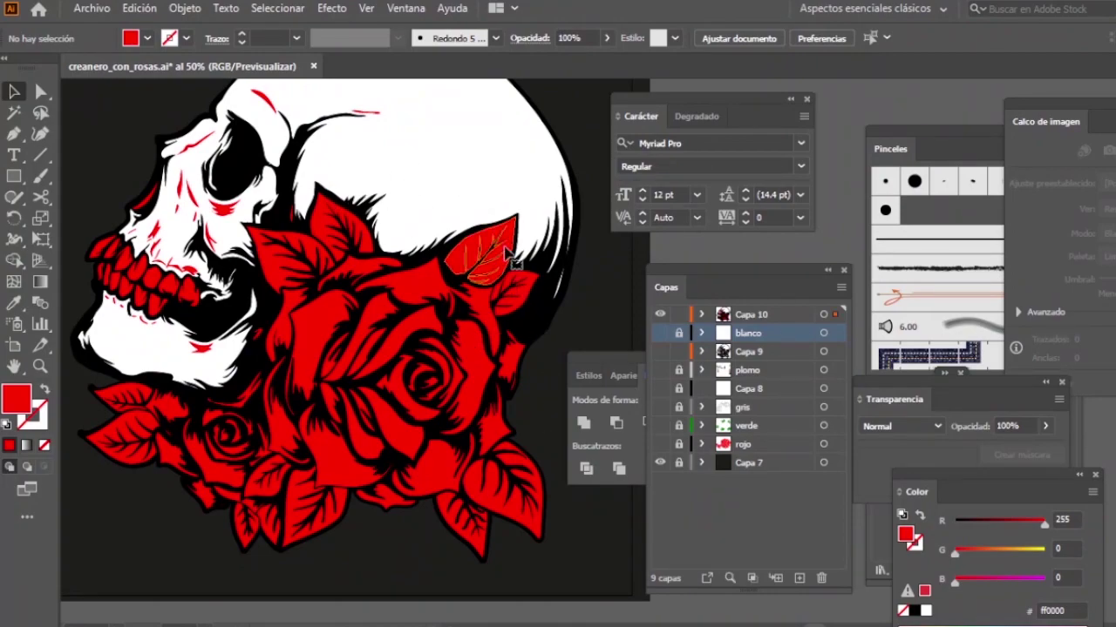
left_click(335, 224, "shift")
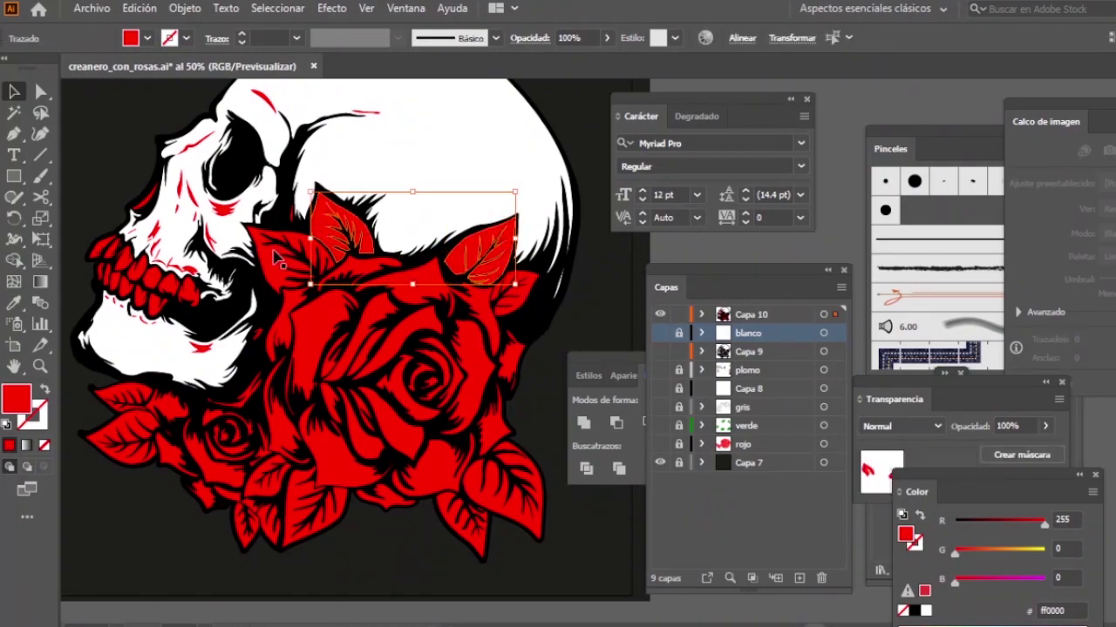
left_click(272, 277, "shift")
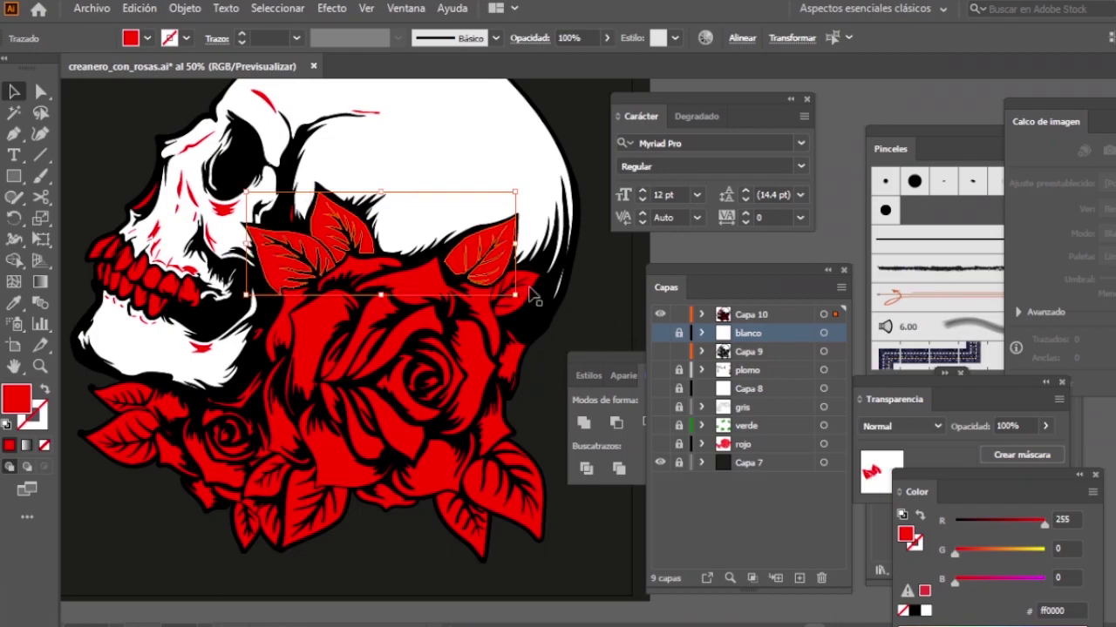
left_click(502, 509, "shift")
key("ctrl+a")
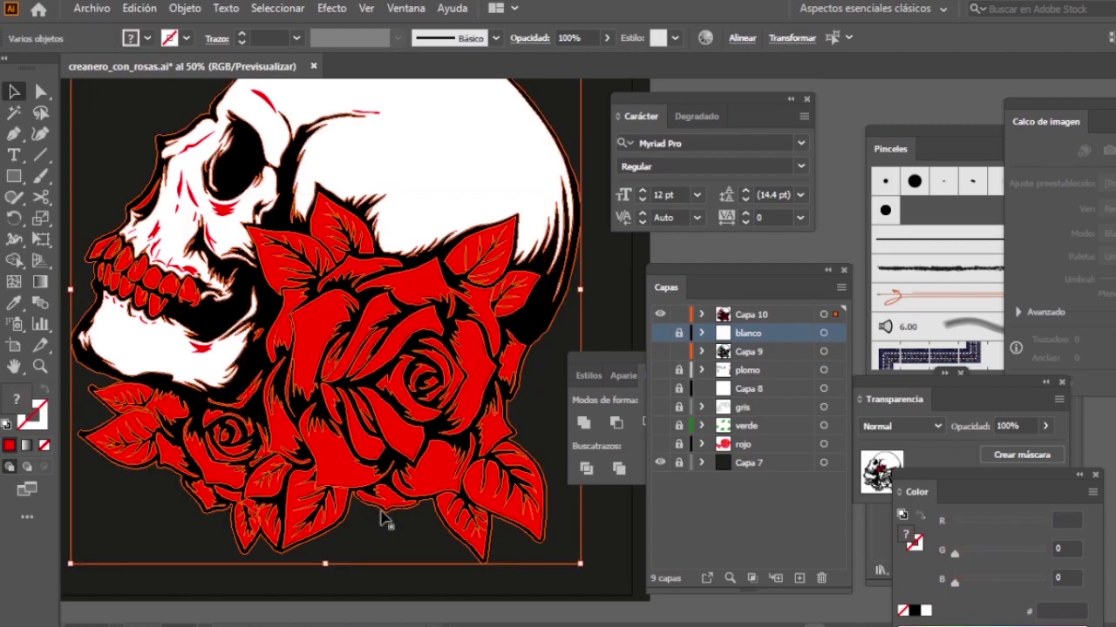
left_click(475, 559)
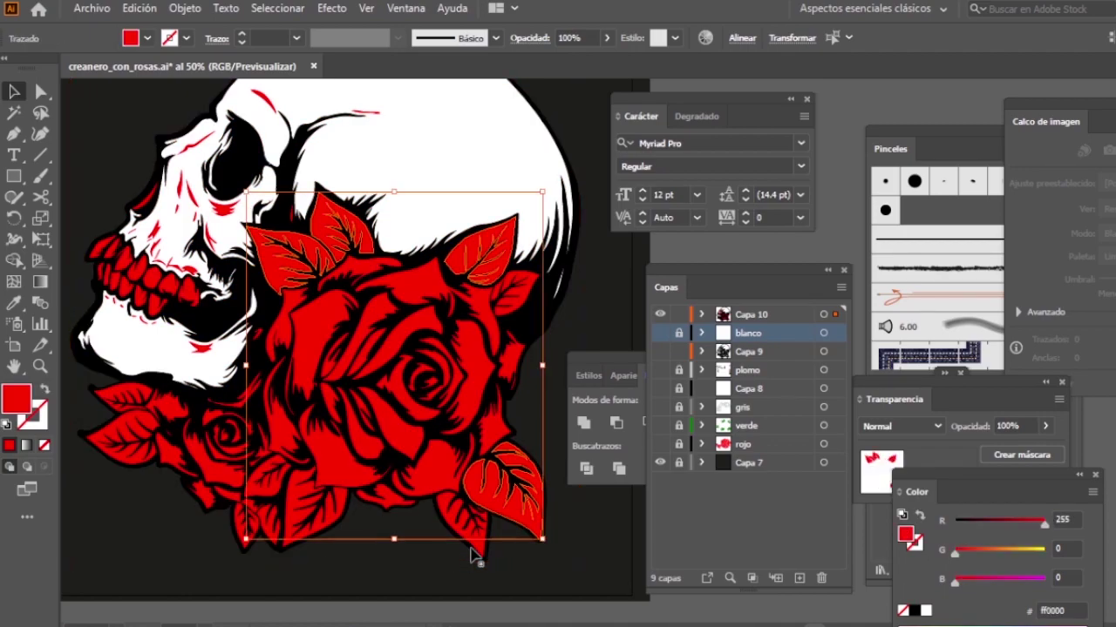
Step: Set the selected leaves' fill to bright green #2cff00 in the colour picker
double_click(17, 401)
left_click(919, 385)
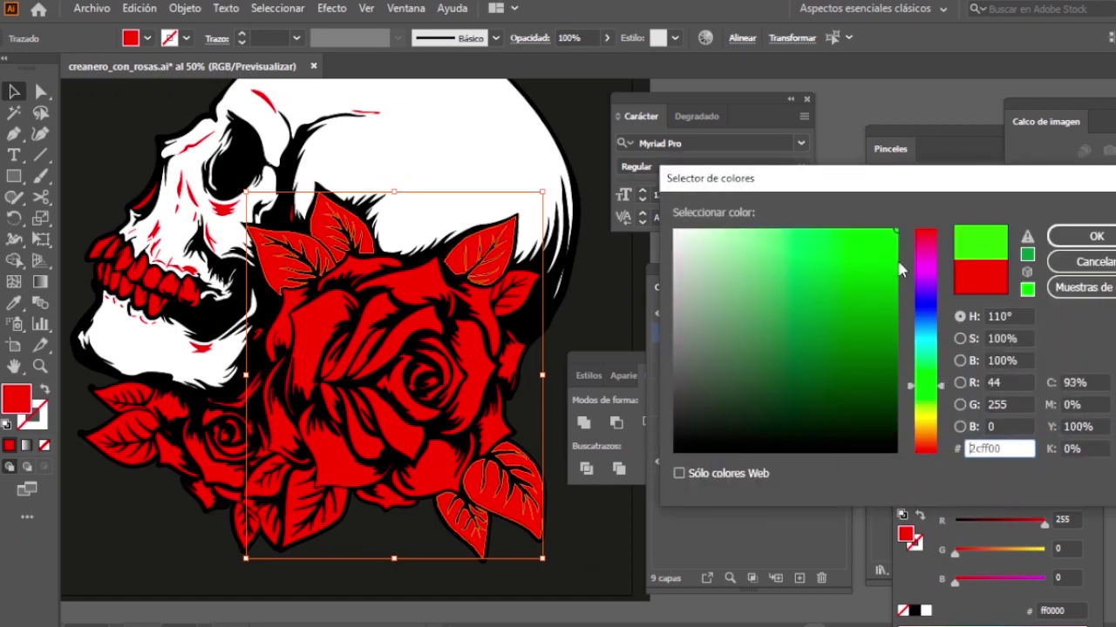
left_click(1096, 237)
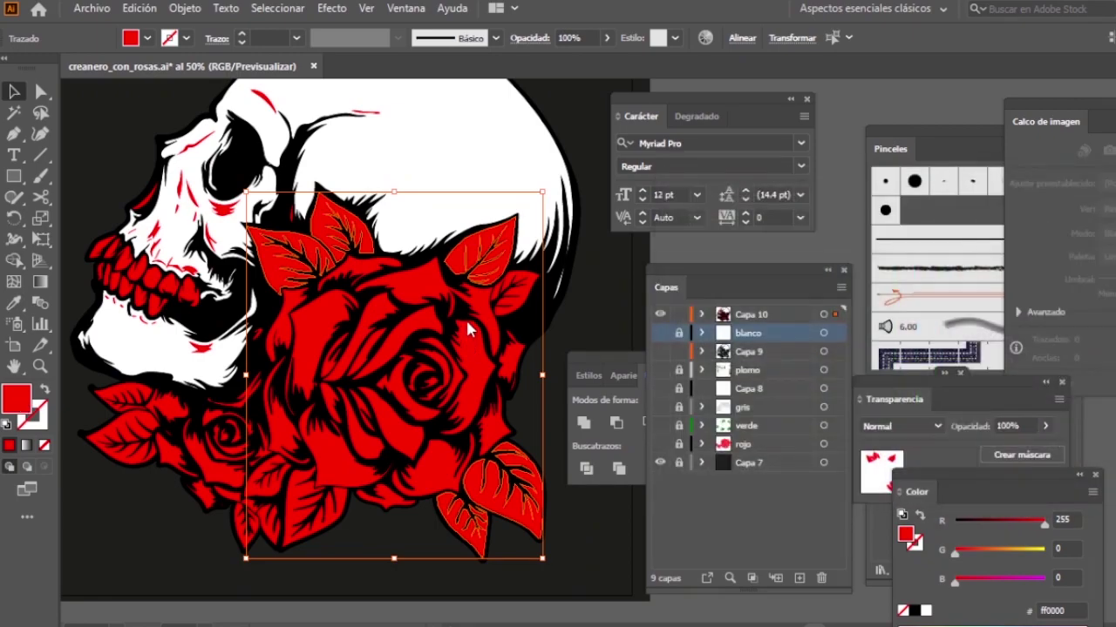
Step: Eyedrop green onto the small right leaf and the bottom-left red leaves
left_click(516, 297)
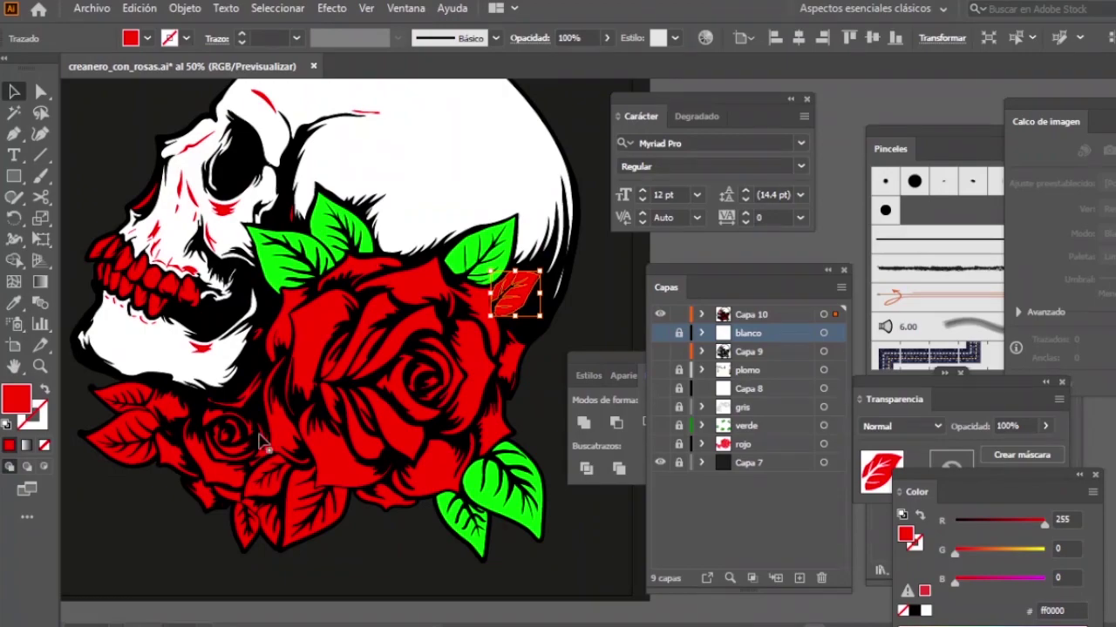
left_click(273, 501, "shift")
left_click(314, 501, "shift")
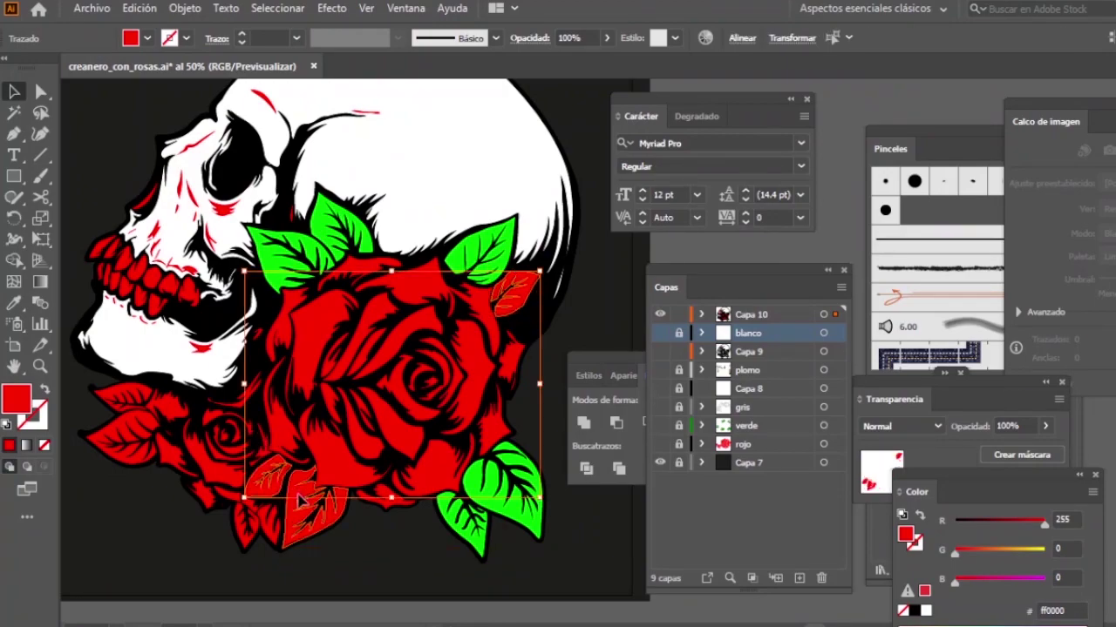
key("i")
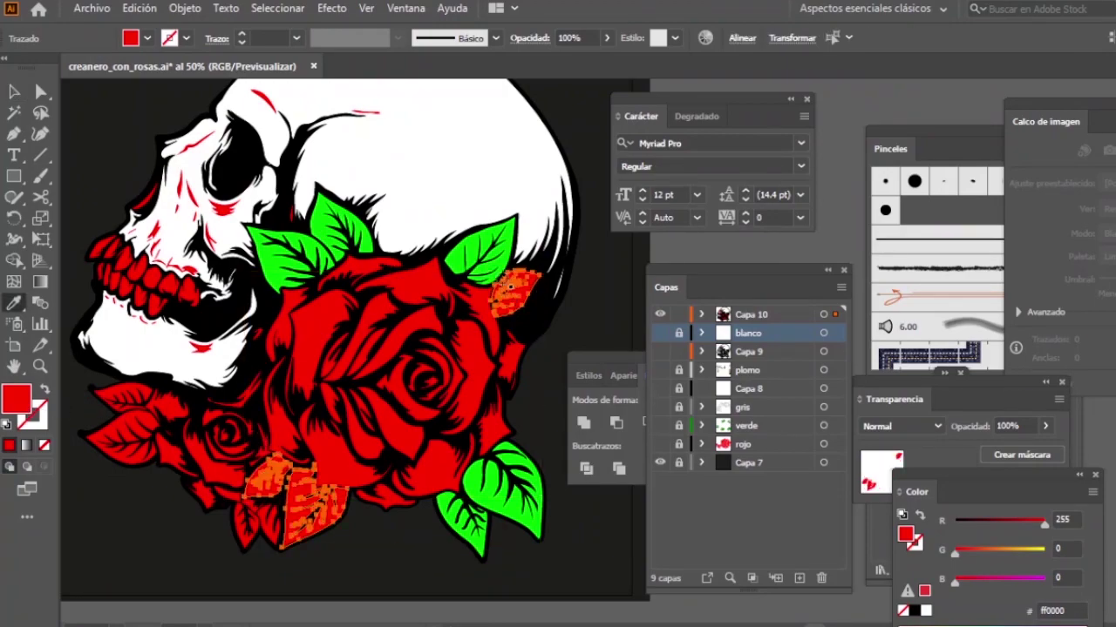
left_click(457, 261)
key("v")
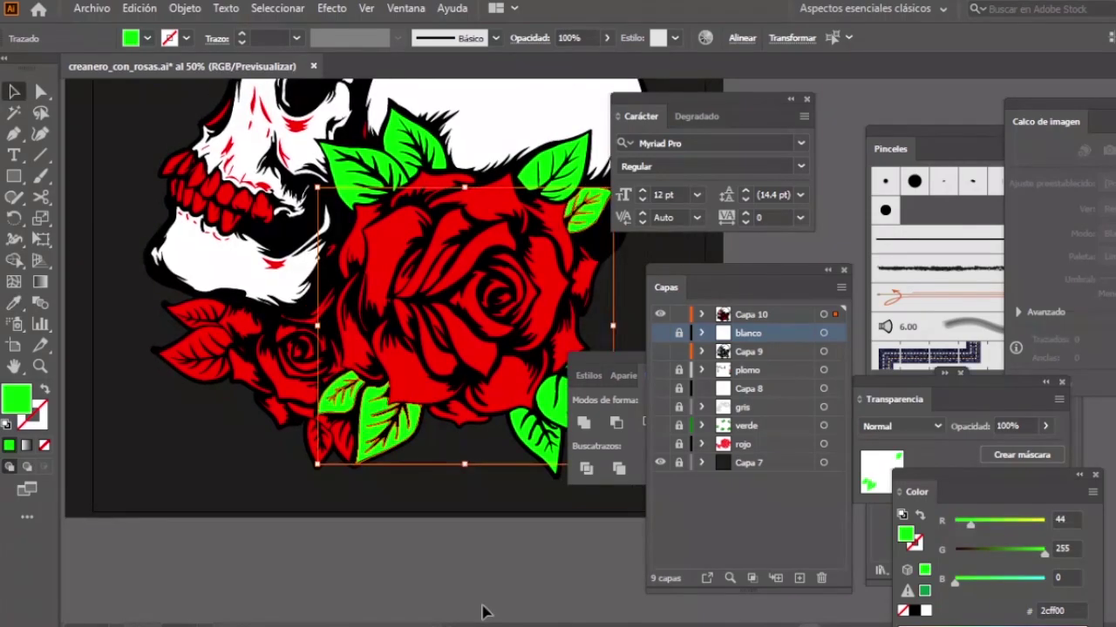
Step: Eyedrop green onto the remaining bottom, large left and upper-left red leaves
left_click(281, 473)
left_click(320, 462)
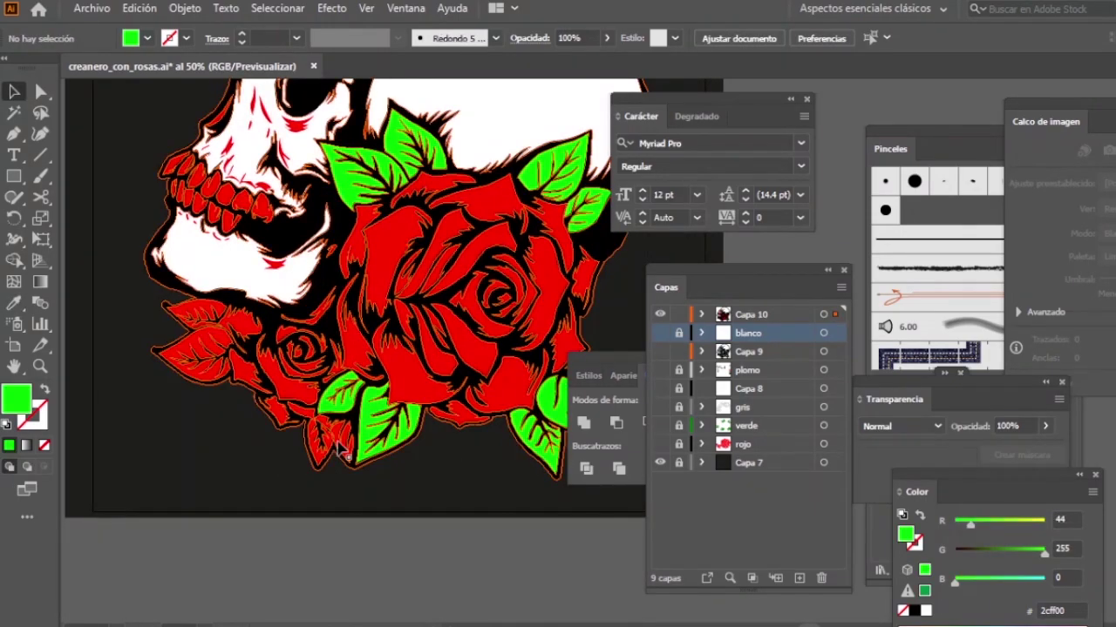
left_click(324, 440)
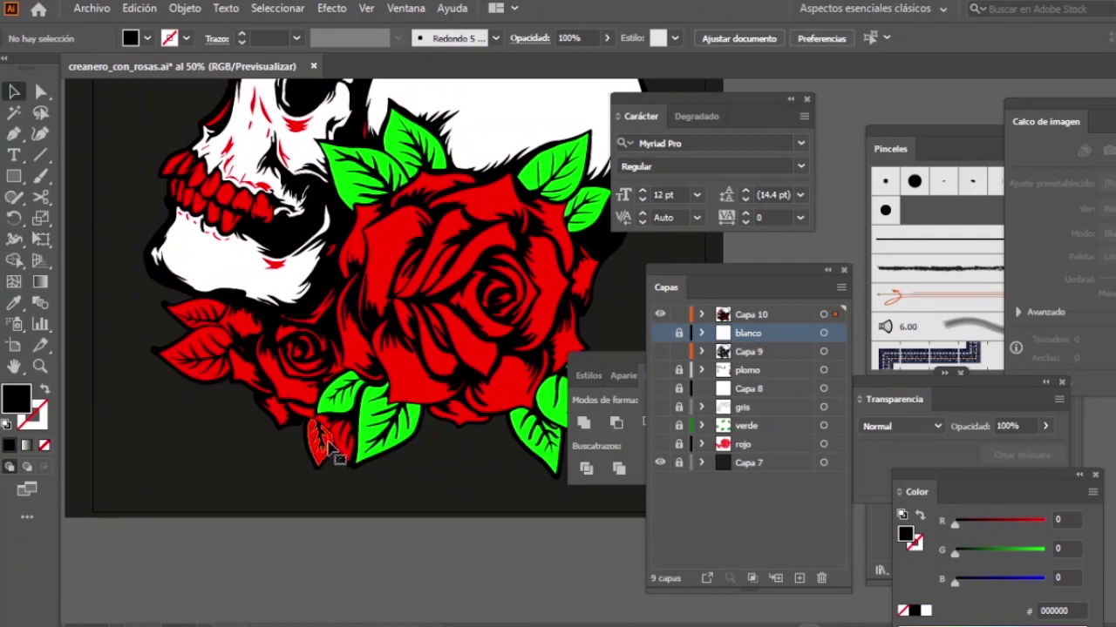
left_click(321, 453)
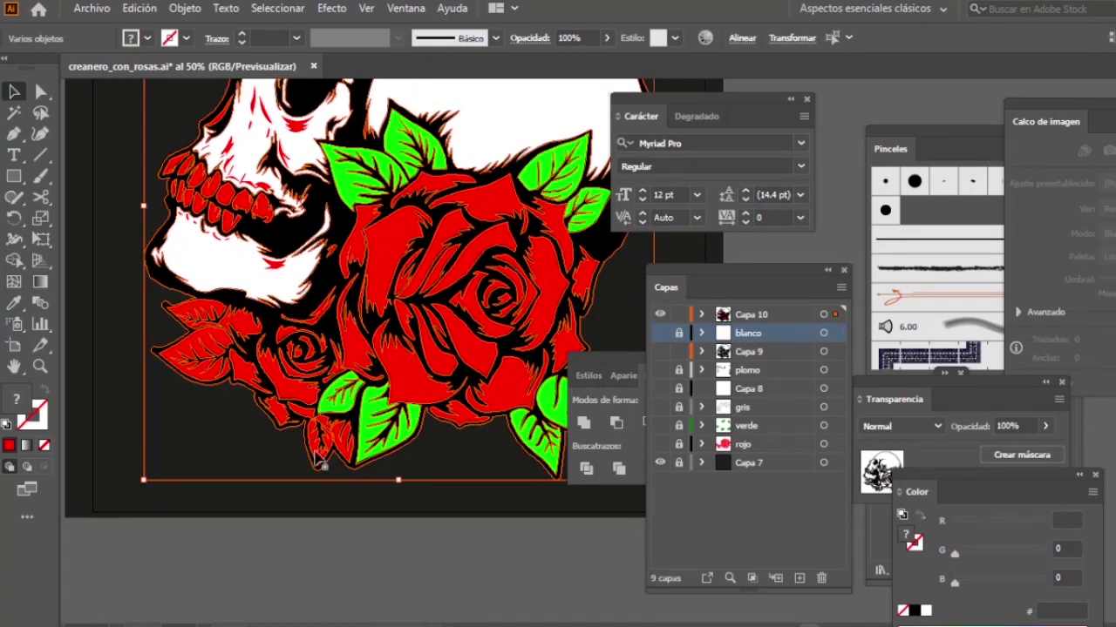
left_click(381, 548)
left_click(323, 443)
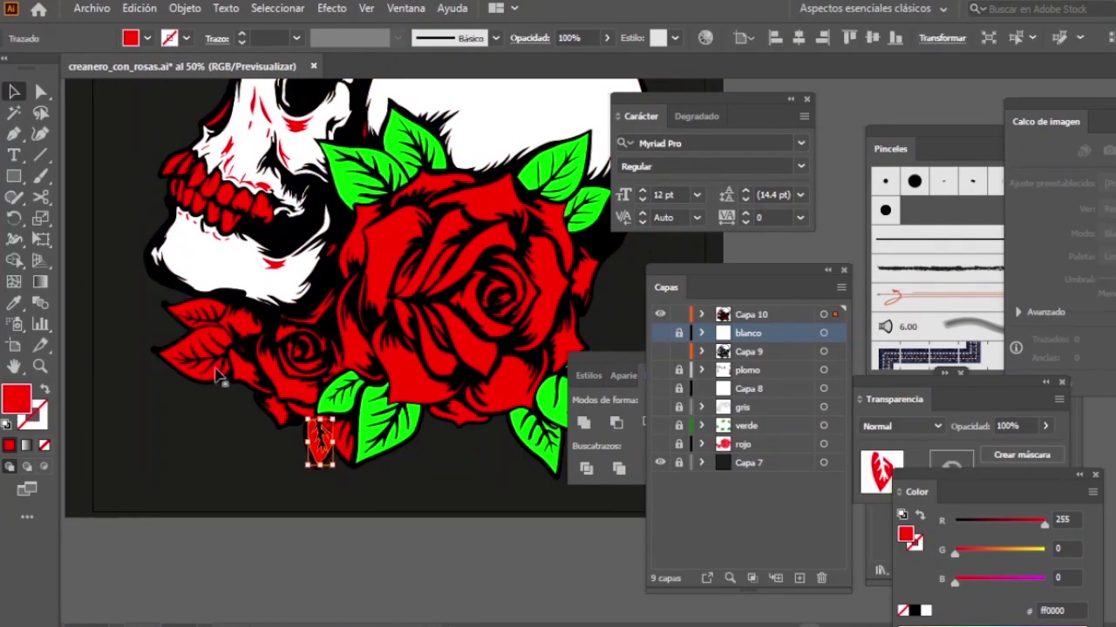
left_click(196, 349, "shift")
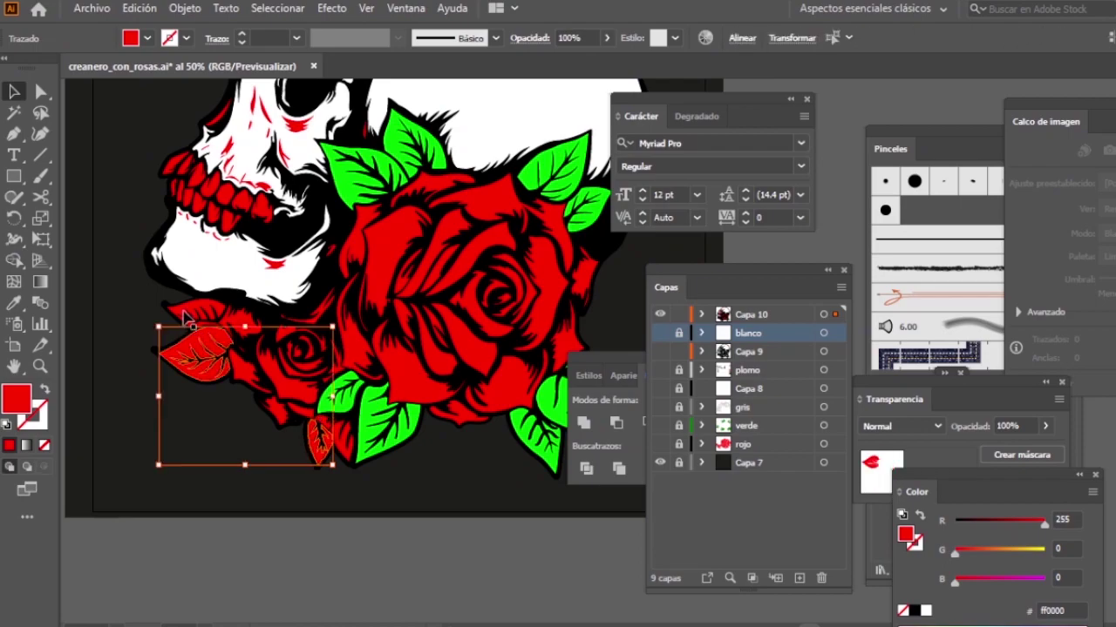
left_click(184, 319, "shift")
left_click(344, 451, "shift")
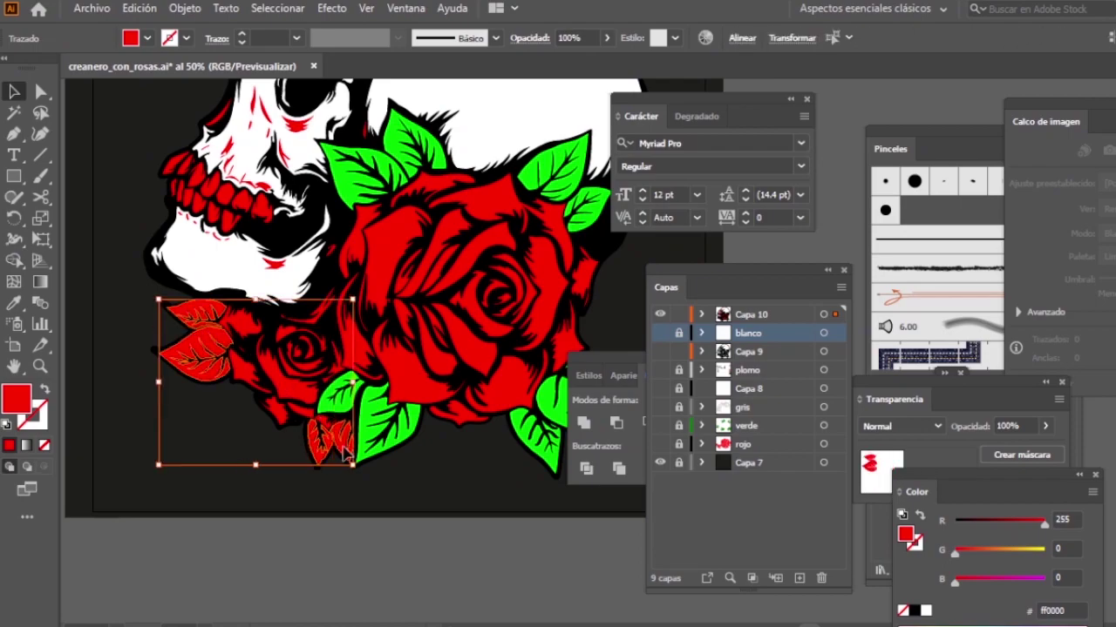
key("i")
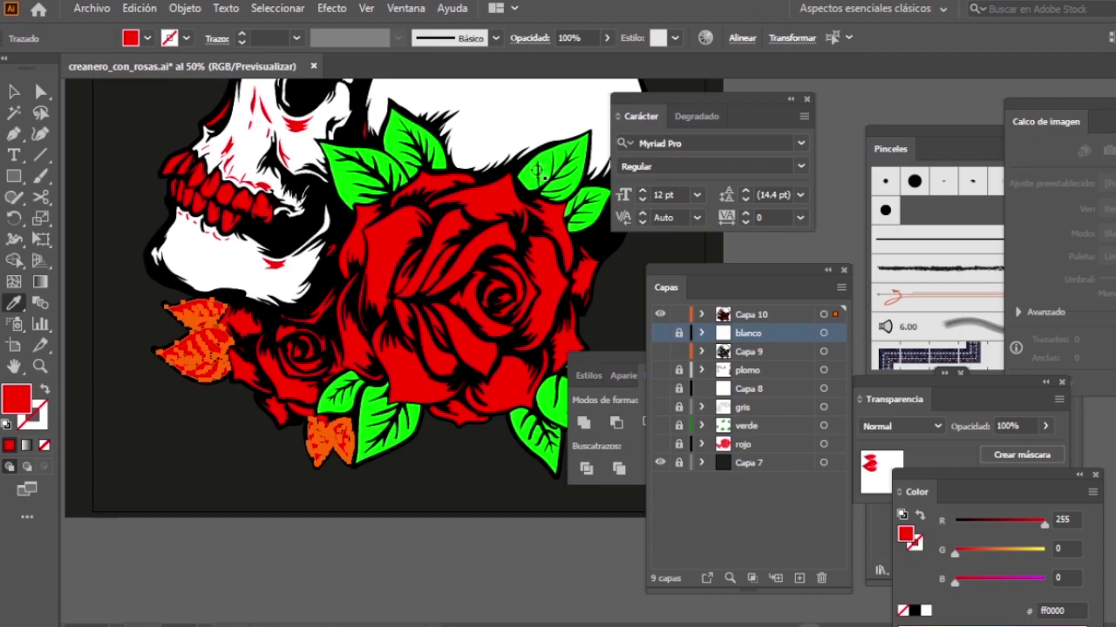
left_click(530, 180)
key("v")
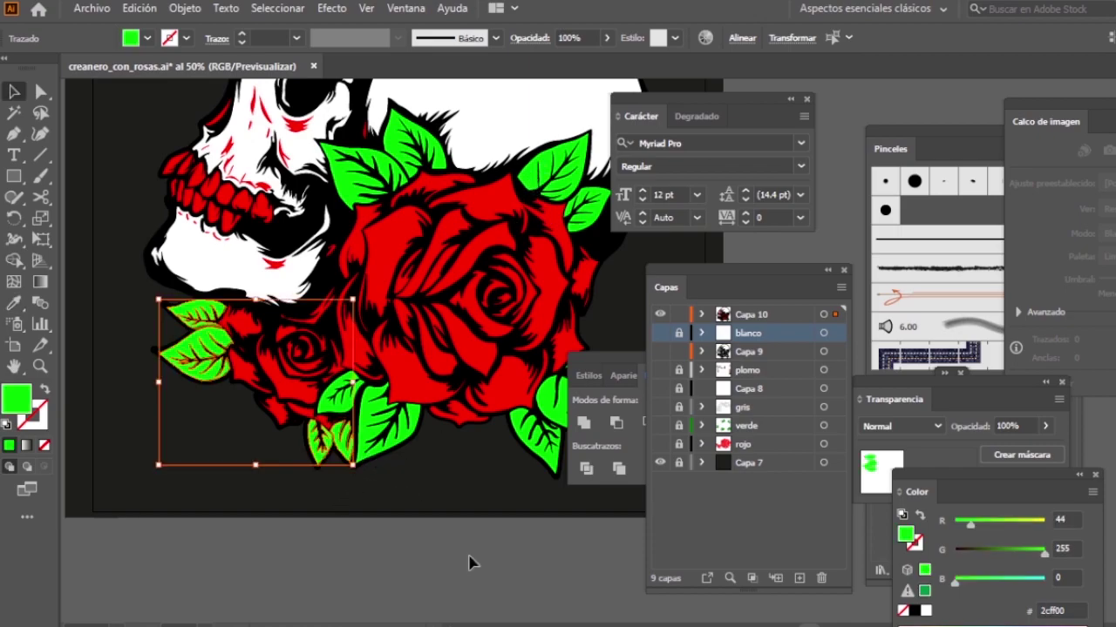
left_click(474, 563)
Step: Zoom out to show the whole artboard
scroll(392, 277, "up", 2)
key("z")
left_click(547, 386, "alt")
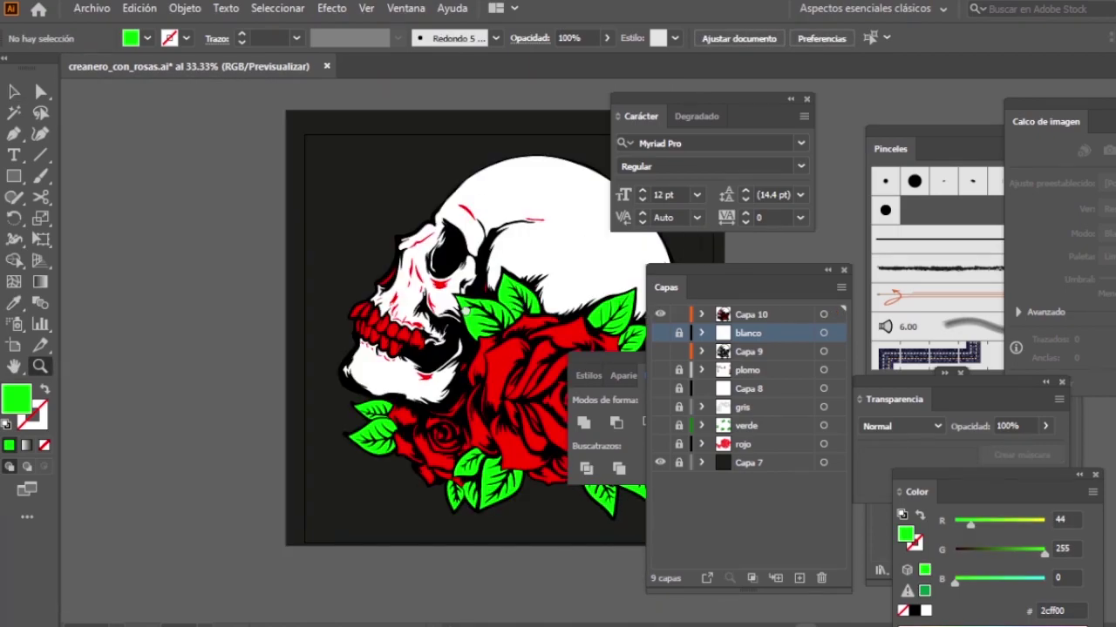
scroll(498, 375, "right", 1)
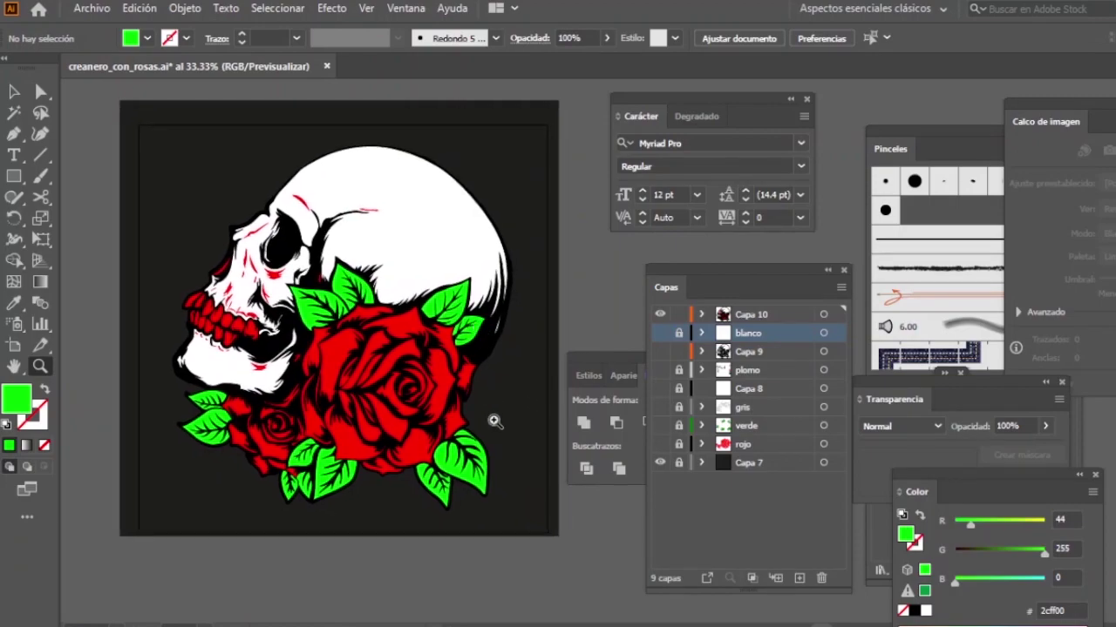
Step: Select every green leaf with Select > Same > Fill Color
key("v")
left_click(410, 331)
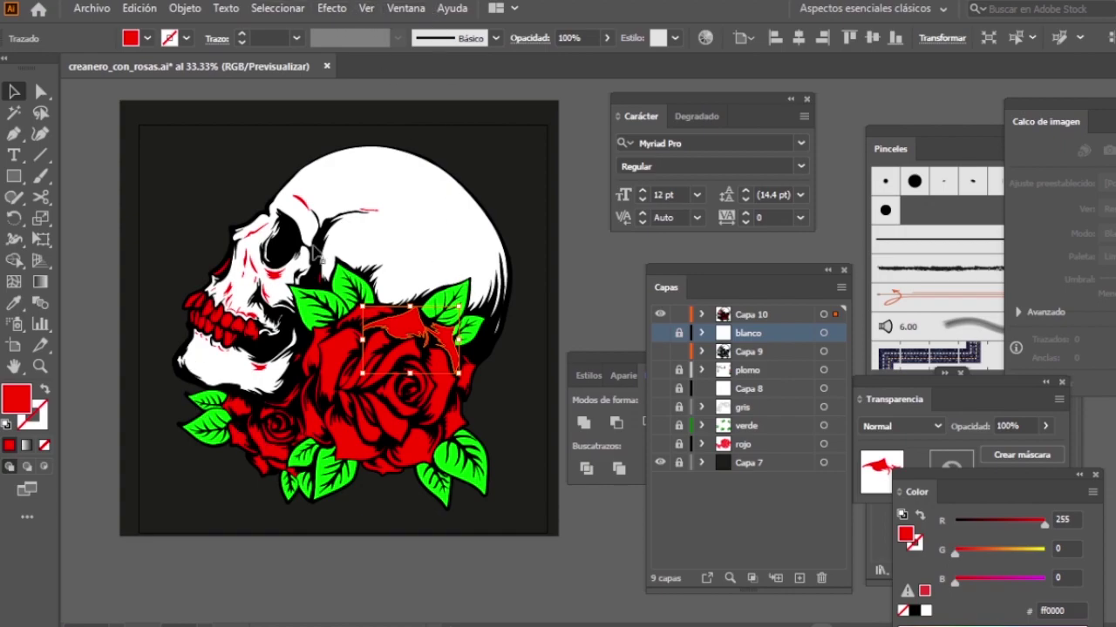
left_click(353, 342)
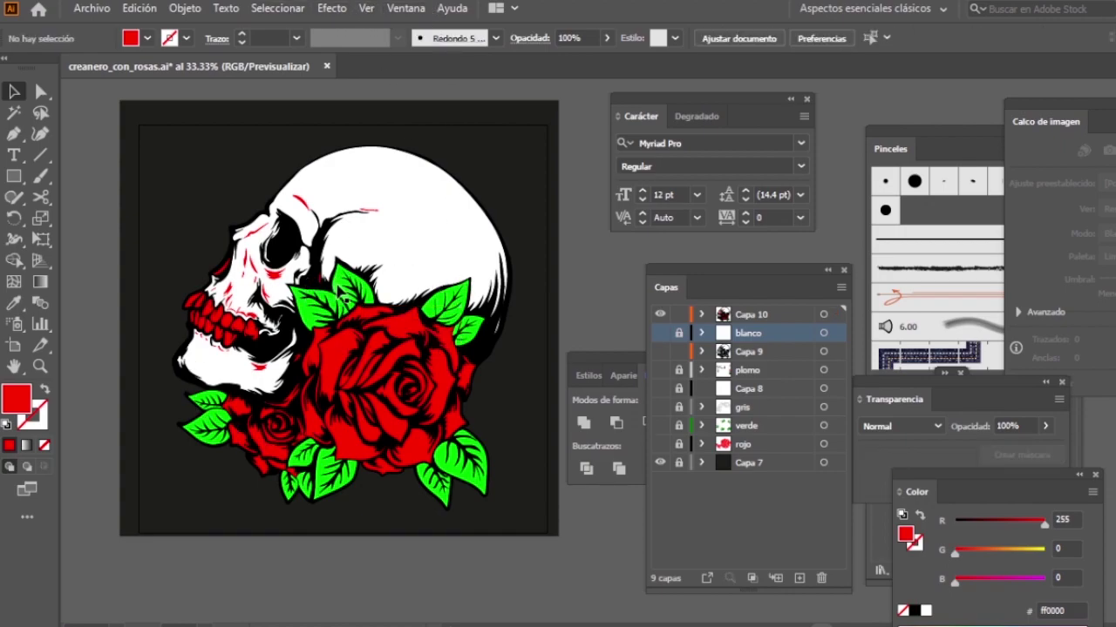
left_click(351, 290)
left_click(293, 9)
mouse_move(292, 176)
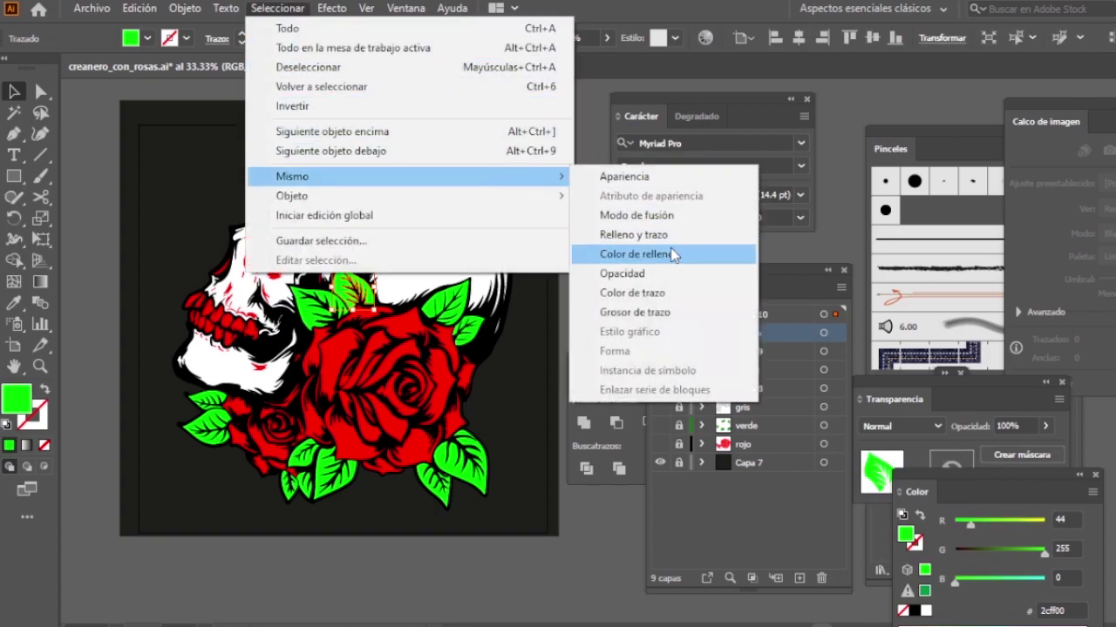
left_click(670, 254)
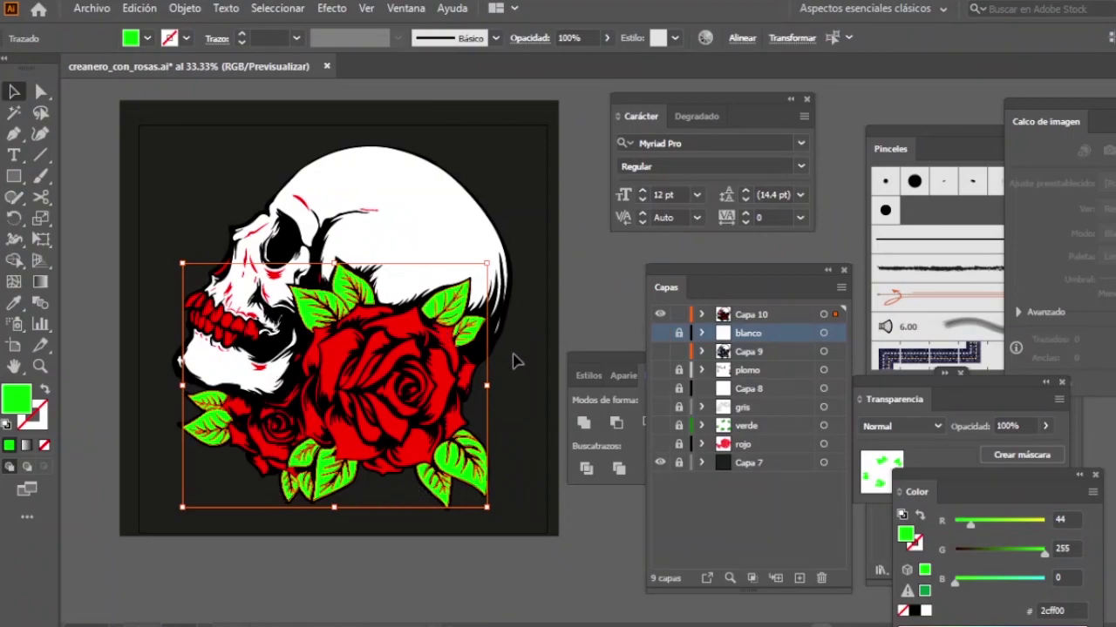
Step: Remove the selected green leaves from the Capa 10 layer
left_click(778, 316)
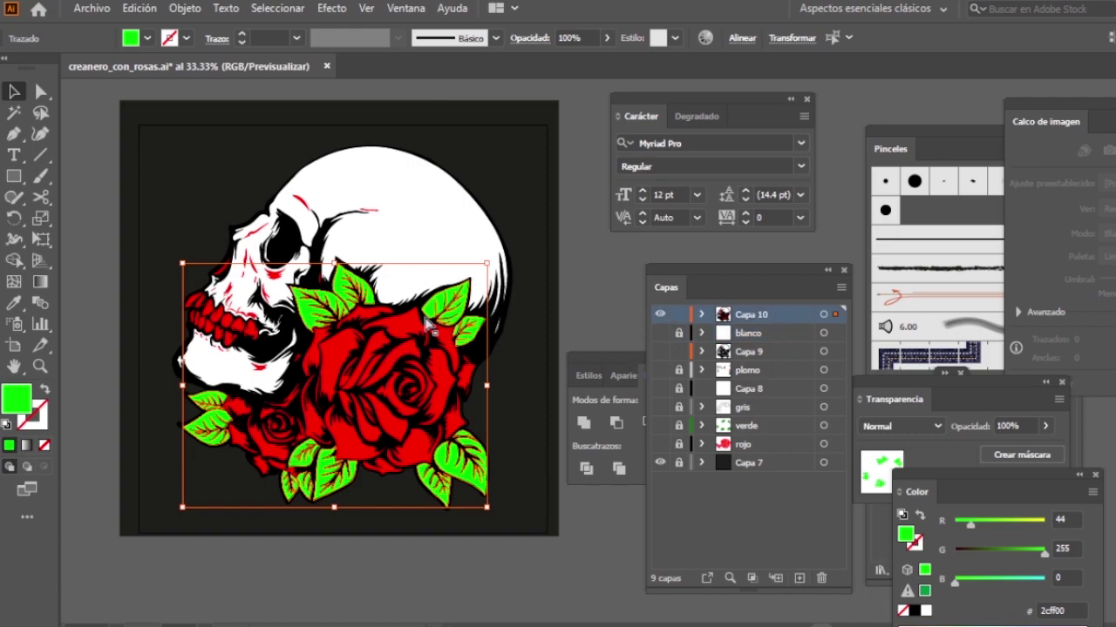
key("ctrl+f")
key("ctrl+z")
key("ctrl+shift+z")
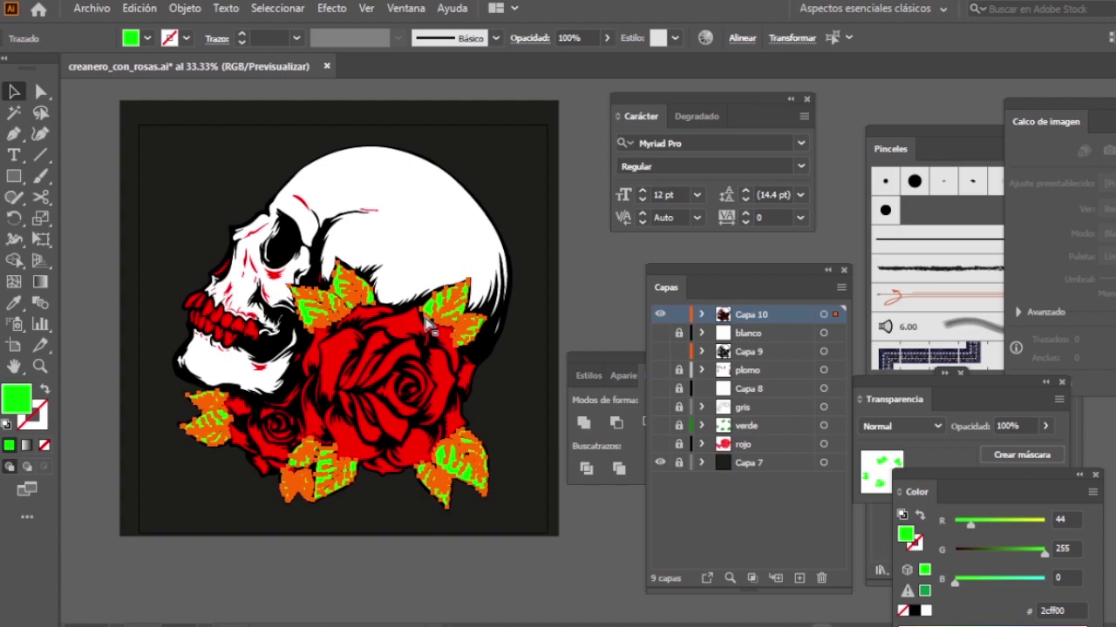
key("Delete")
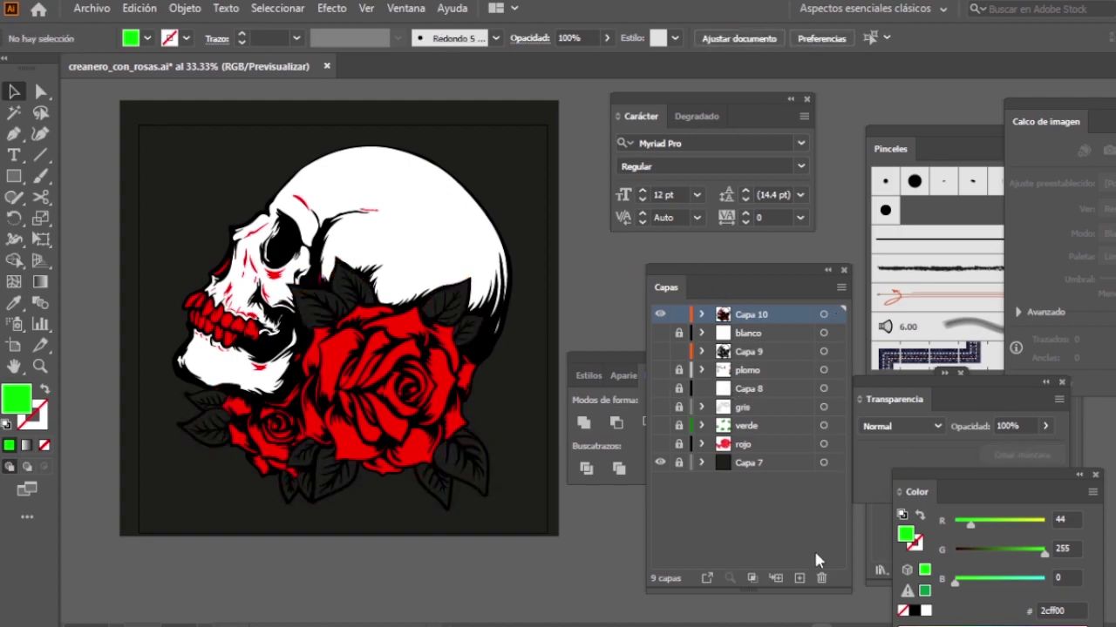
Step: Create a new layer named VERDE and paste the leaves in place on it
left_click(799, 577)
double_click(751, 315)
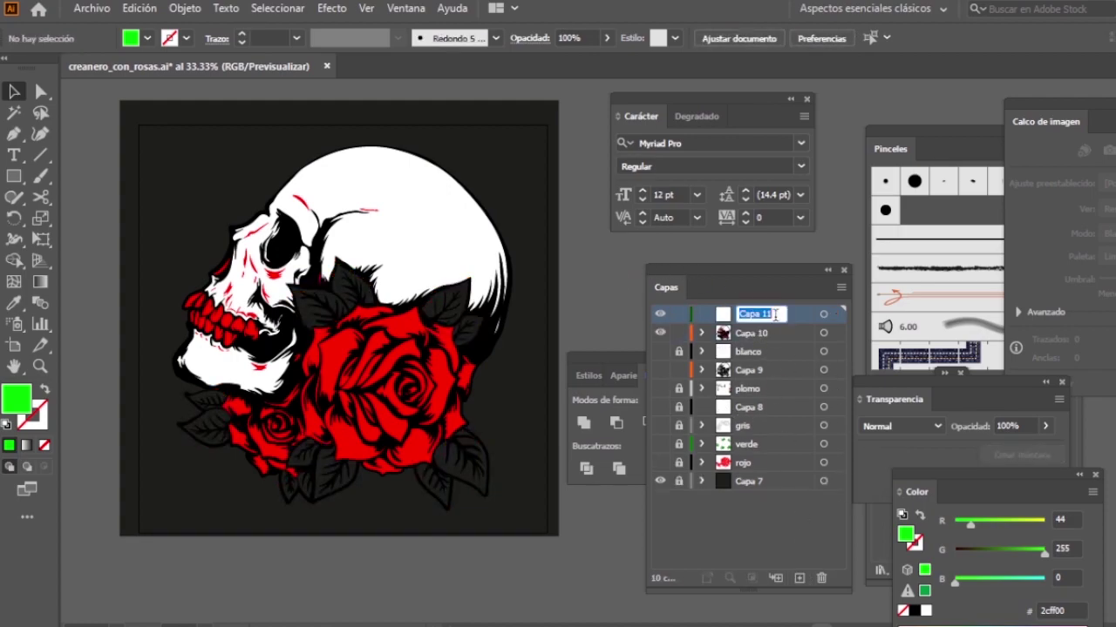
type("VERDE")
left_click(765, 333)
key("ctrl+f")
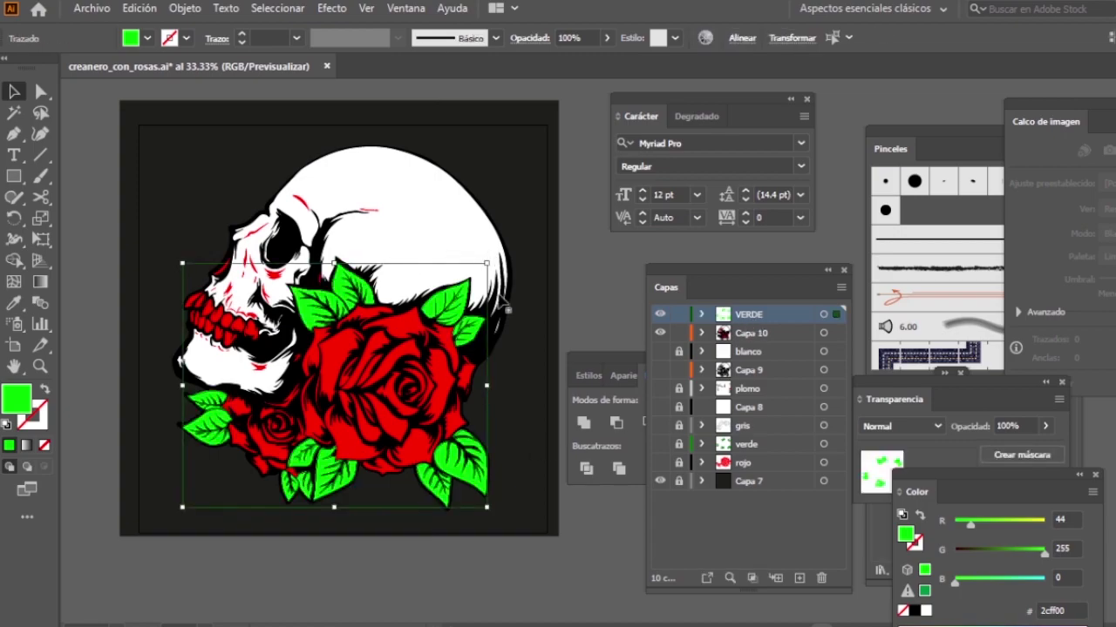
Step: Hide the Capa 10 and VERDE layers, leaving only the dark background visible
left_click(536, 573)
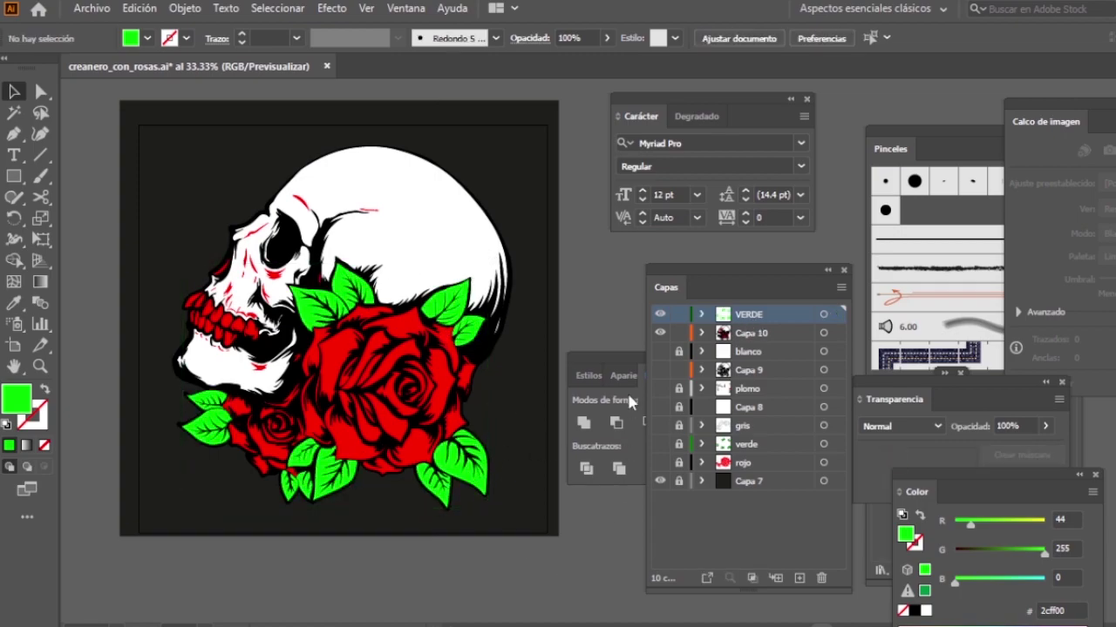
left_click(661, 332)
left_click(661, 315)
Step: Show only the VERDE leaves and zoom and pan around to inspect the leaf groups
left_click(660, 332)
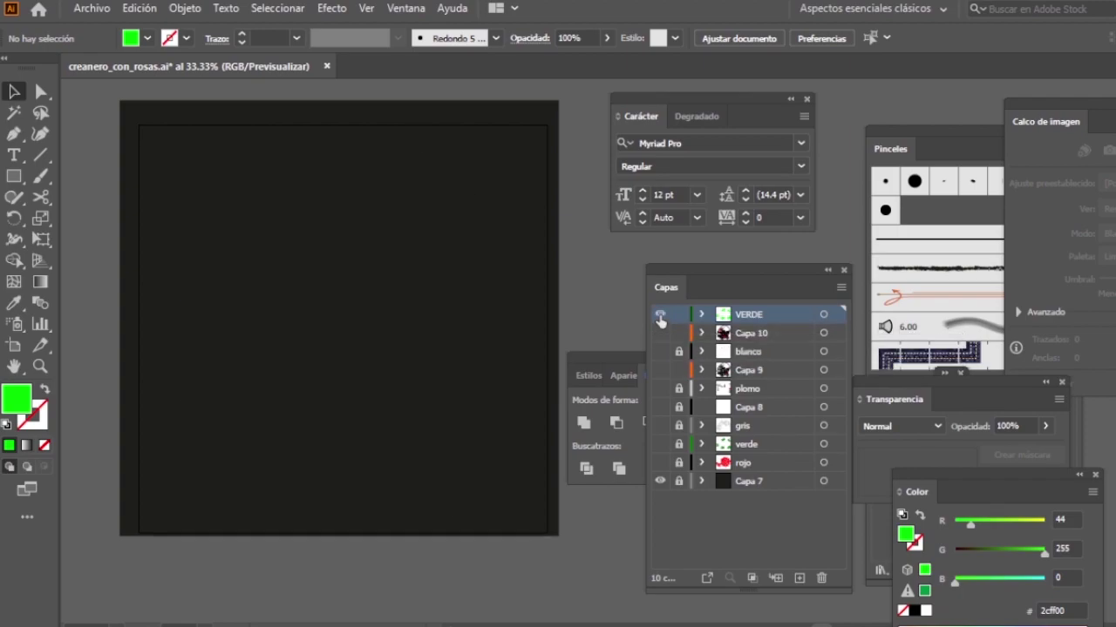
key("z")
left_click_drag(359, 267, 560, 421)
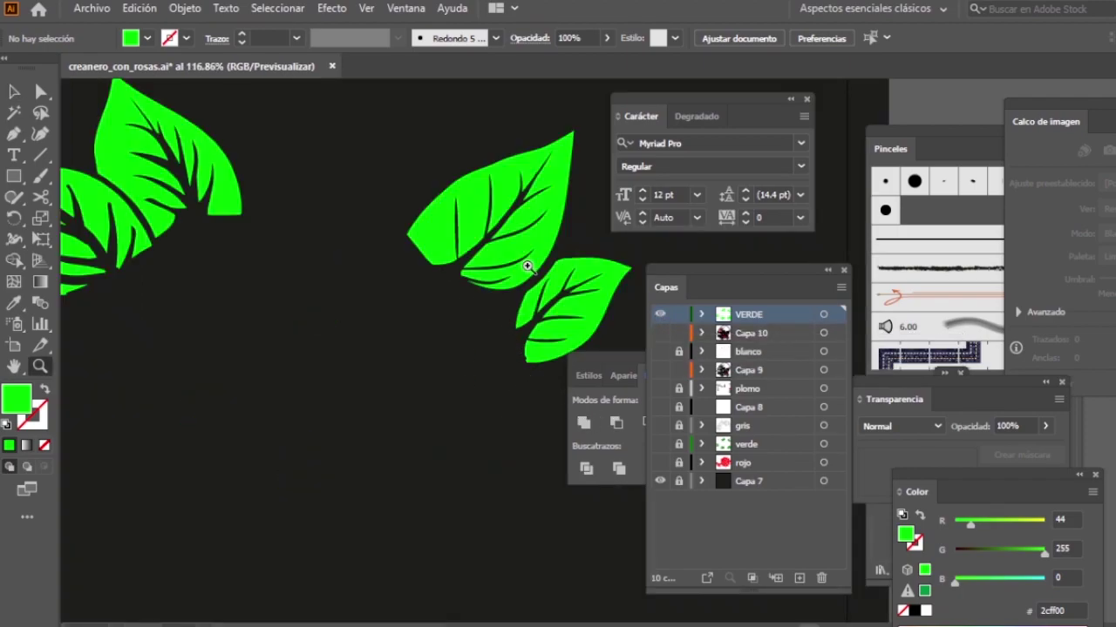
left_click(528, 267, "alt")
scroll(439, 262, "down", 3)
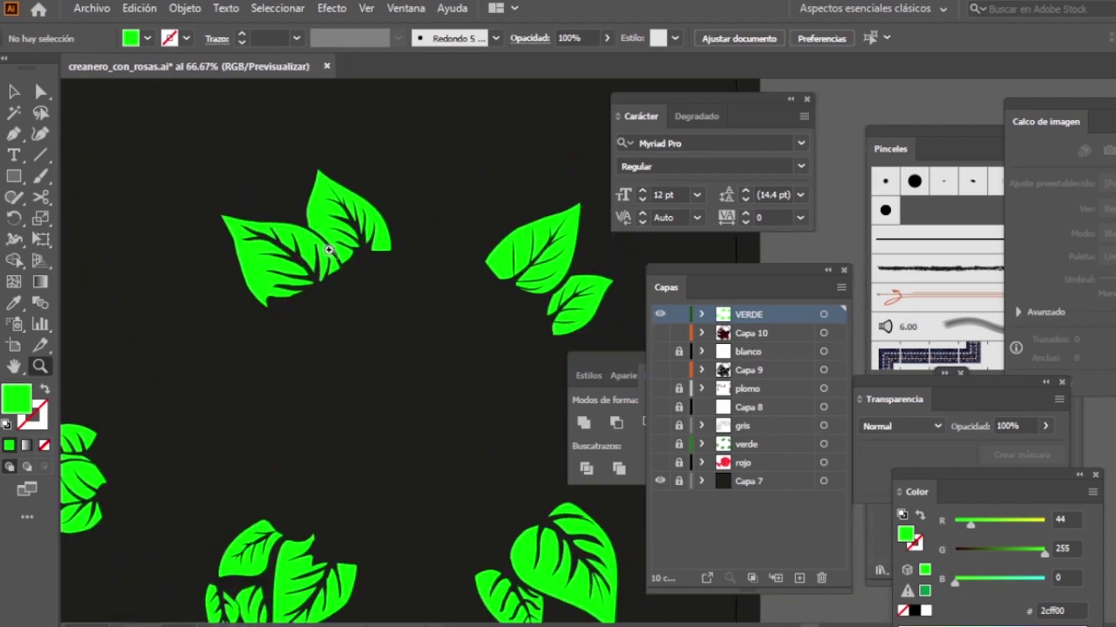
scroll(323, 250, "down", 2)
scroll(363, 403, "left", 3)
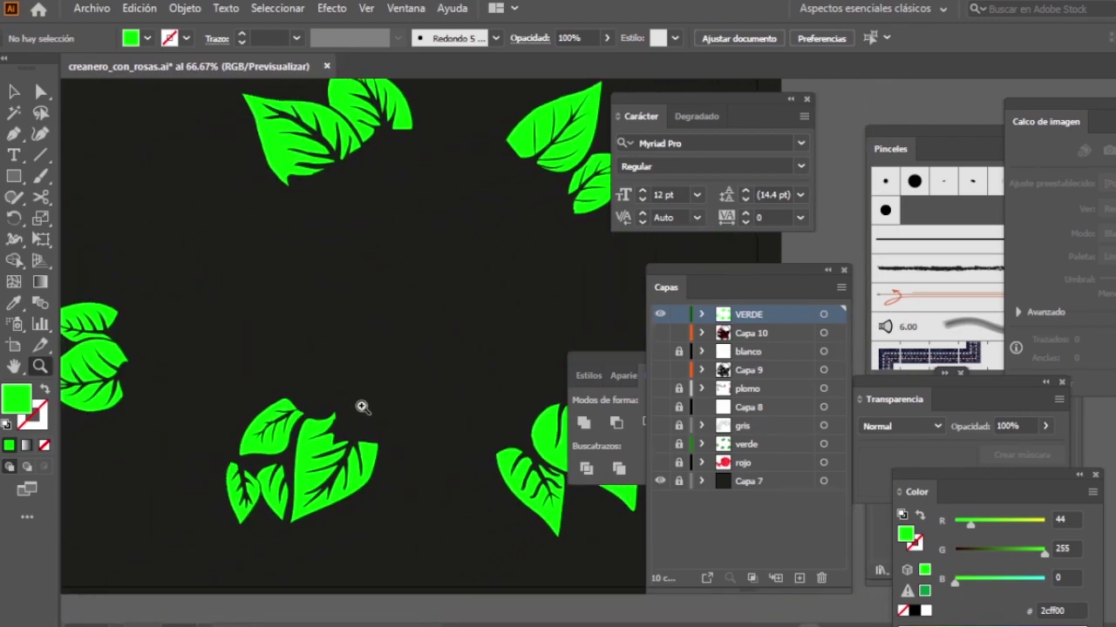
scroll(342, 394, "left", 4)
left_click(315, 417)
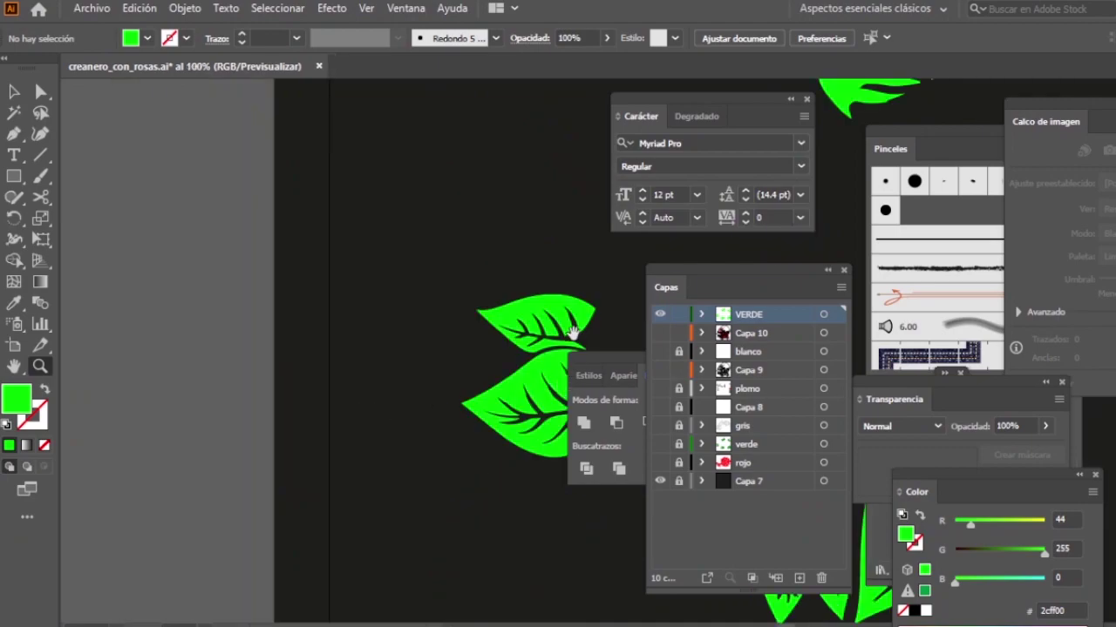
scroll(506, 357, "right", 5)
scroll(439, 386, "up", 1)
scroll(438, 386, "up", 1)
scroll(473, 394, "down", 3)
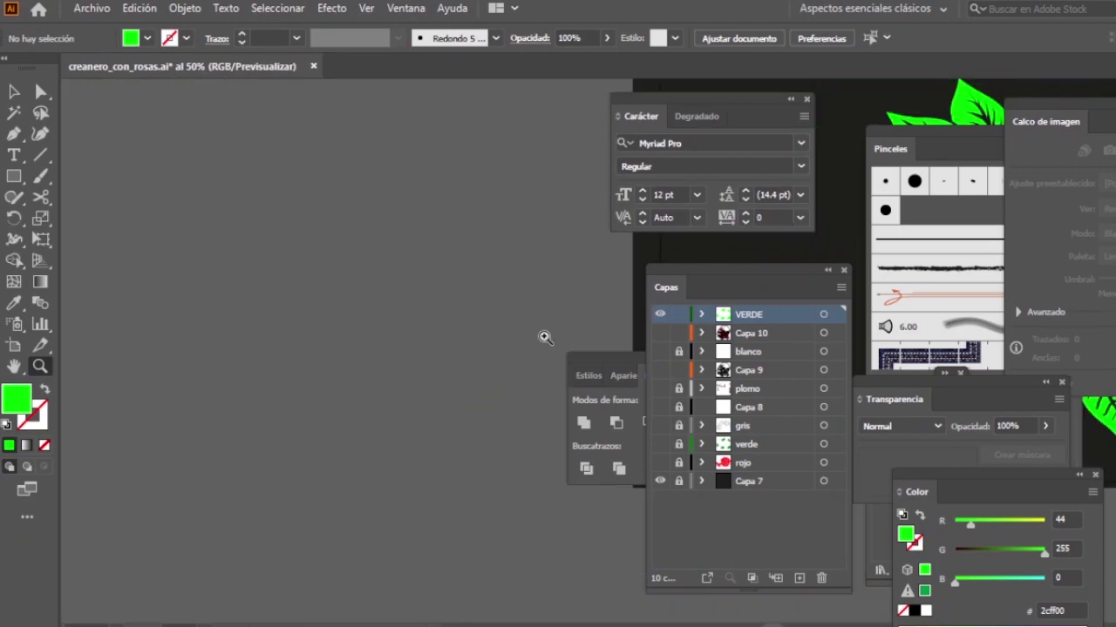
scroll(392, 445, "right", 4)
scroll(488, 366, "right", 1)
scroll(488, 366, "up", 1)
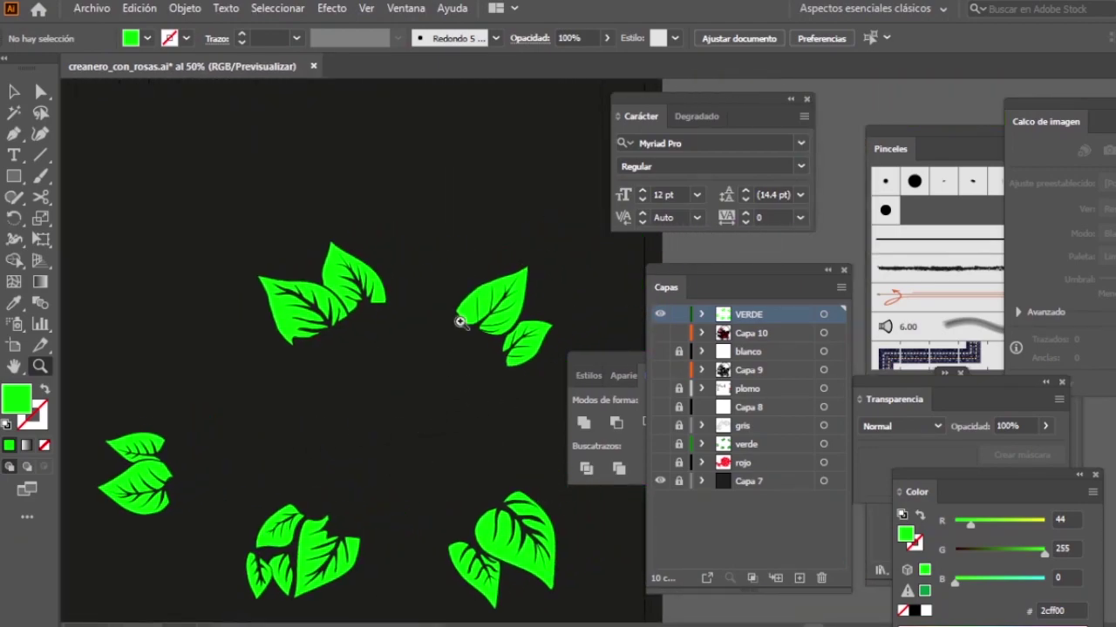
scroll(523, 314, "up", 1)
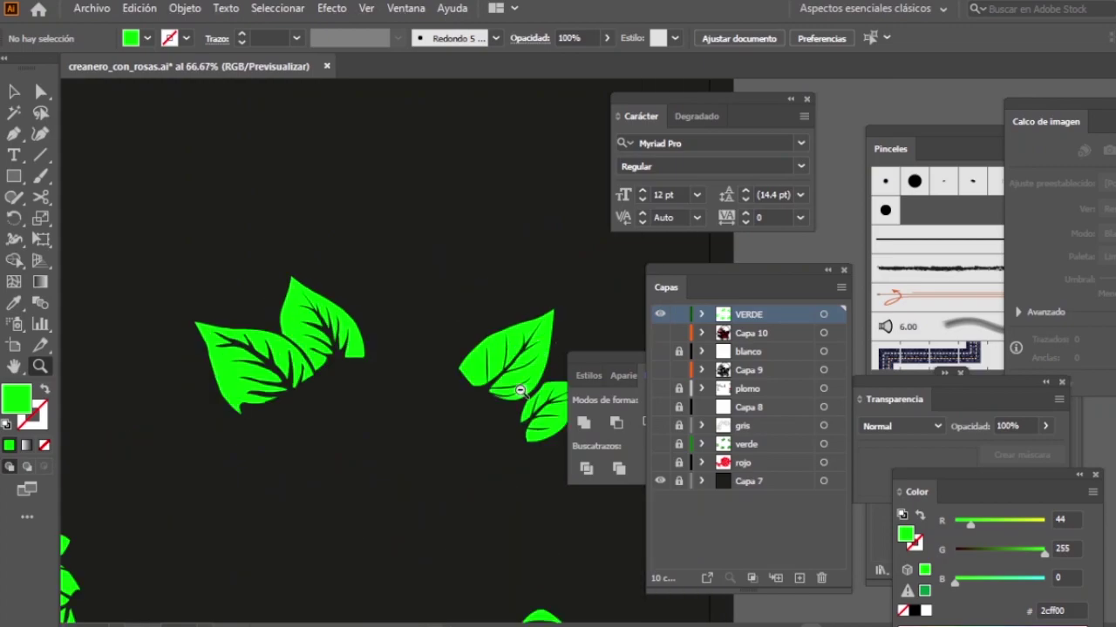
scroll(481, 411, "down", 1)
scroll(481, 411, "right", 3)
scroll(461, 424, "down", 1)
scroll(410, 431, "right", 3)
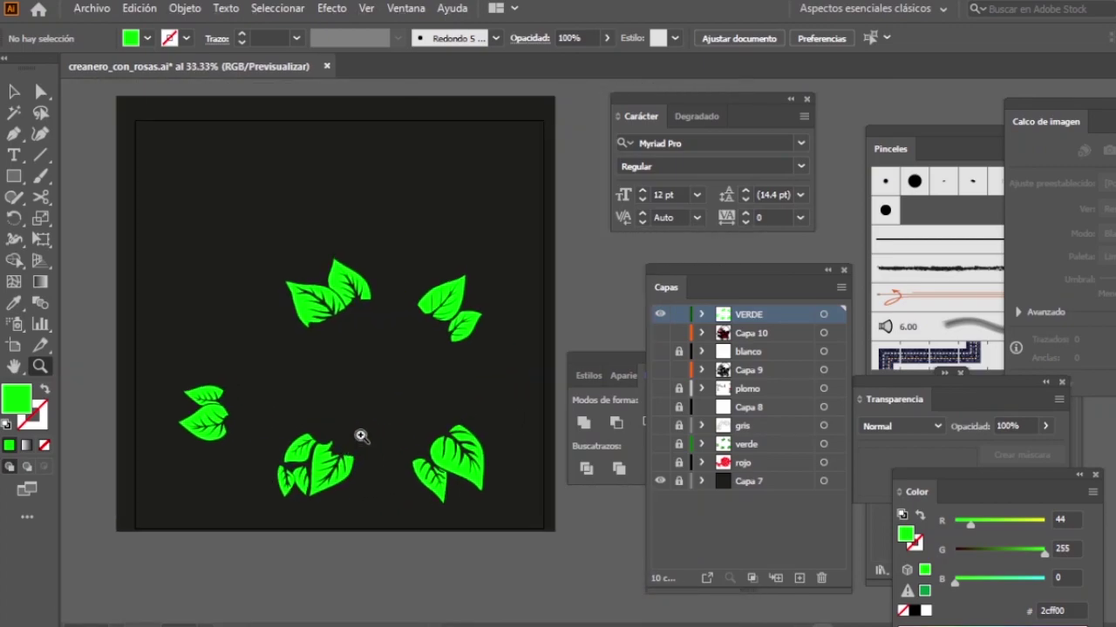
scroll(462, 449, "up", 1)
scroll(510, 386, "right", 3)
scroll(511, 386, "up", 1)
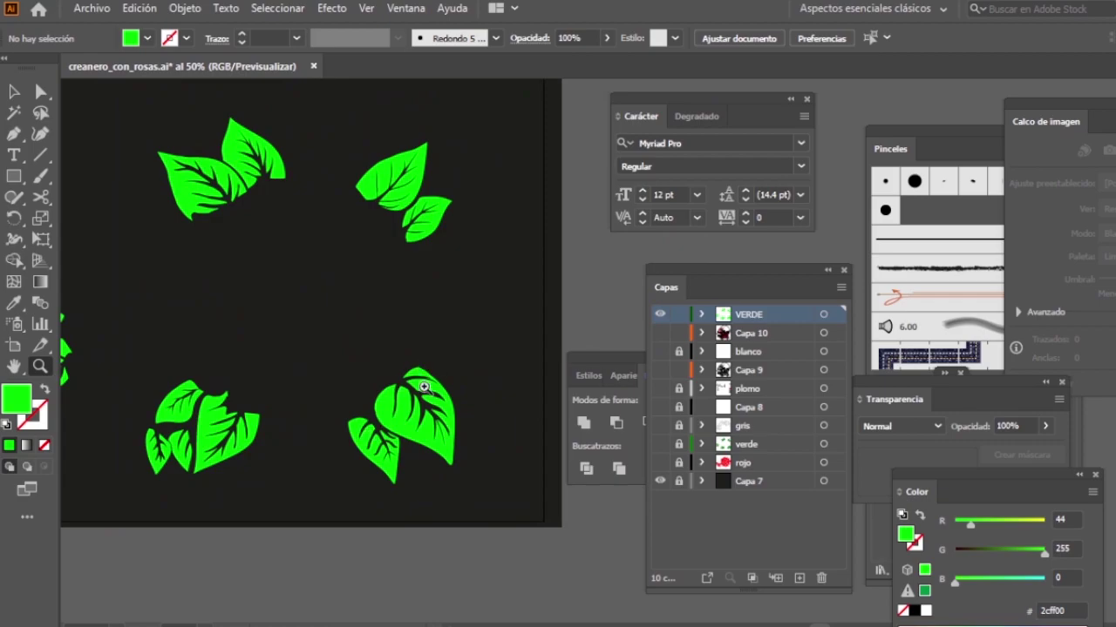
scroll(479, 340, "up", 1)
scroll(503, 361, "down", 1)
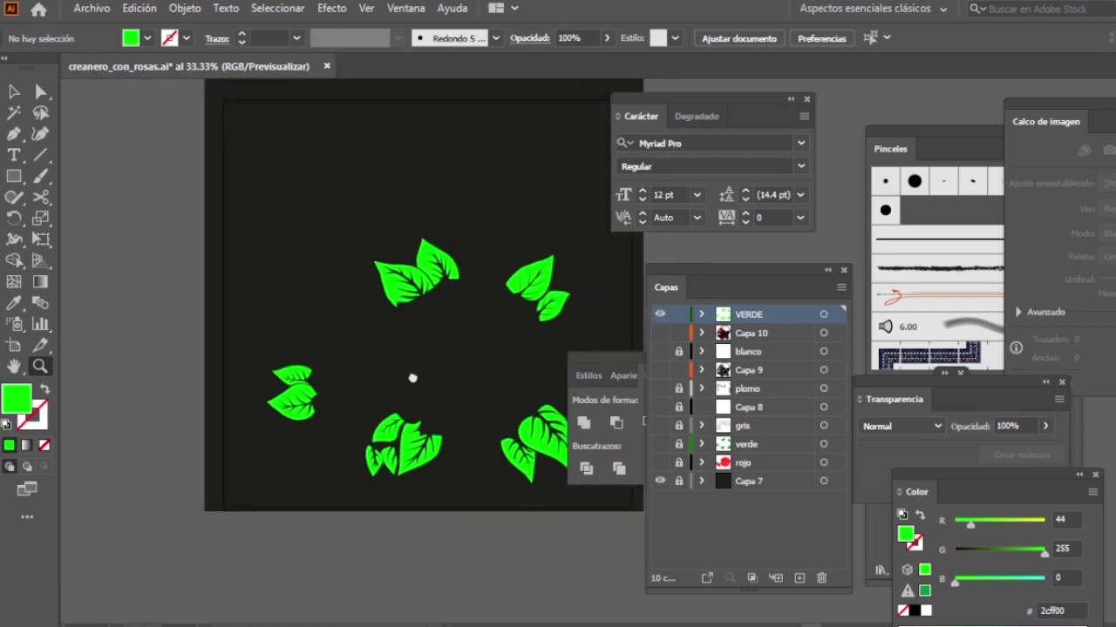
scroll(503, 358, "right", 3)
Step: Zoom closely on a top-left leaf, then recentre on the leaf clusters
key("v")
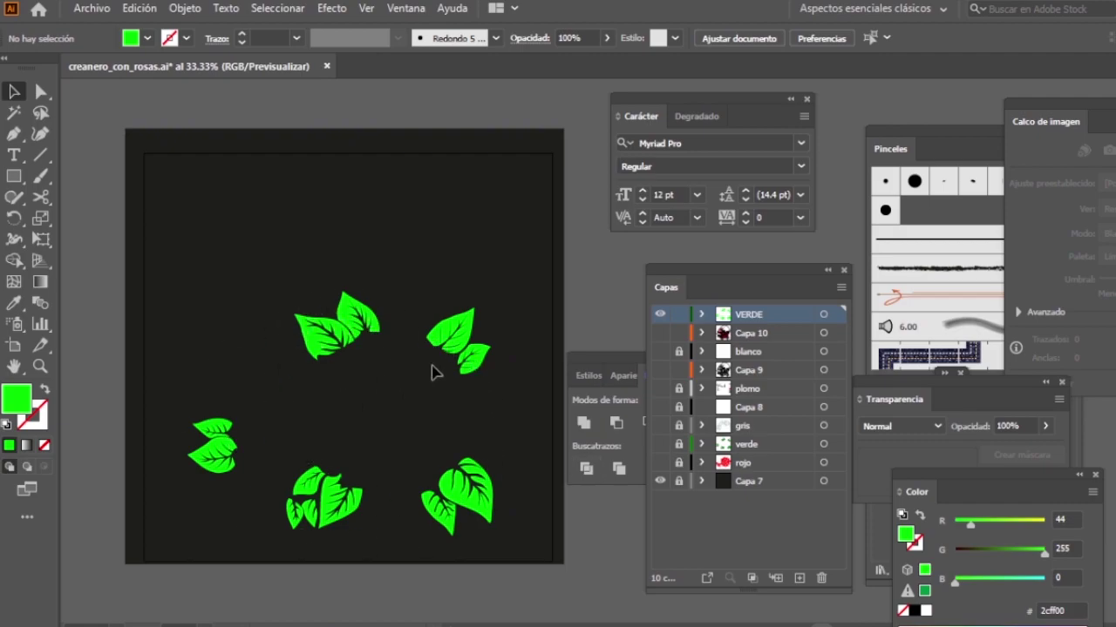
left_click_drag(283, 310, 386, 348)
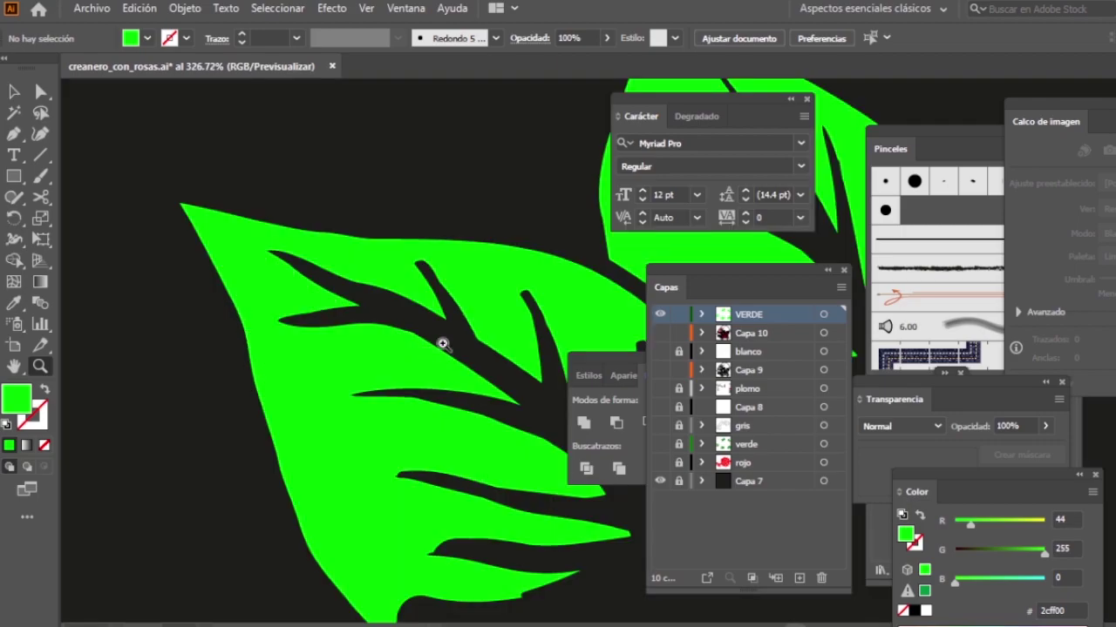
scroll(526, 351, "down", 5)
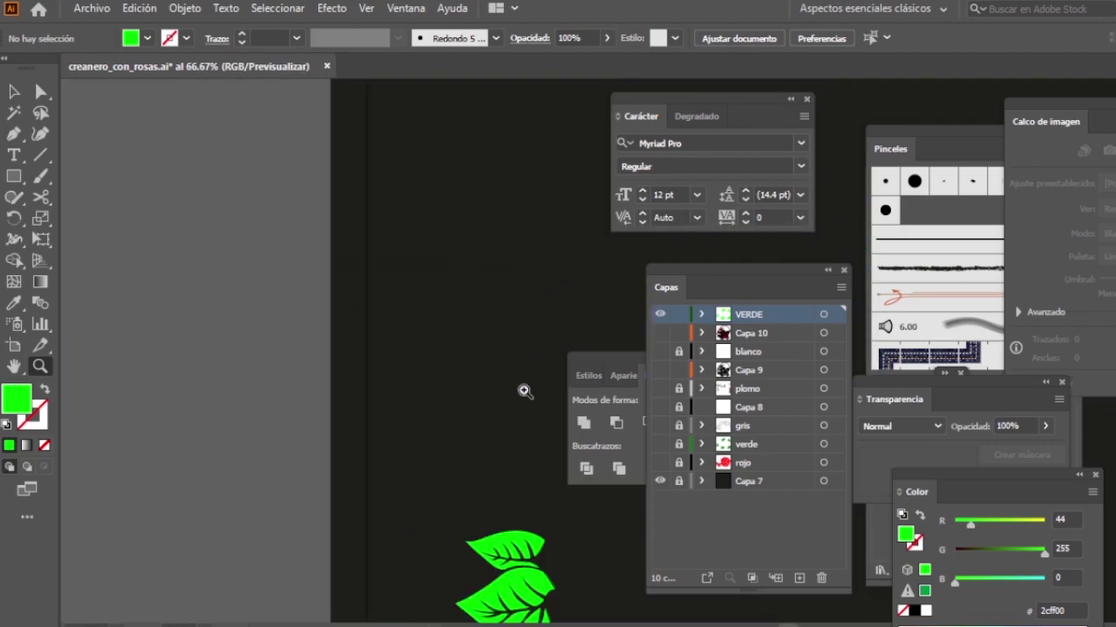
scroll(458, 500, "down", 1)
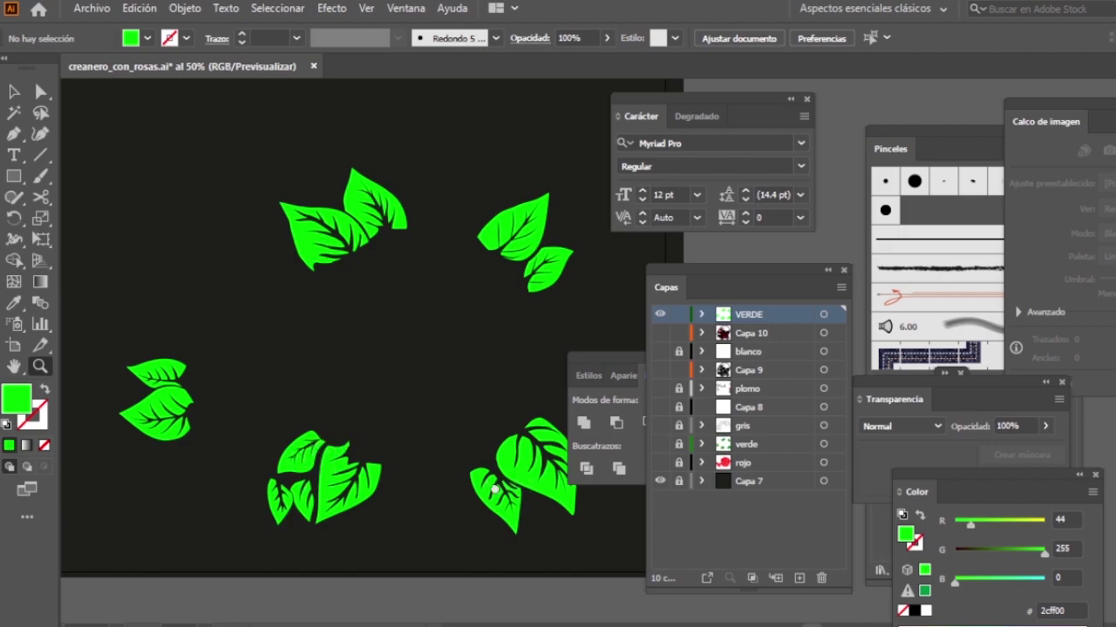
scroll(494, 490, "right", 2)
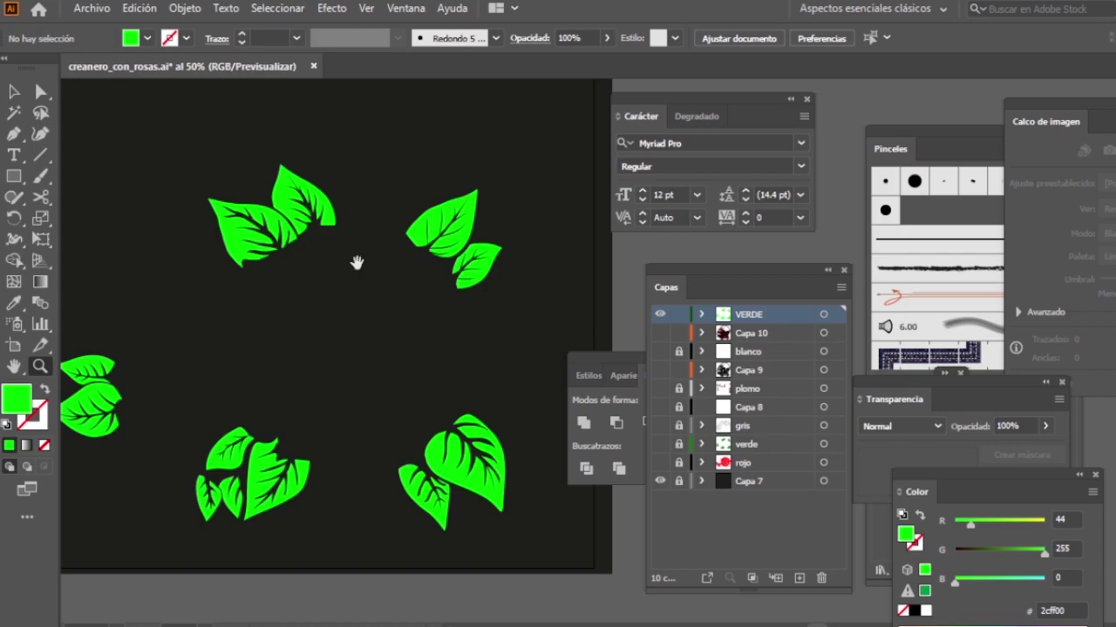
left_click_drag(357, 263, 415, 321)
Step: Hide VERDE, show Capa 10 and fit the whole artboard in view
left_click(659, 314)
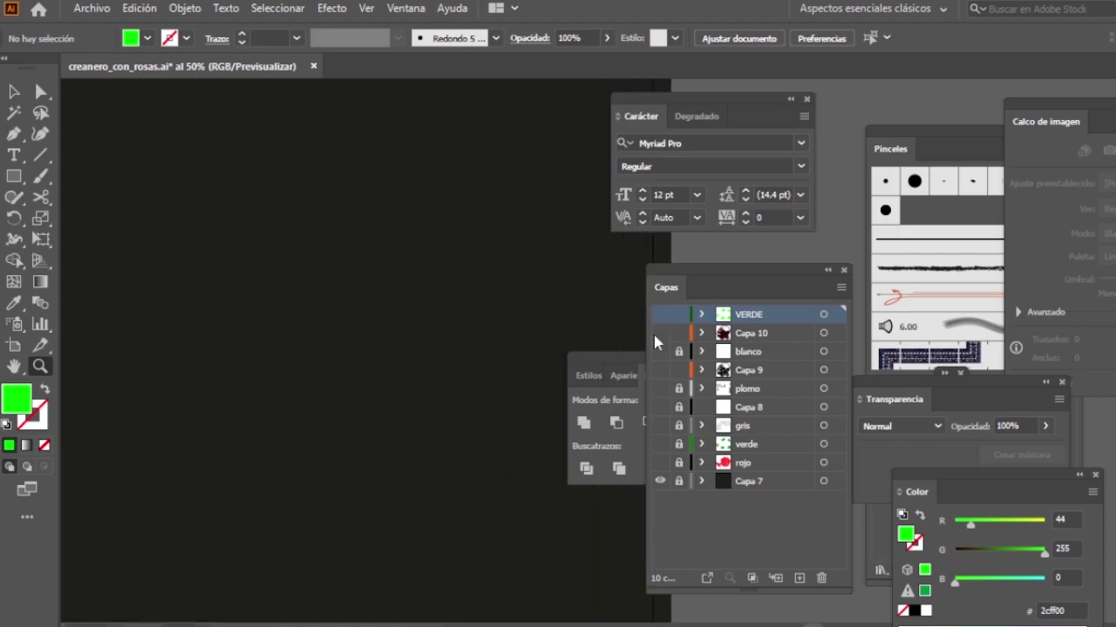
left_click(660, 333)
key("ctrl+minus")
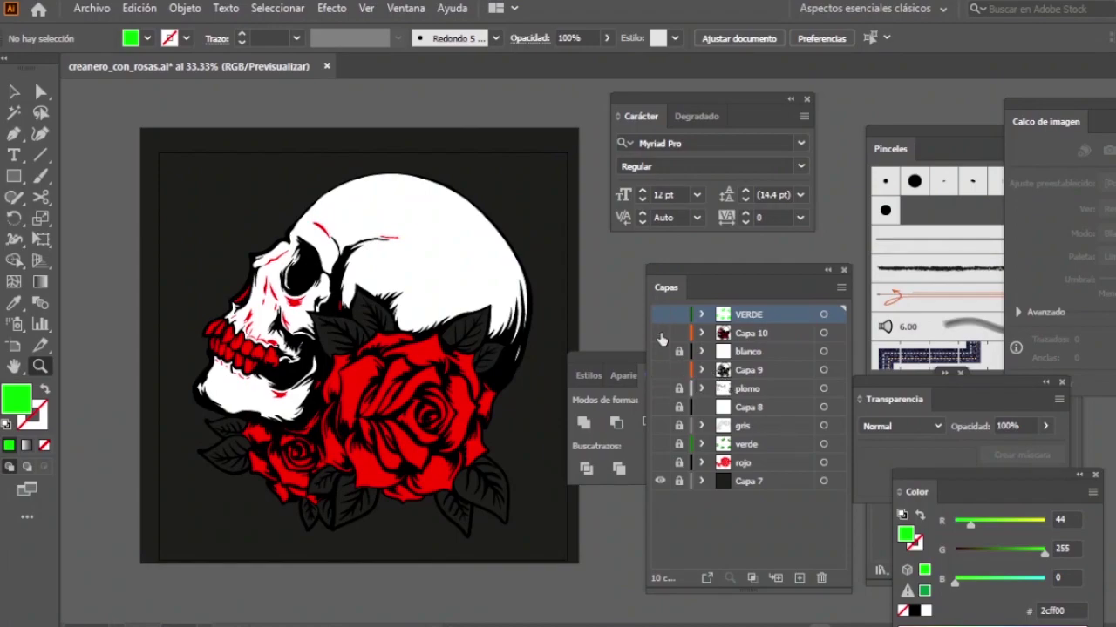
Step: Hide Capa 10, show Capa 9, Capa 8, rojo, verde and blanco, and zoom onto the skull
left_click(659, 333)
left_click(659, 369)
left_click(659, 407)
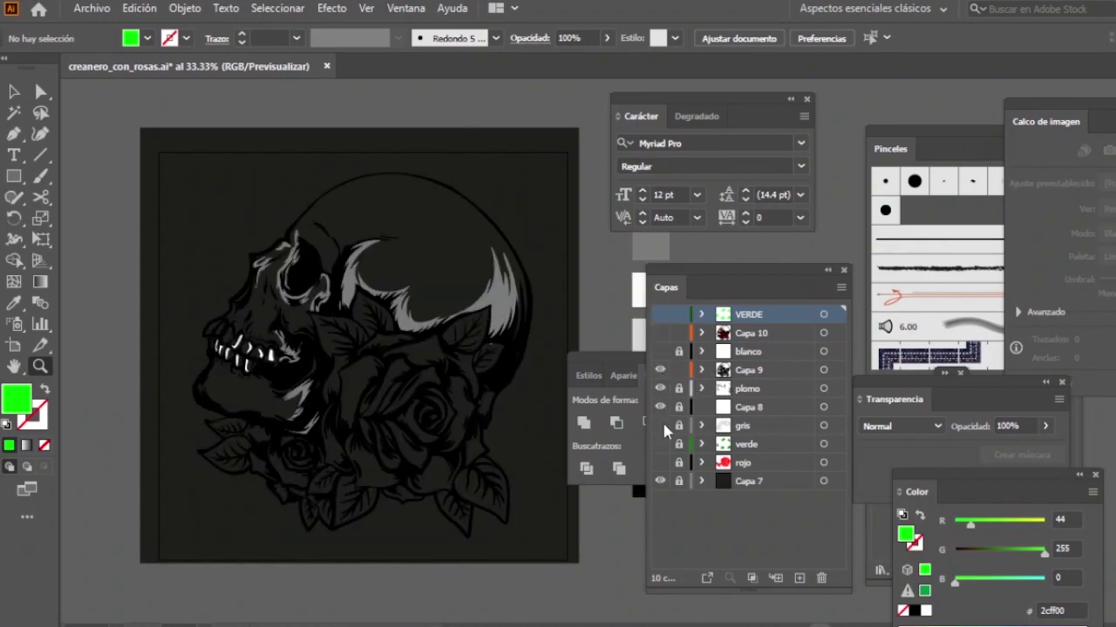
left_click(660, 463)
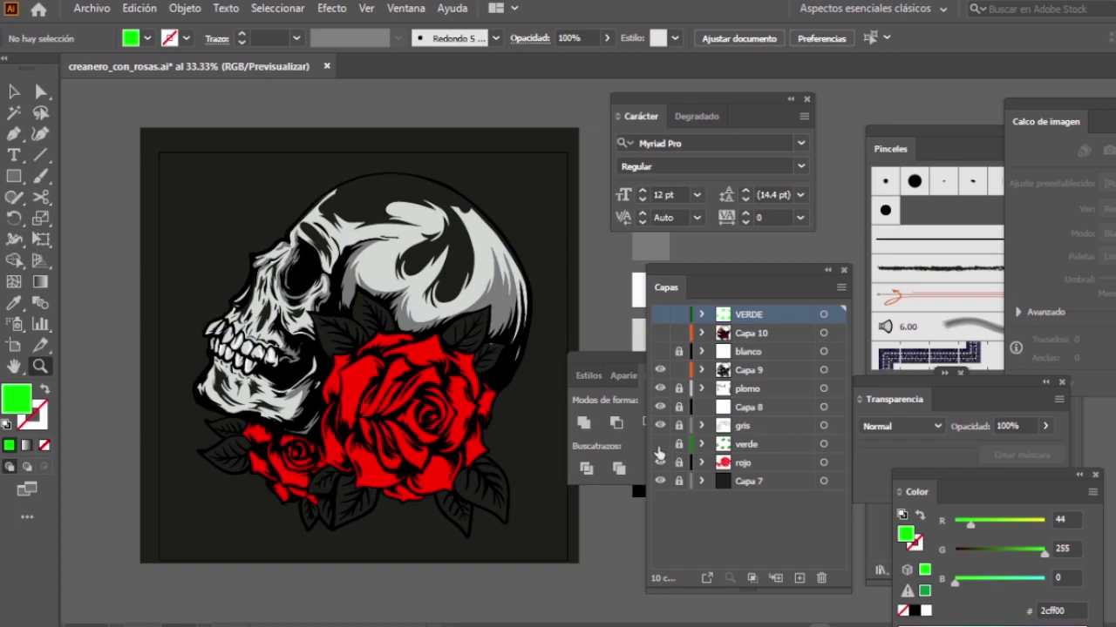
left_click(660, 444)
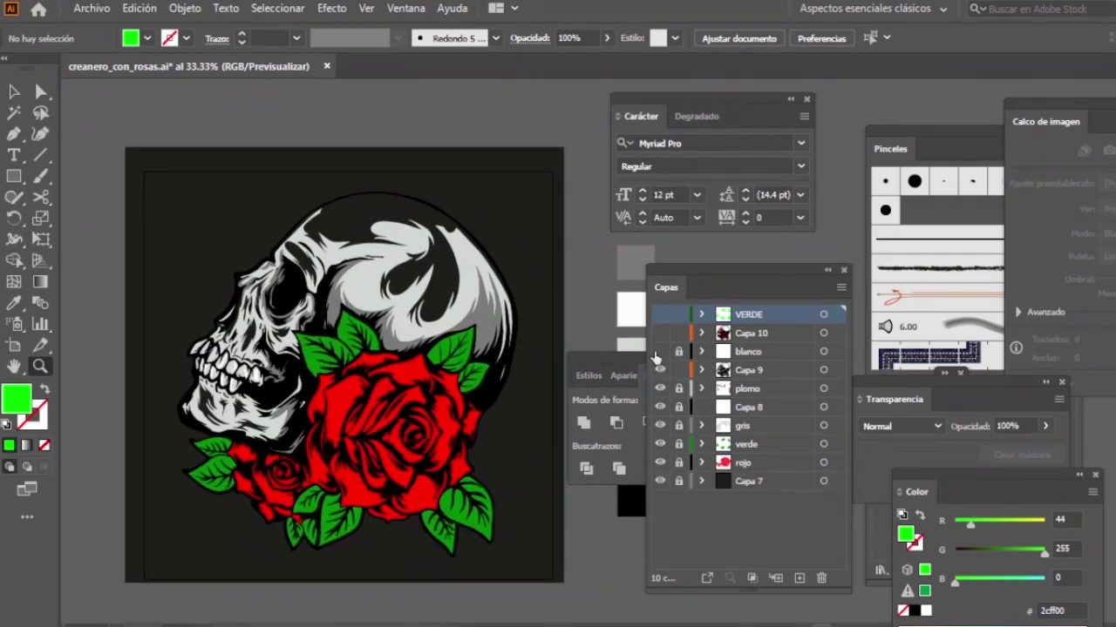
left_click(660, 352)
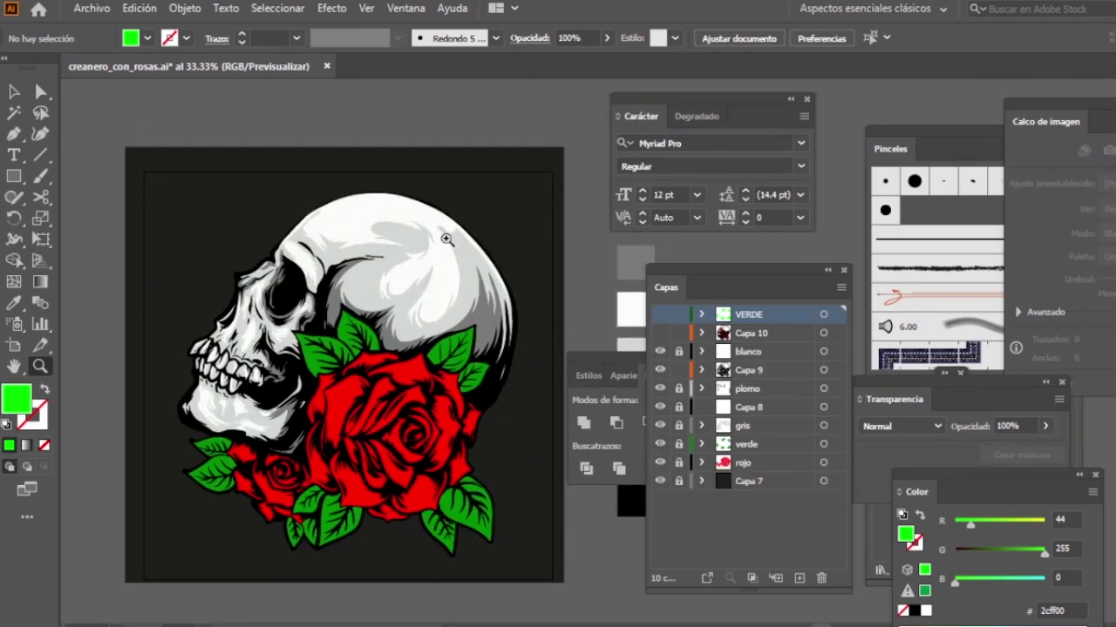
left_click(500, 294)
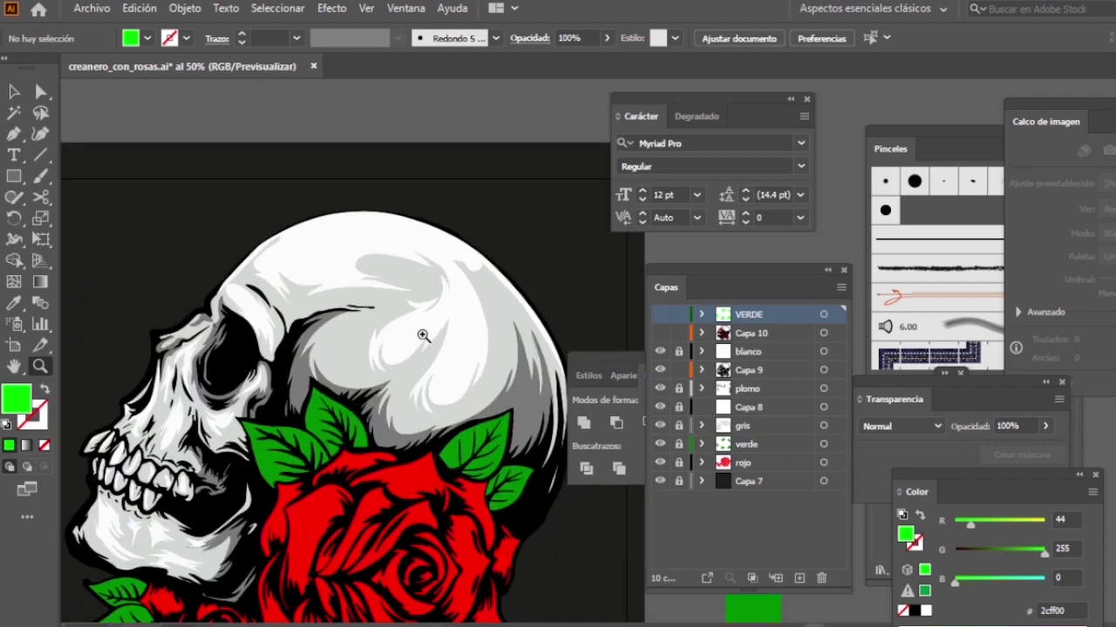
left_click(426, 335)
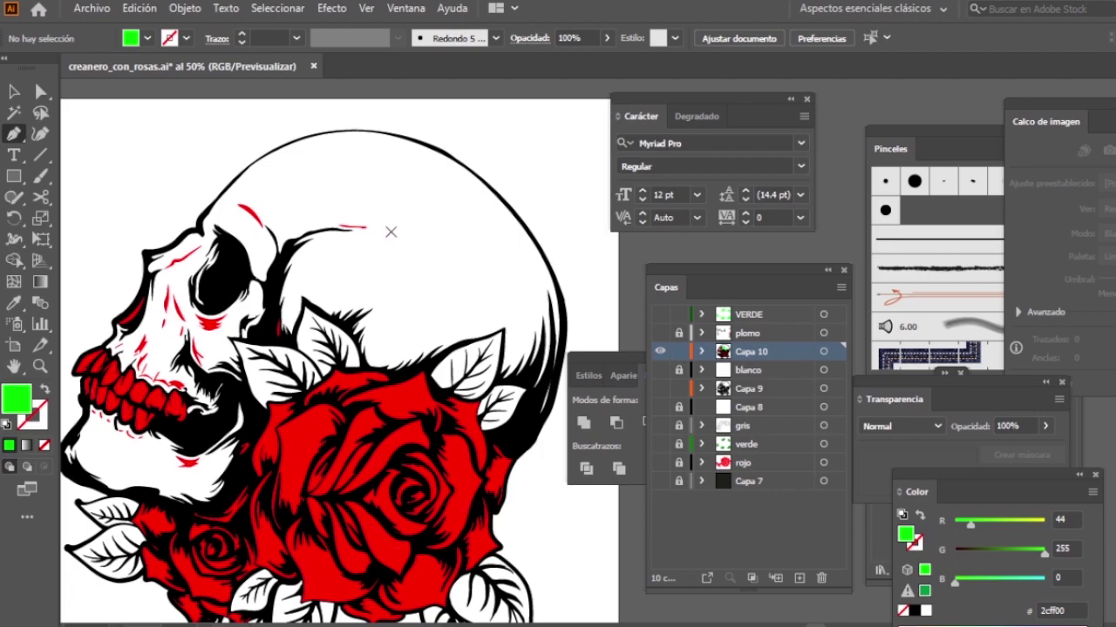
Step: Start a curved Pen path on the skull crown and make it an unfilled outline
left_click(390, 232)
mouse_move(284, 261)
left_mouse_down()
mouse_move(237, 325)
mouse_move(255, 331)
left_mouse_up()
left_click_drag(292, 373, 413, 409)
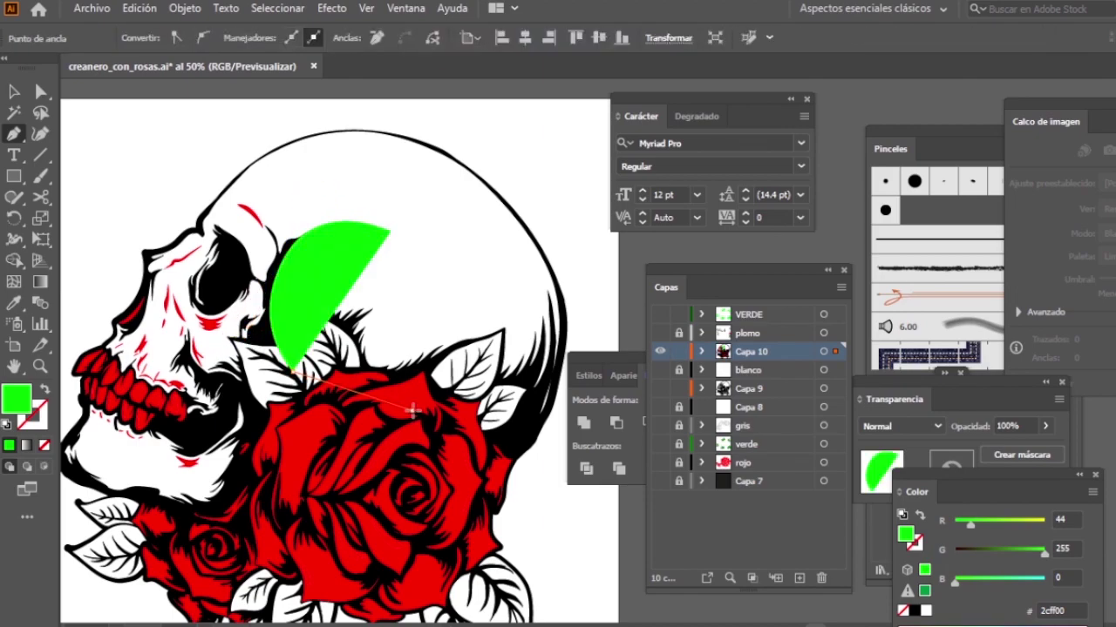
left_click_drag(507, 405, 525, 352)
left_click_drag(363, 369, 248, 375)
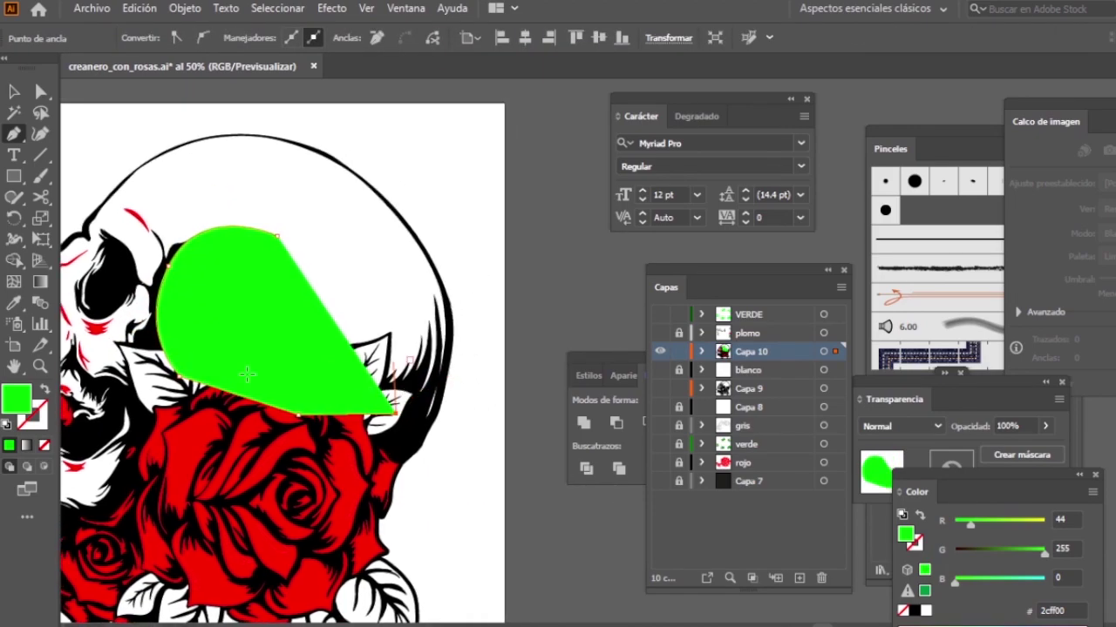
left_click(42, 389)
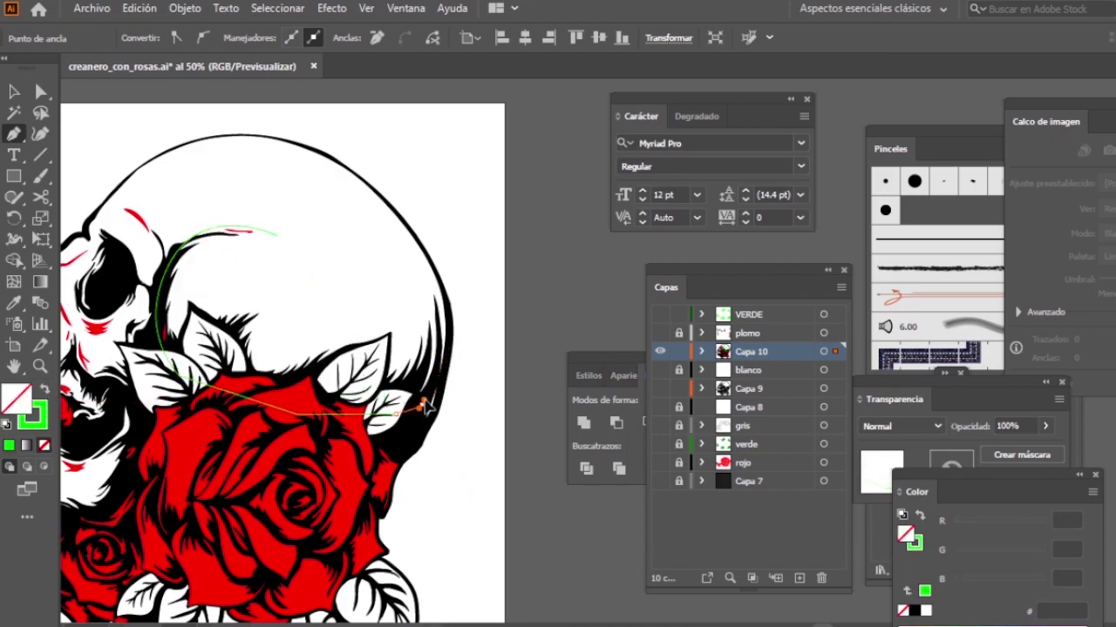
Step: Add curved points along the skull's right edge, back and middle
left_click(417, 382)
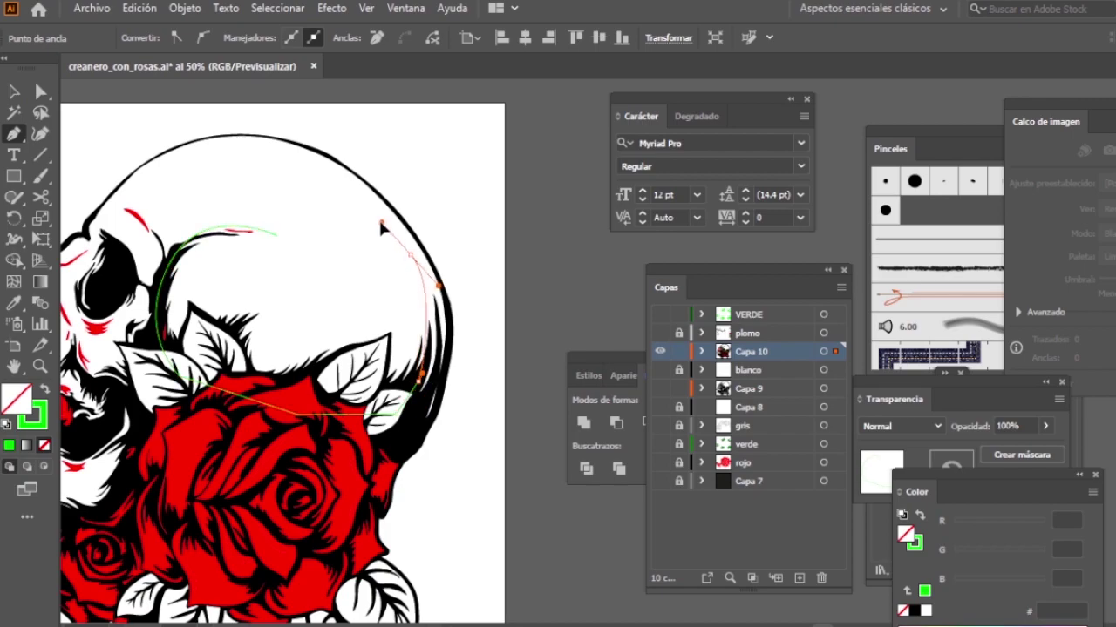
left_click_drag(409, 254, 417, 321)
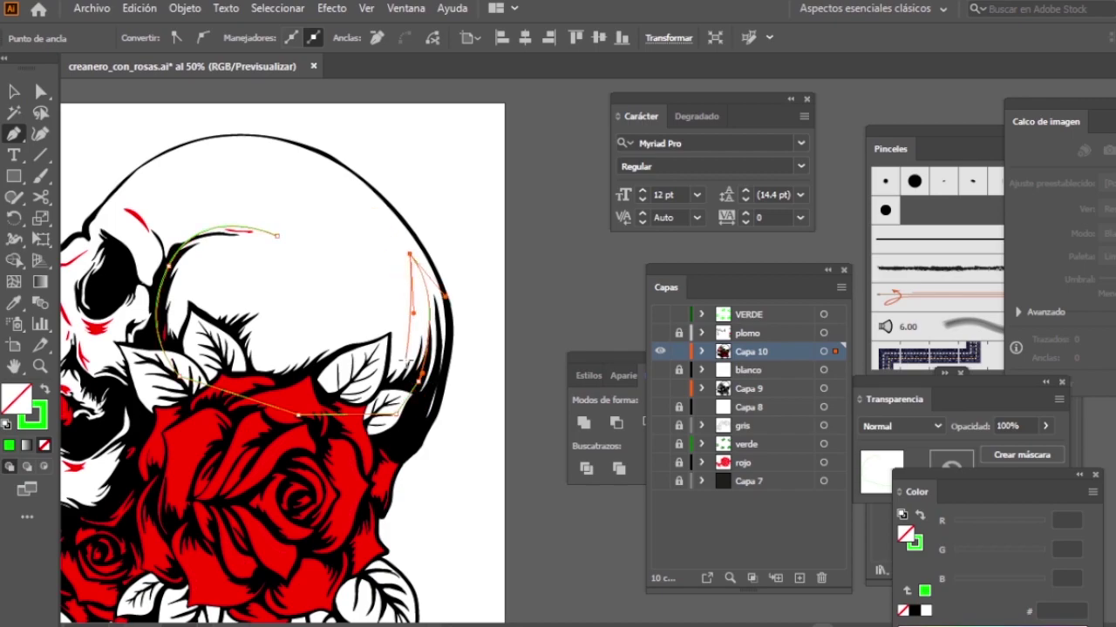
left_click_drag(388, 372, 384, 374)
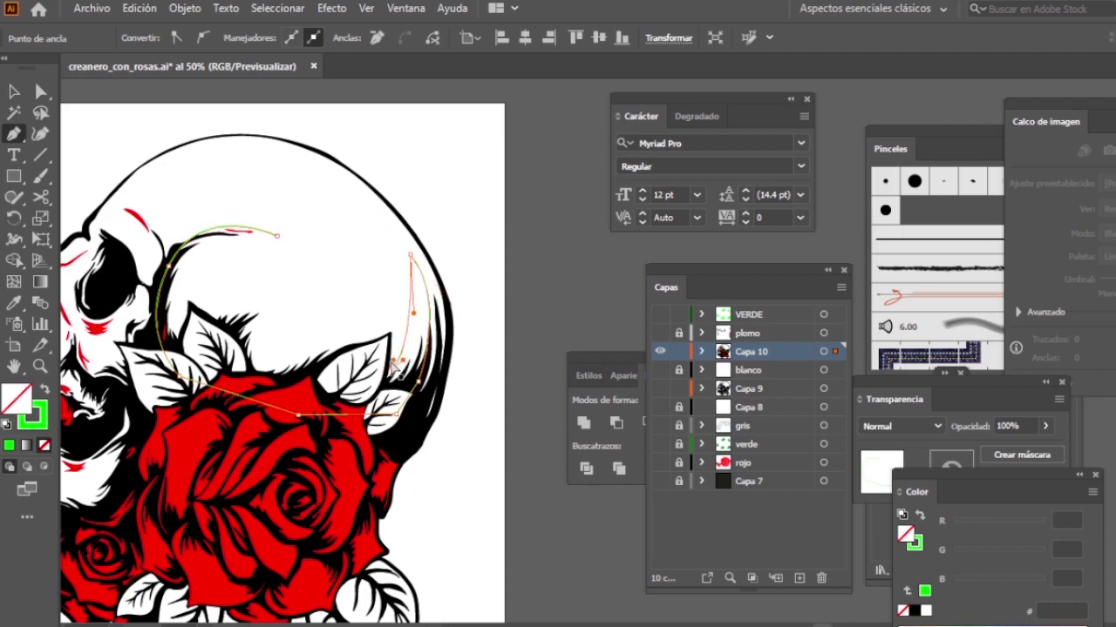
left_click_drag(376, 373, 331, 394)
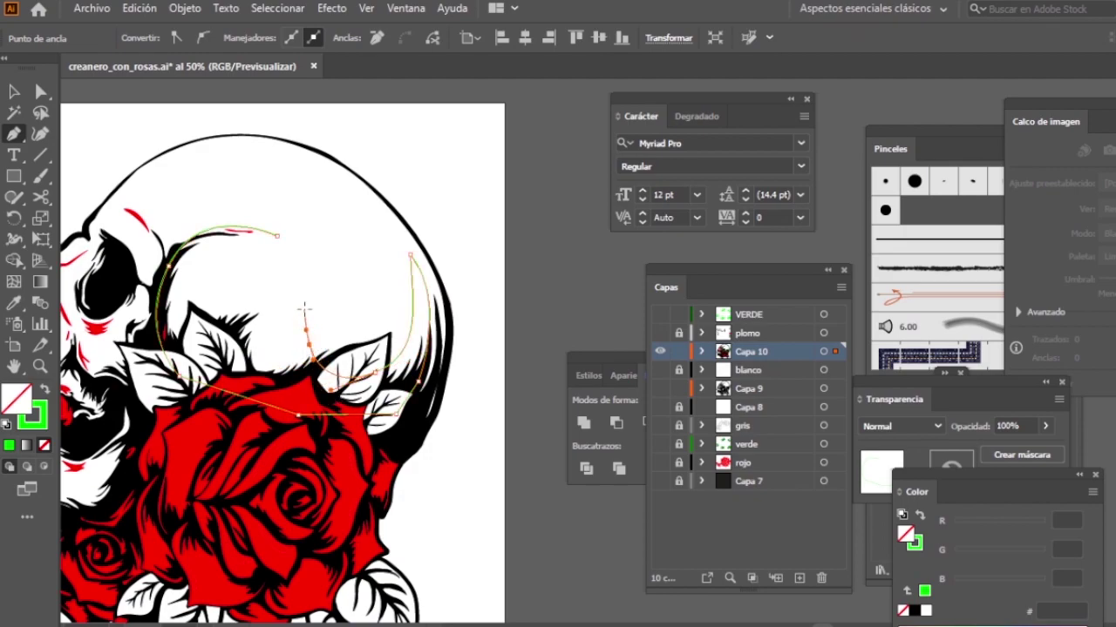
mouse_move(304, 306)
left_mouse_down()
mouse_move(262, 339)
mouse_move(197, 330)
mouse_move(202, 299)
left_mouse_up()
key("Escape")
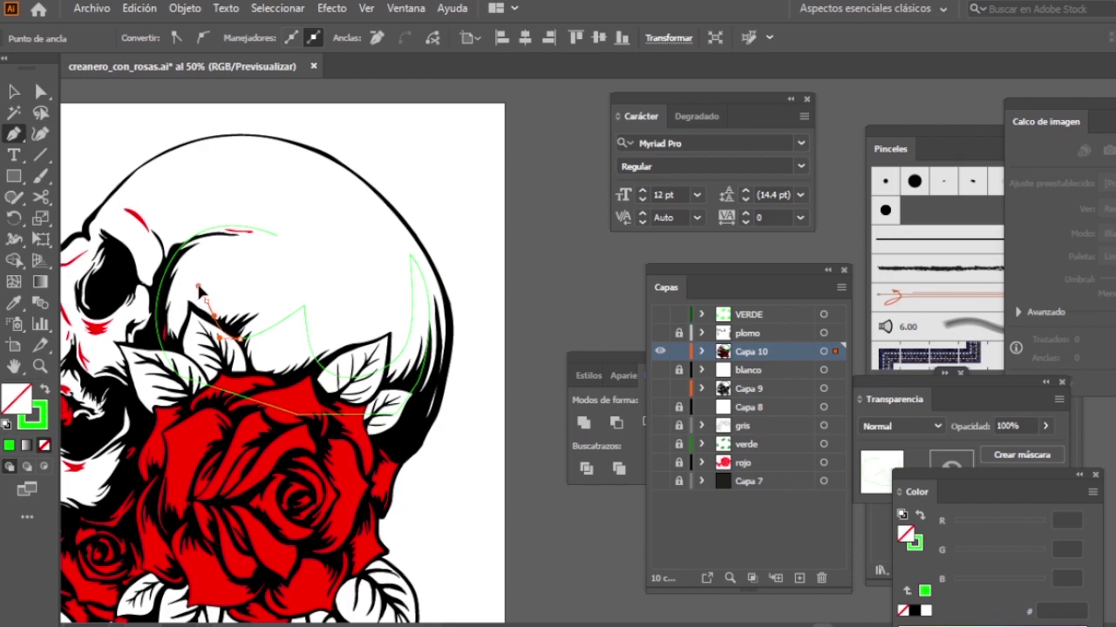
Step: Close the path at its starting point and deselect it
left_click(200, 285)
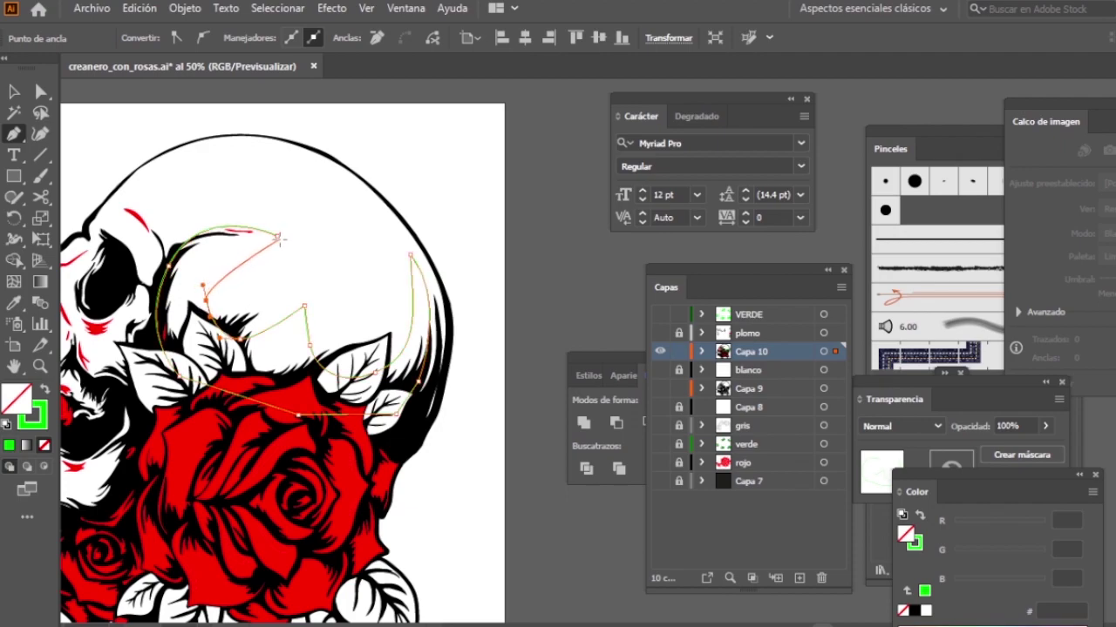
mouse_move(279, 237)
left_mouse_down()
mouse_move(293, 249)
mouse_move(306, 241)
left_mouse_up()
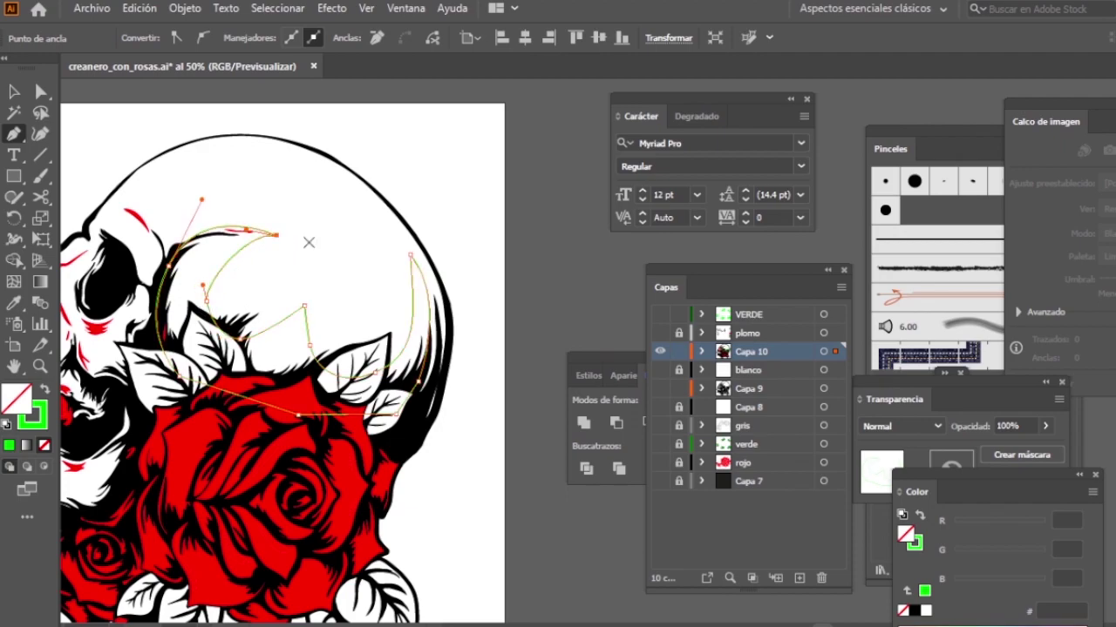
key("v")
left_click(500, 236)
left_click_drag(357, 285, 388, 278)
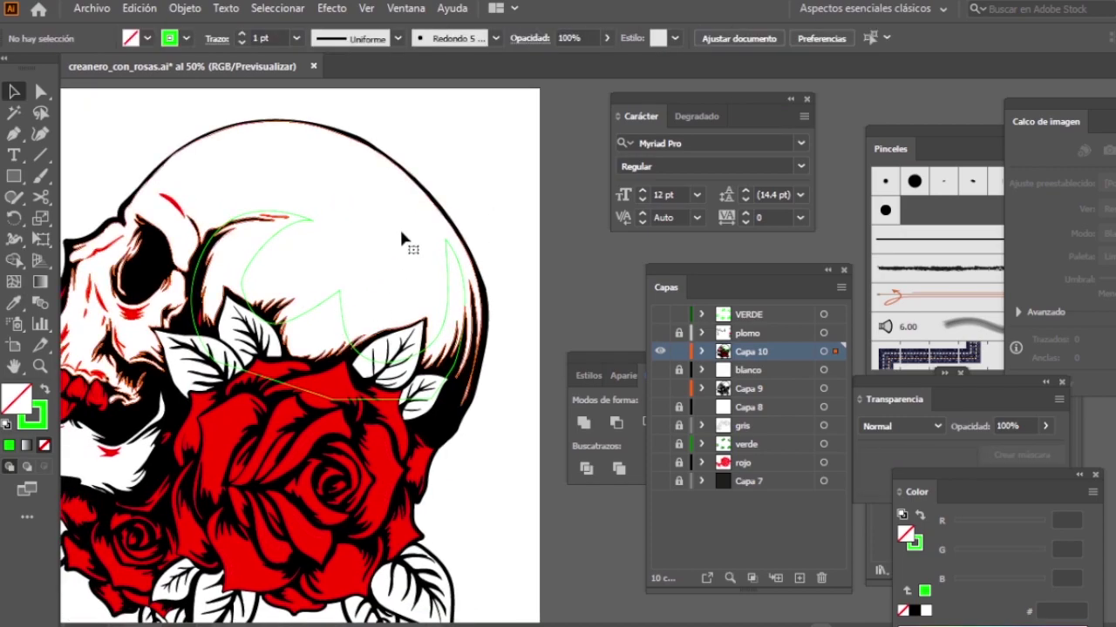
Step: Divide the white skull along the green traced path
left_click(399, 227)
scroll(489, 249, "down", 1)
left_click(432, 275)
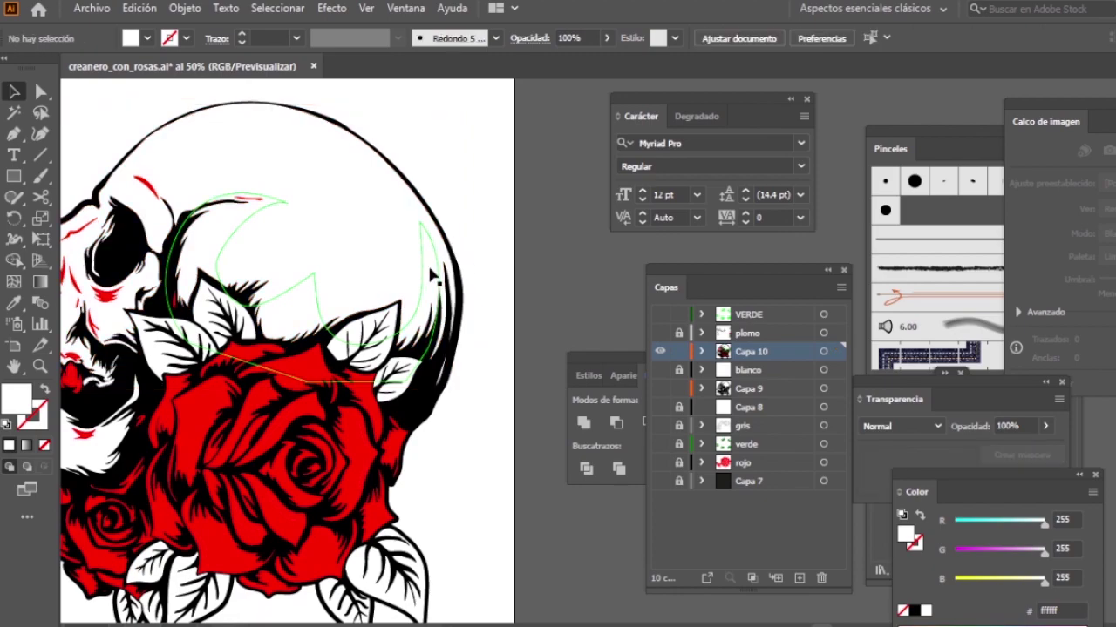
left_click(427, 273)
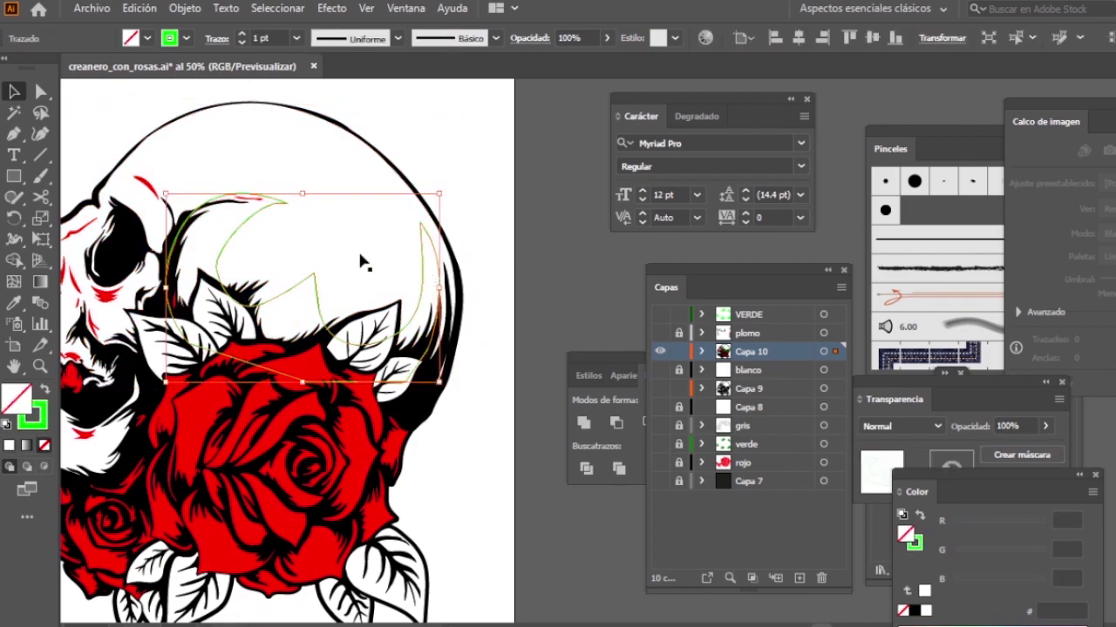
left_click(337, 258, "shift")
scroll(384, 261, "left", 2)
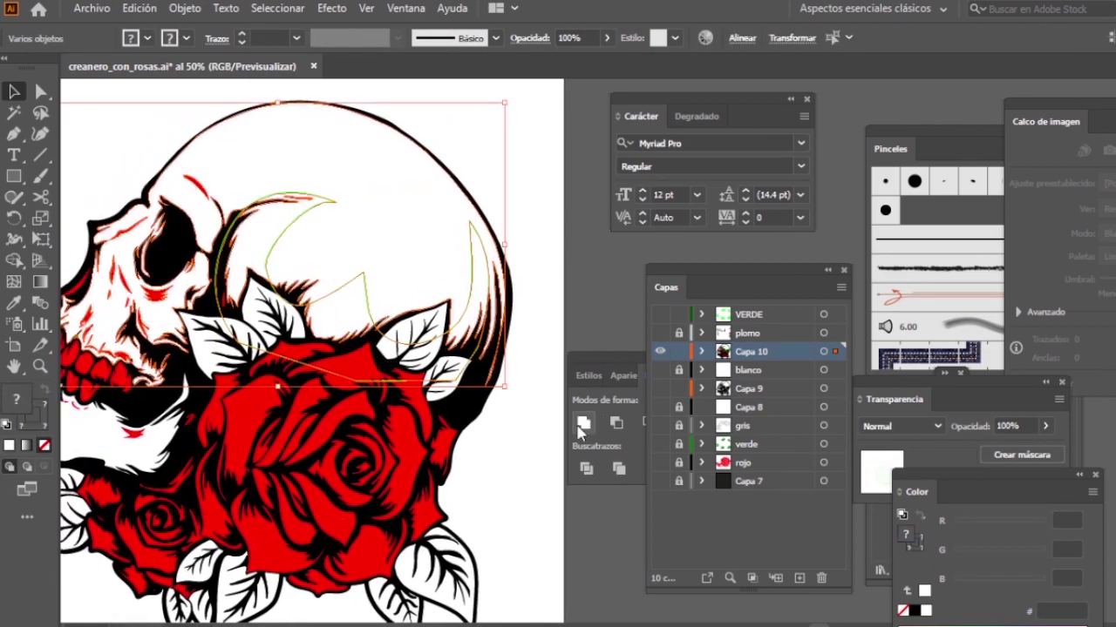
left_click(584, 468)
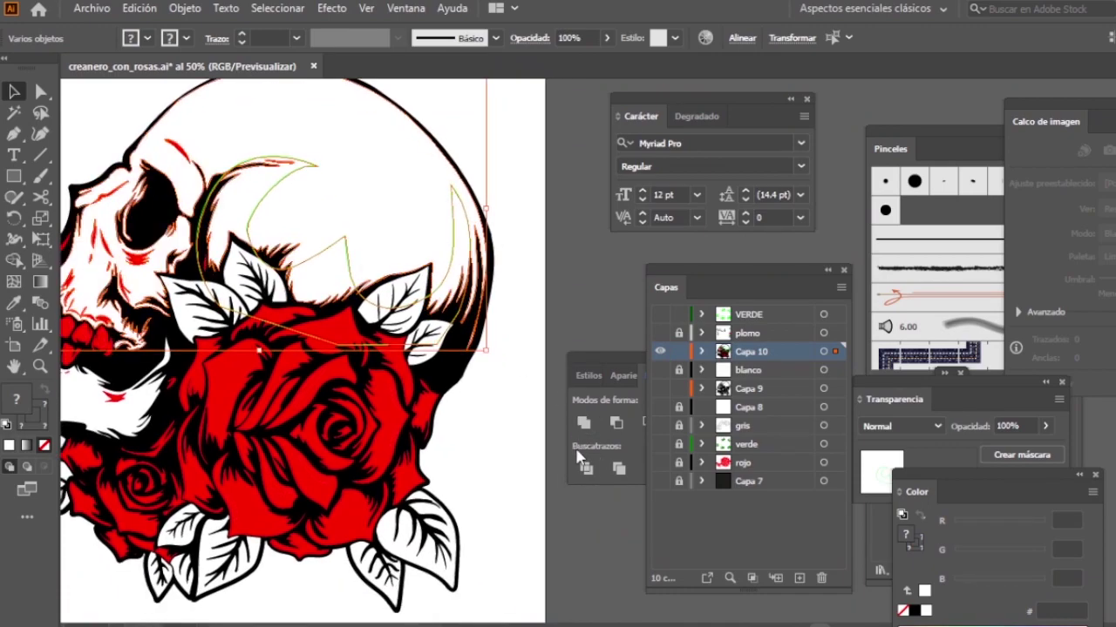
left_click(584, 468)
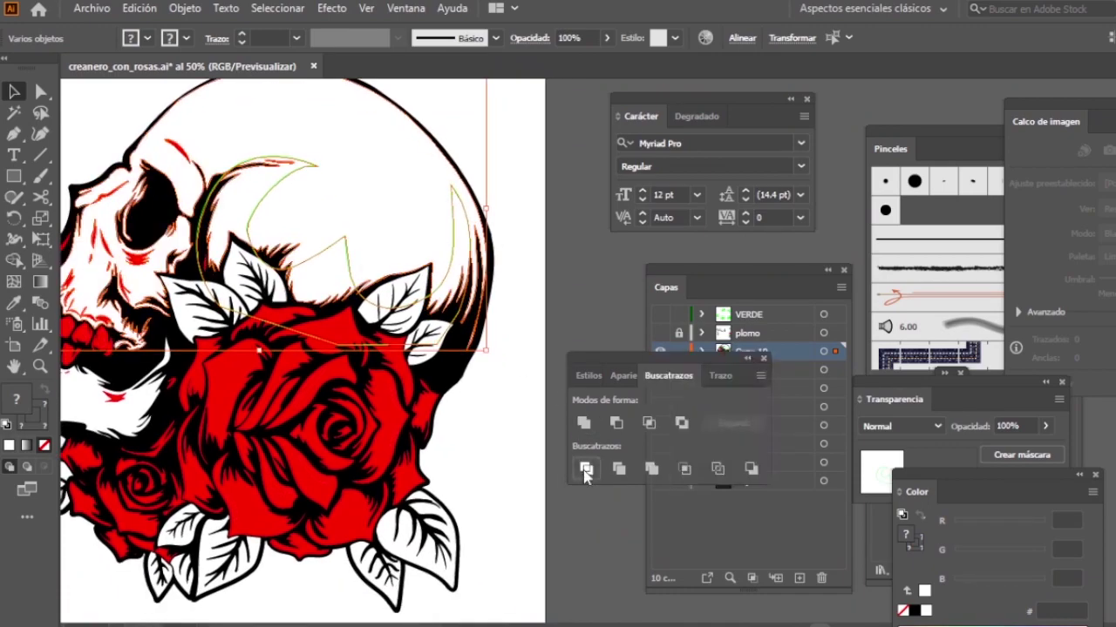
Step: Ungroup the traced shading group with Desagrupar
left_click(493, 264)
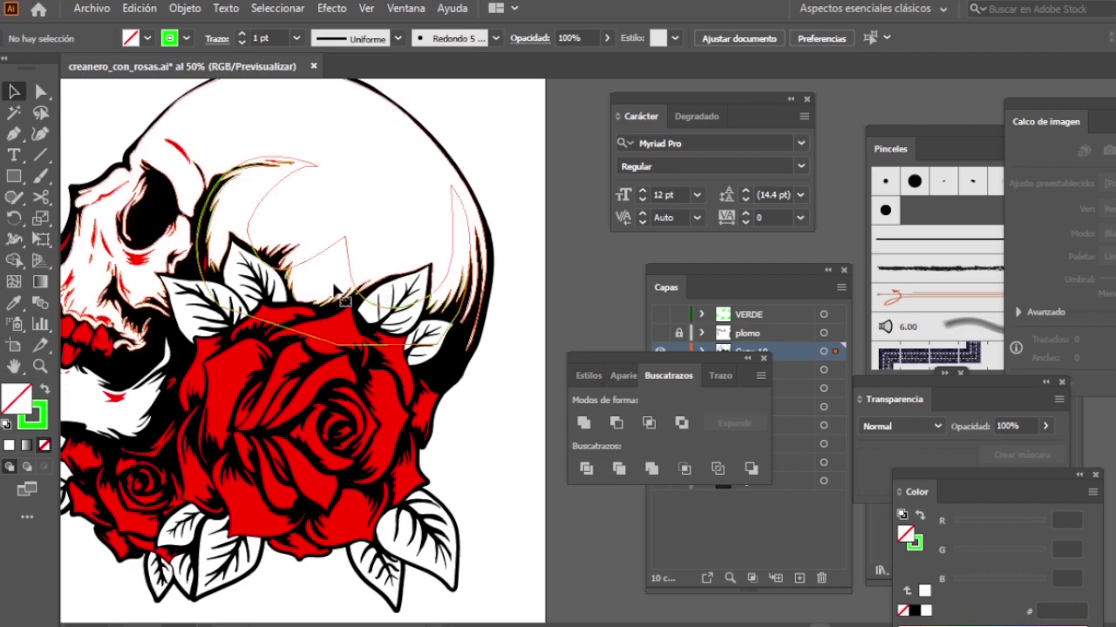
left_click(332, 293)
right_click(336, 290)
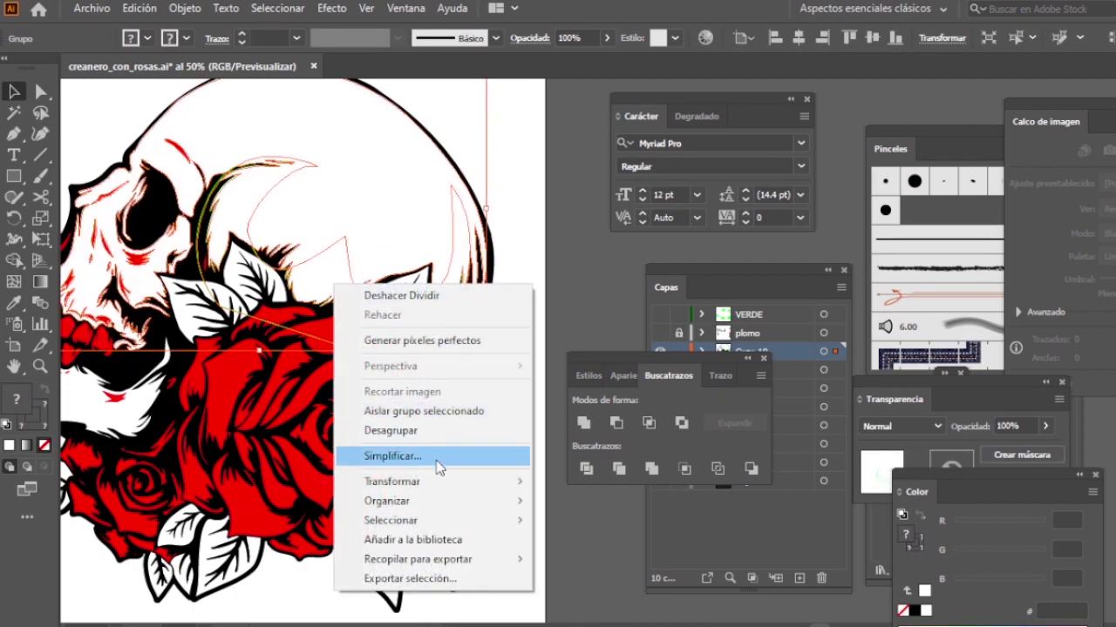
left_click(435, 431)
left_click(516, 244)
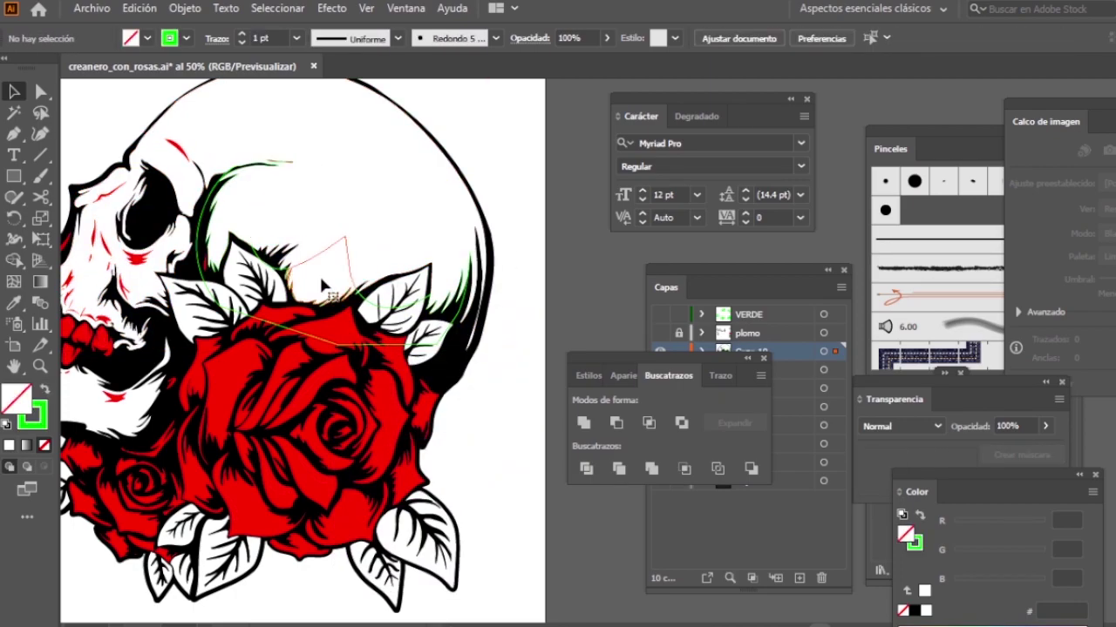
Step: Shift-select the shadow pieces on the skull's crown and right edge
left_click(319, 274)
left_click(232, 228, "shift")
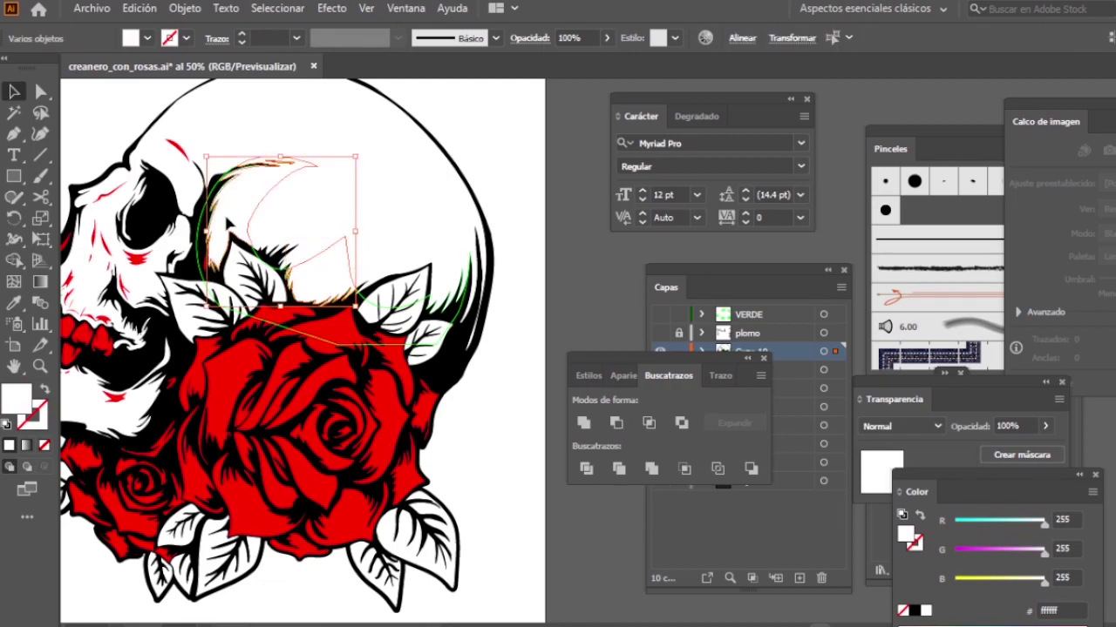
left_click(463, 259, "shift")
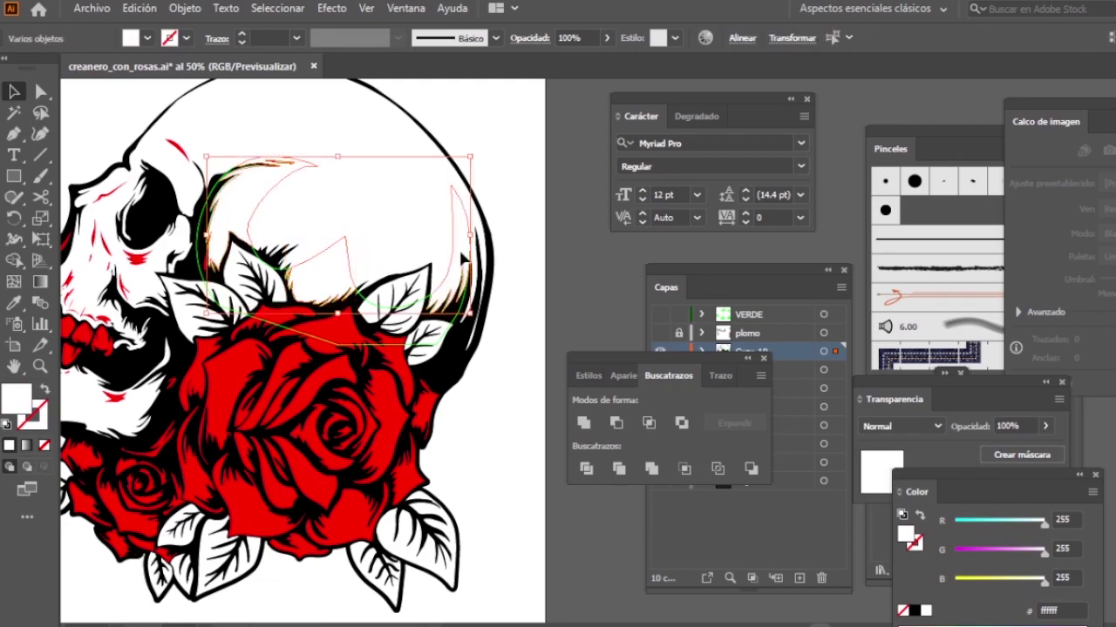
Step: Fill the selected shadow pieces with dark grey 605d5d
double_click(21, 400)
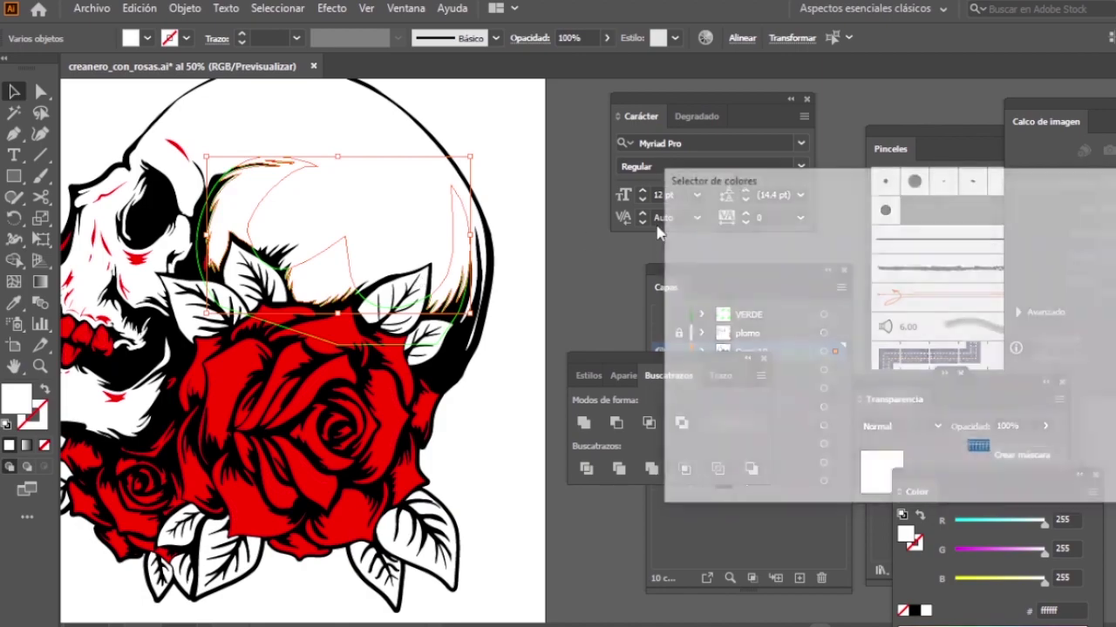
left_click(675, 368)
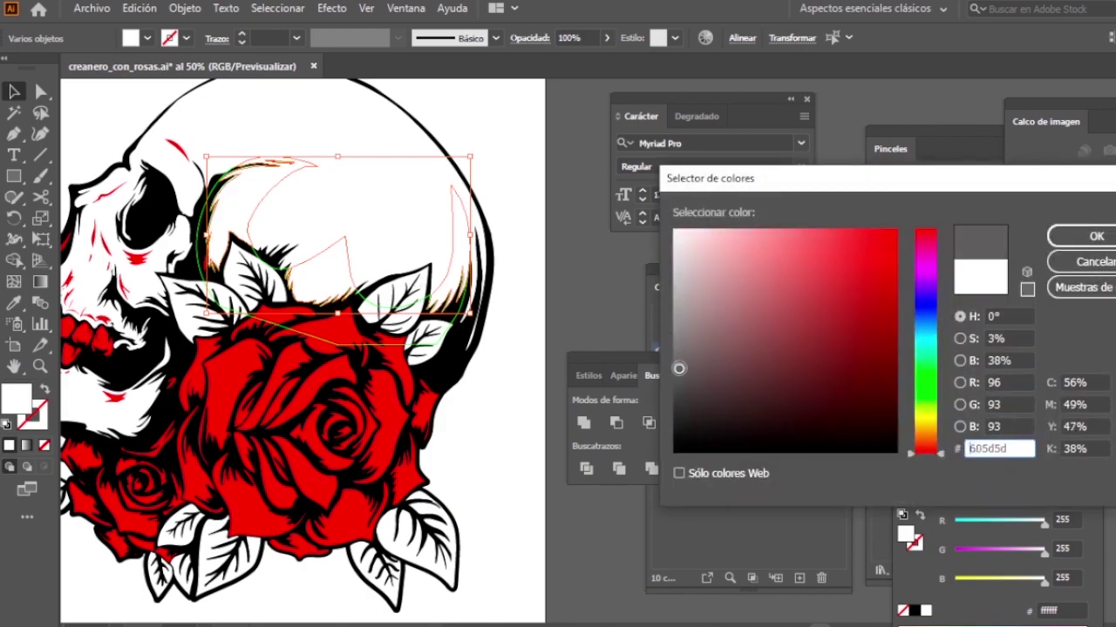
key("Return")
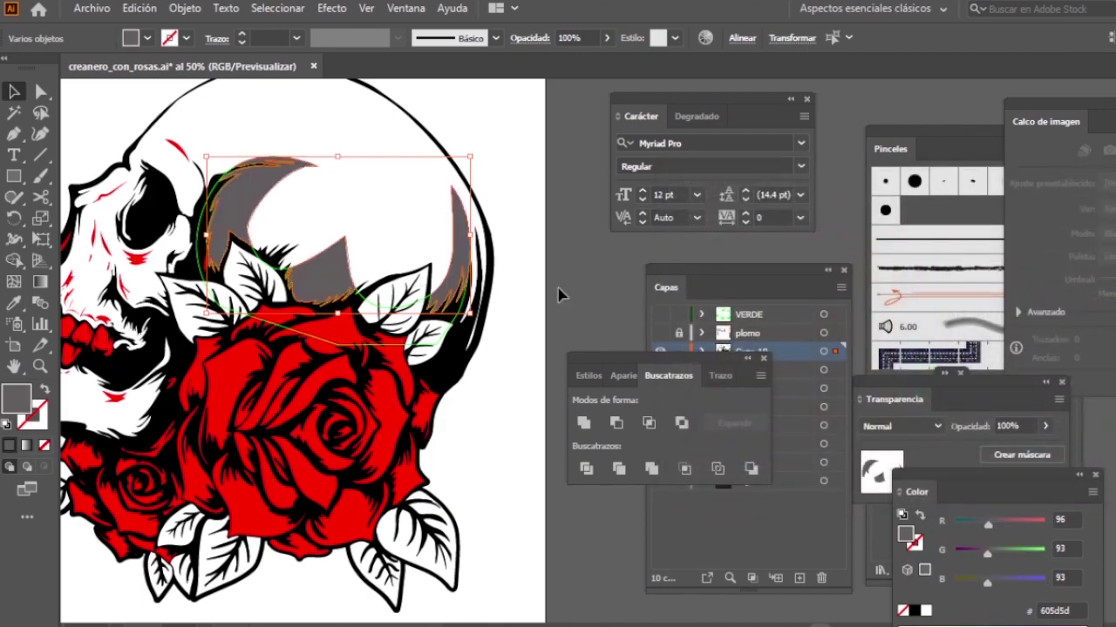
left_click(565, 296)
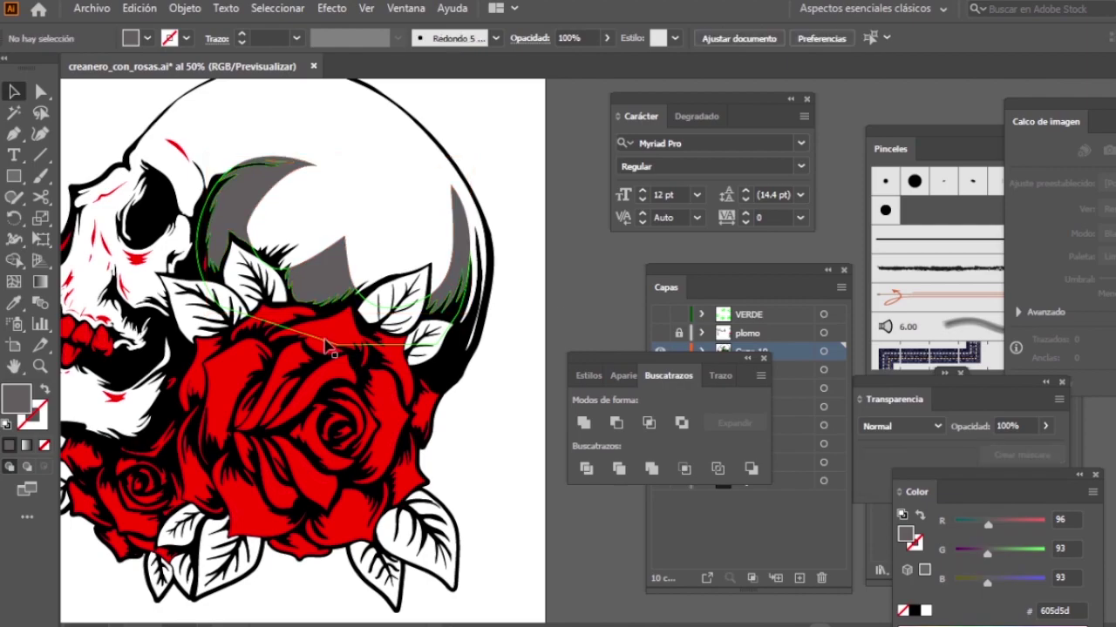
Step: Reselect the three grey shadow pieces, review the Layers list, then deselect
left_click(329, 347)
left_click(326, 349)
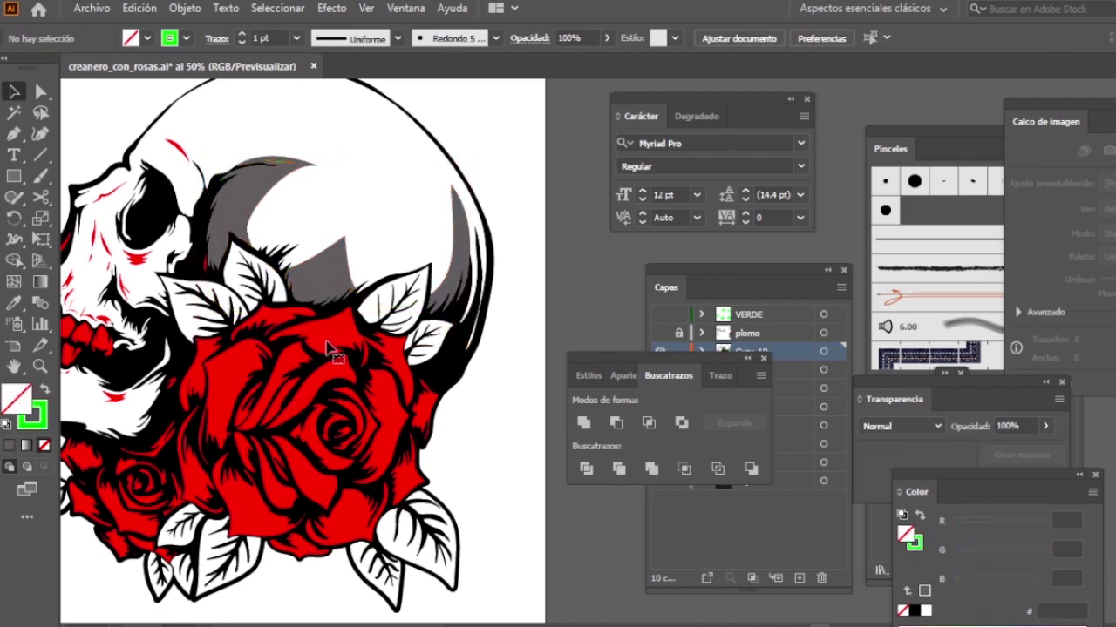
mouse_move(397, 240)
left_mouse_down()
mouse_move(351, 232)
mouse_move(406, 257)
left_mouse_up()
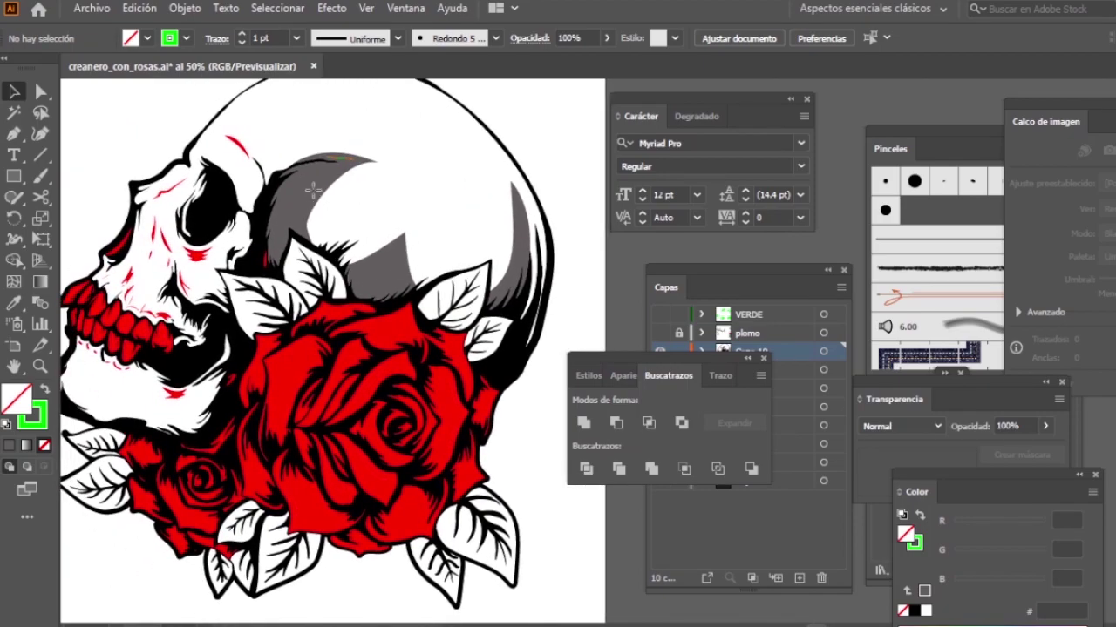
left_click(313, 190)
left_click(383, 261, "shift")
left_click(519, 261, "shift")
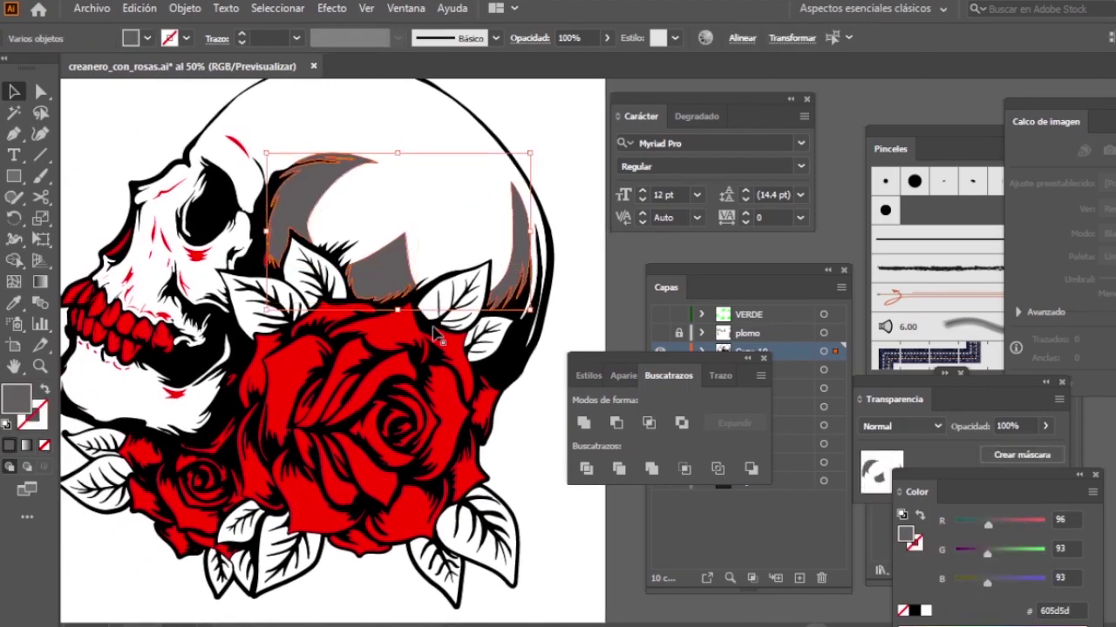
scroll(438, 338, "down", 1)
left_click(794, 375)
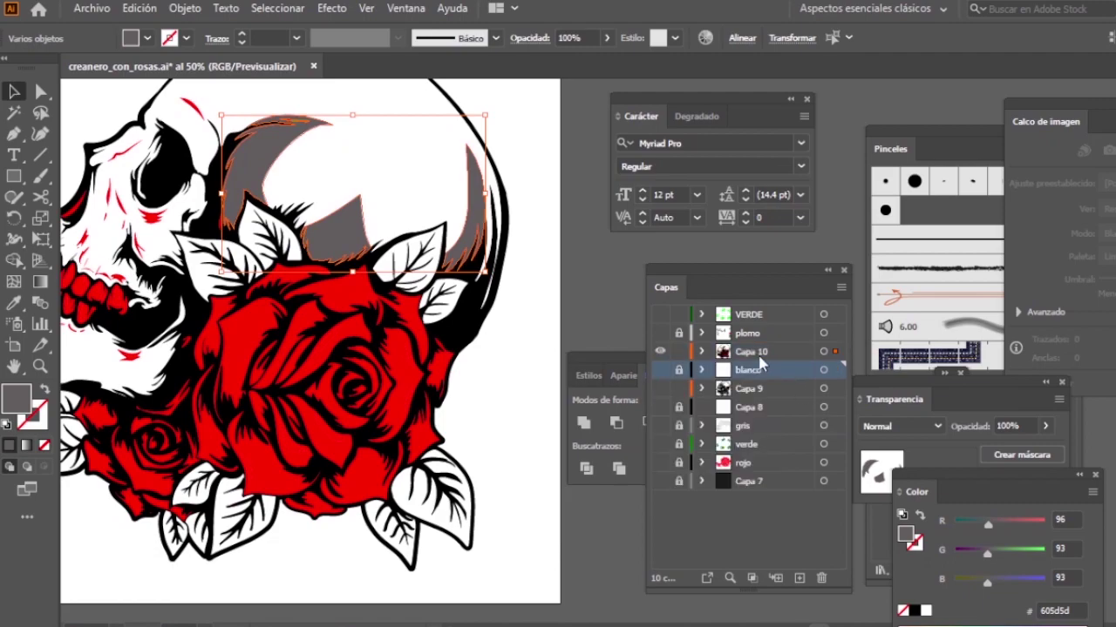
scroll(519, 336, "up", 1)
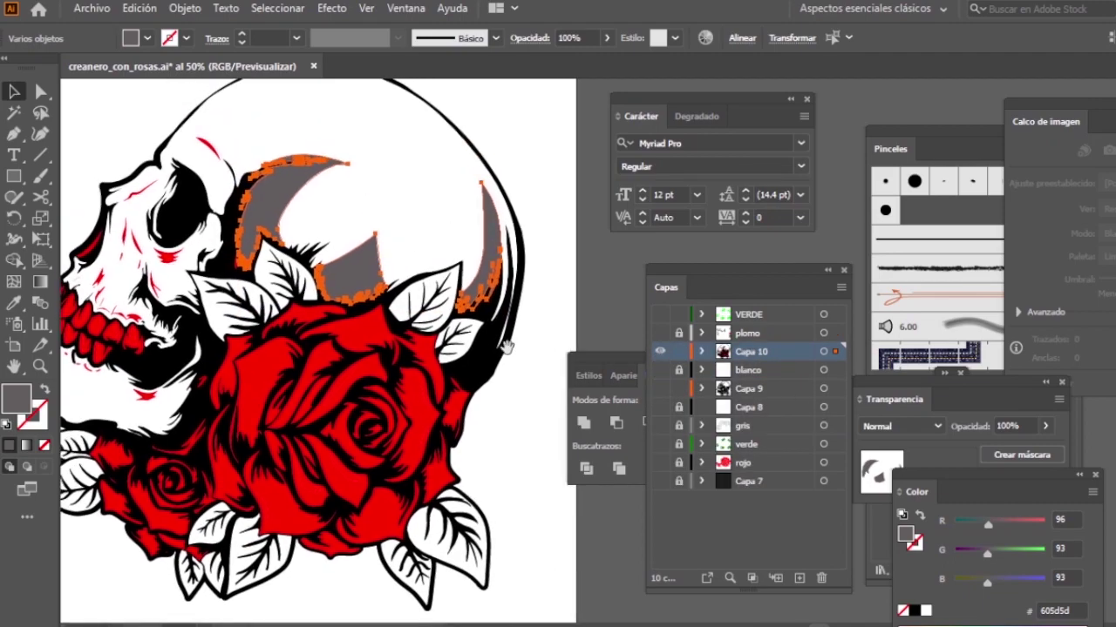
scroll(381, 273, "up", 1)
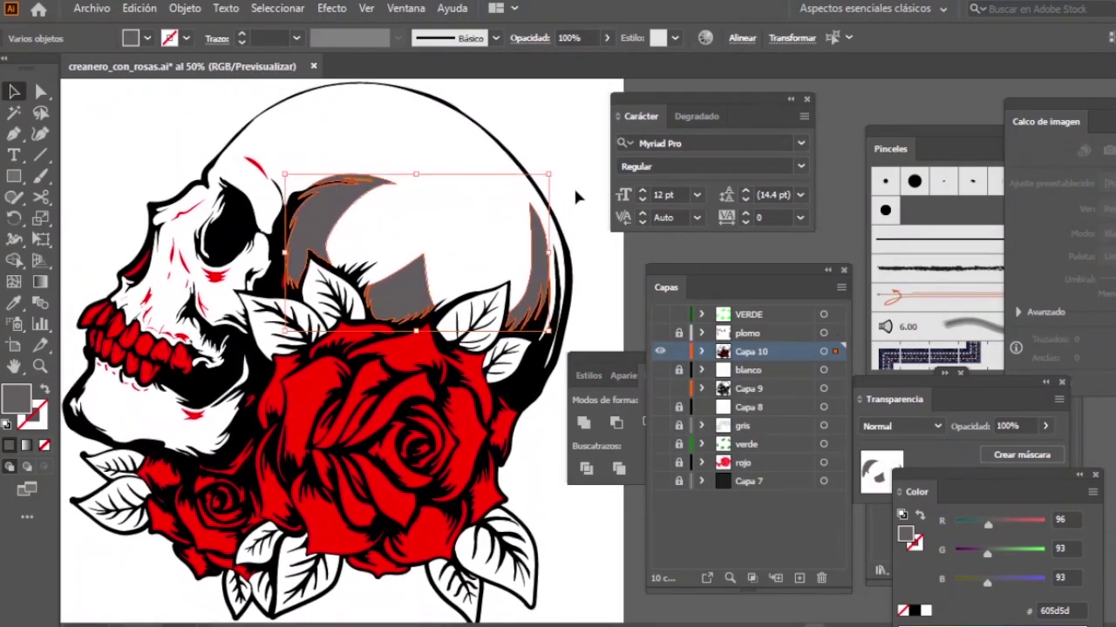
left_click(574, 186)
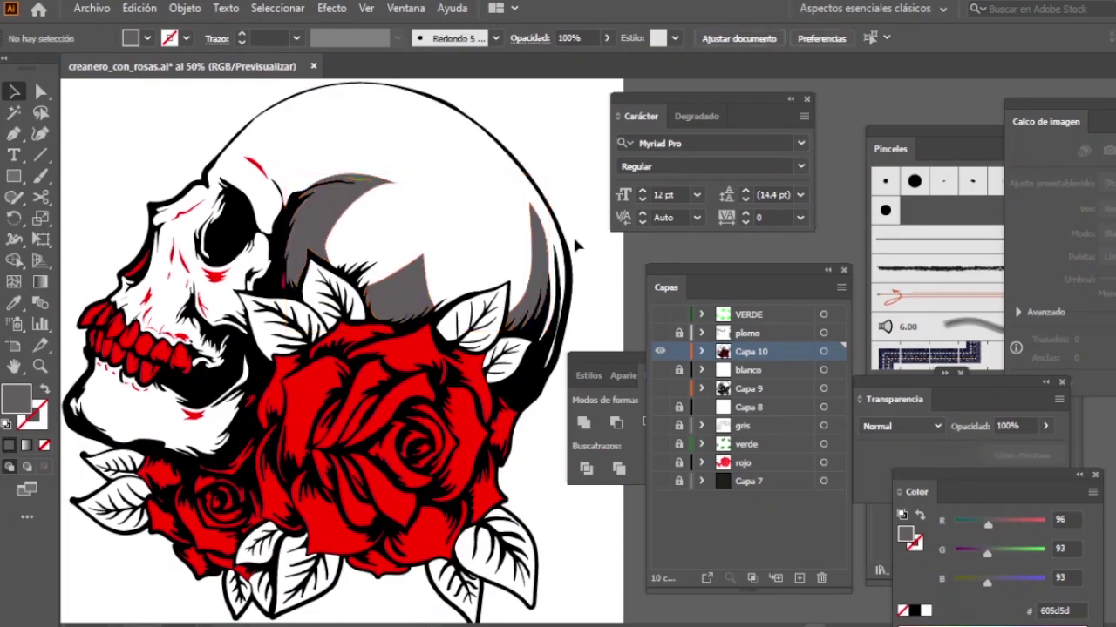
left_click(660, 351)
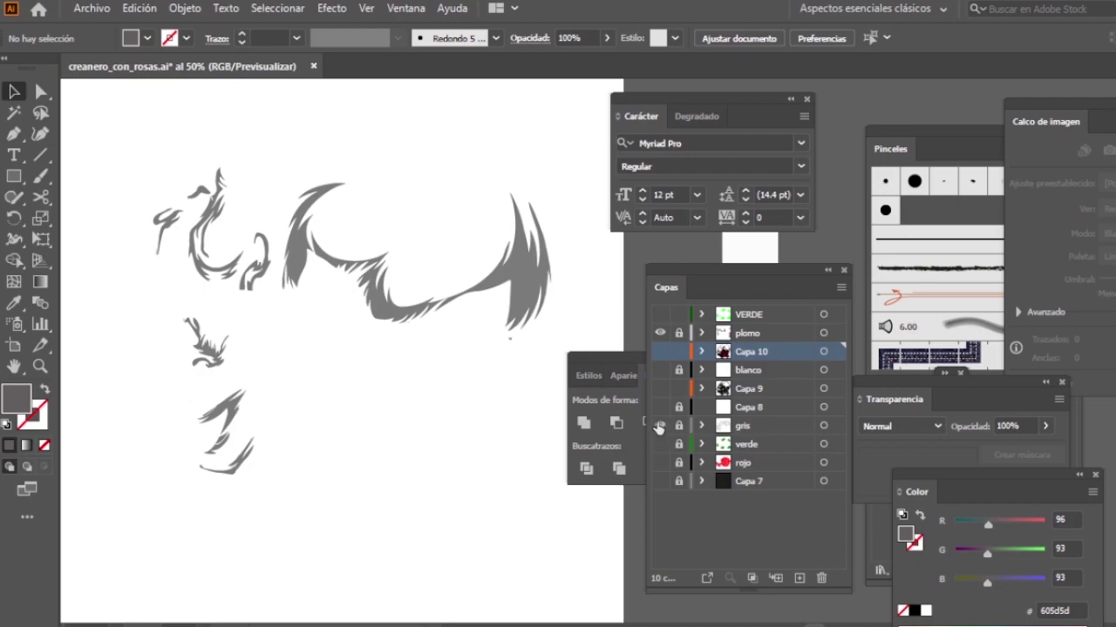
left_click(660, 425)
key("z")
left_click(450, 321)
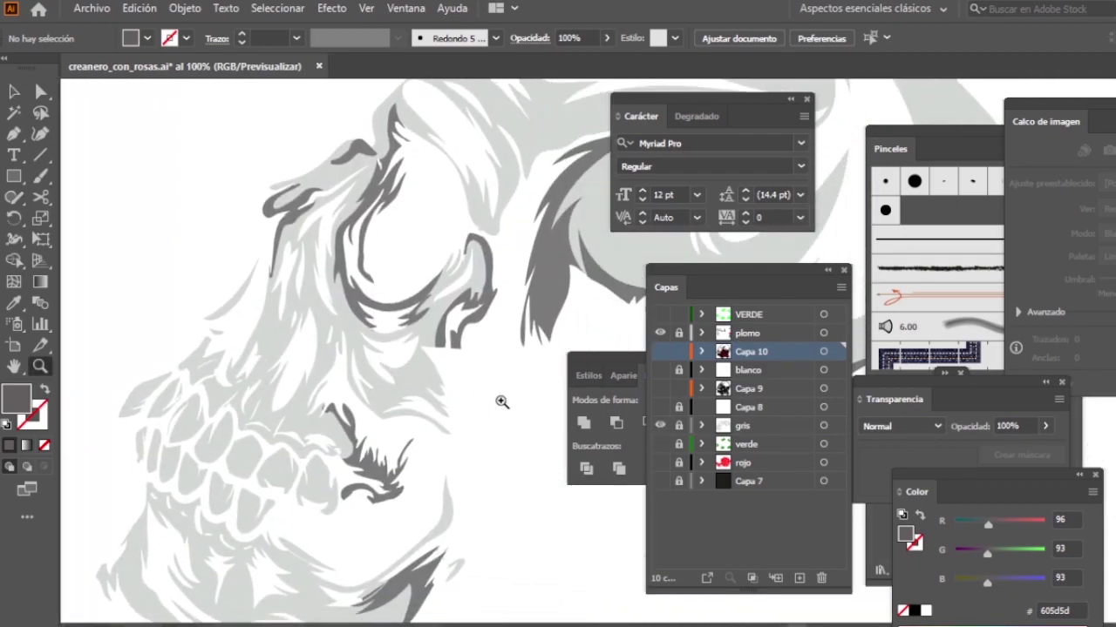
left_click(454, 414, "alt")
left_click(379, 438, "alt")
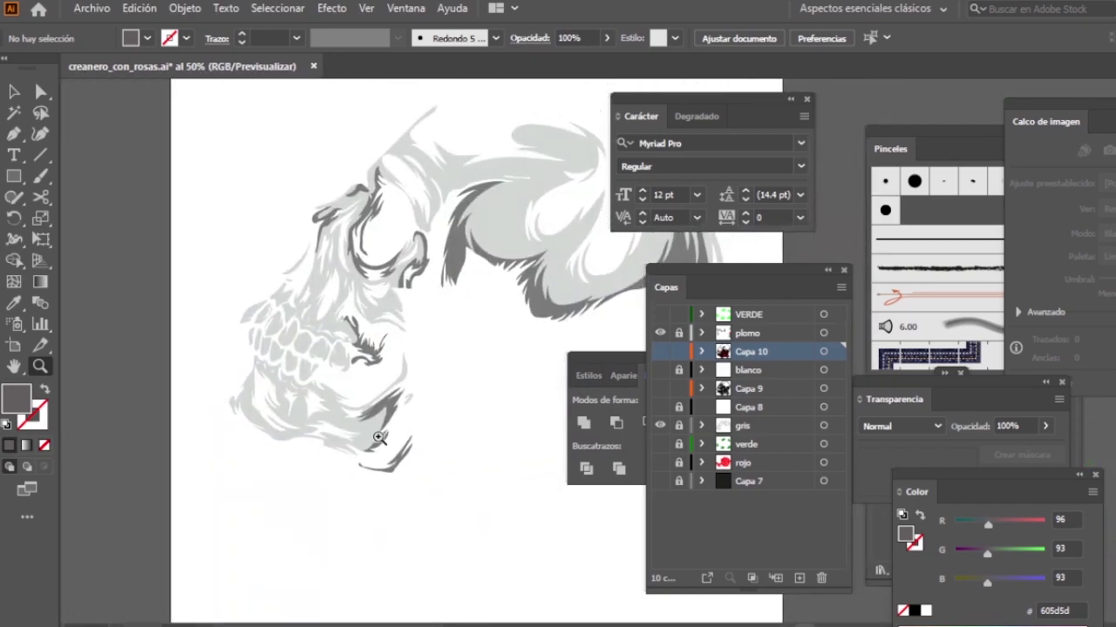
left_click(379, 438, "alt")
left_click(508, 381)
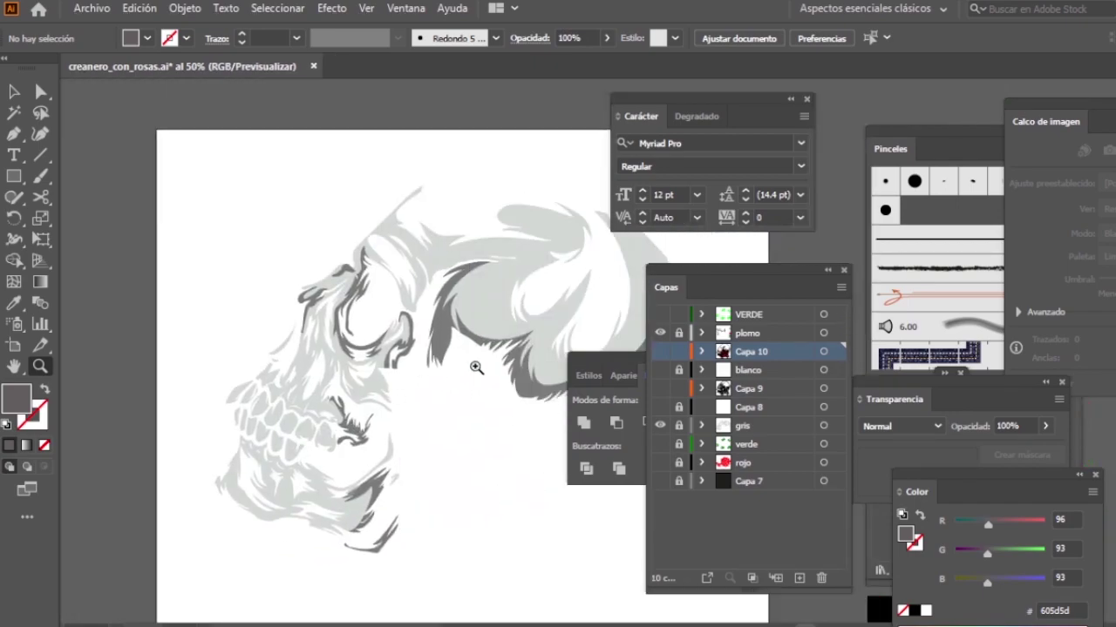
left_click(476, 367)
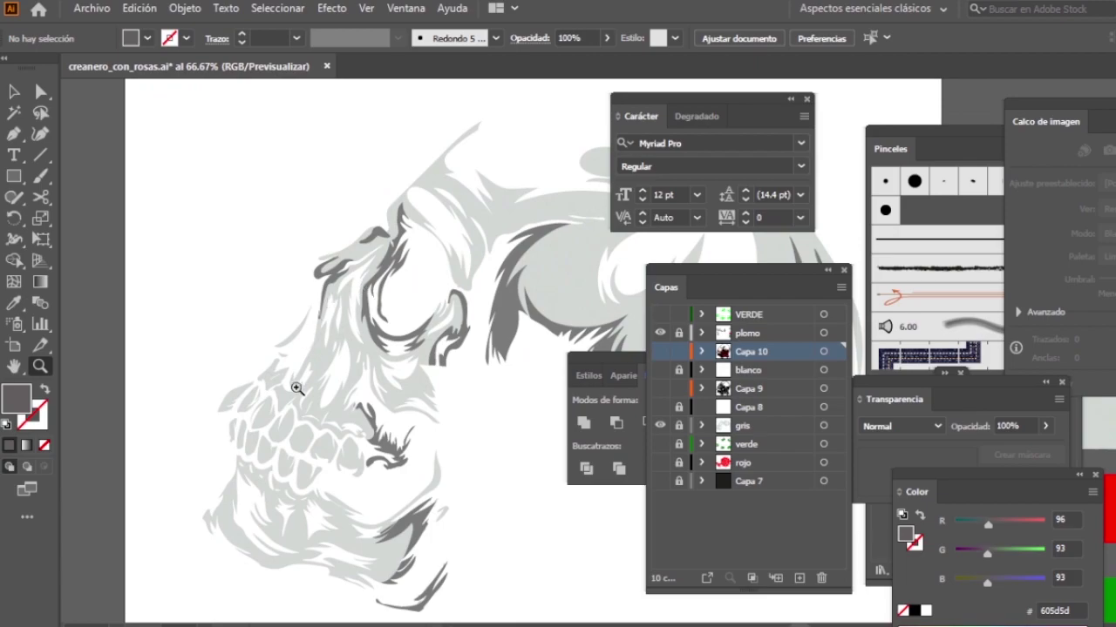
left_click_drag(460, 436, 354, 405)
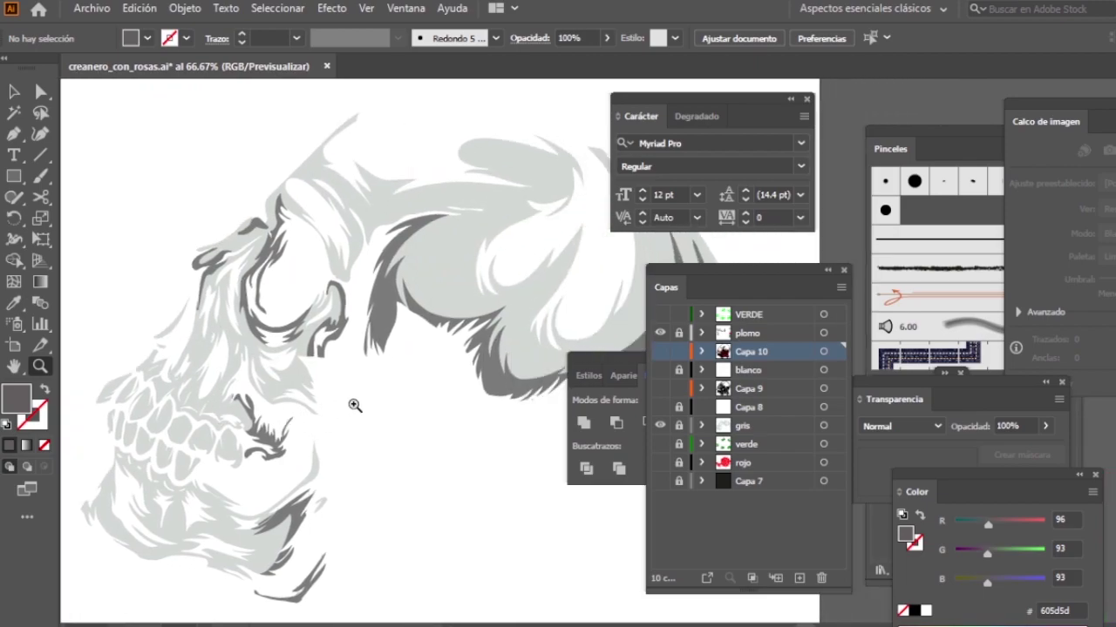
left_click(462, 417, "alt")
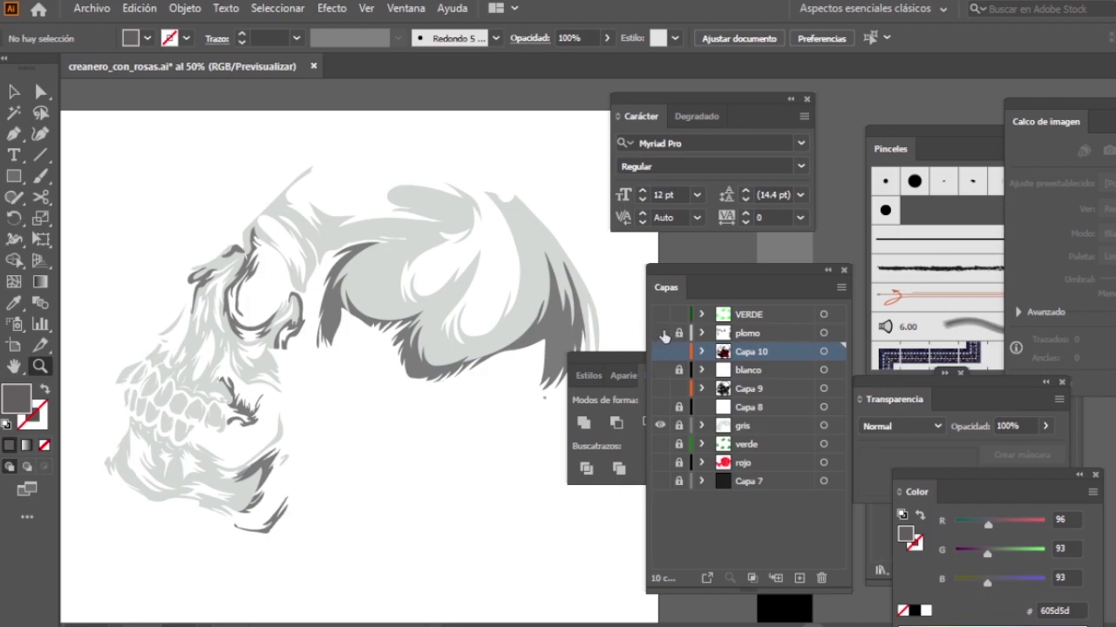
left_click(661, 333)
left_click(519, 400, "alt")
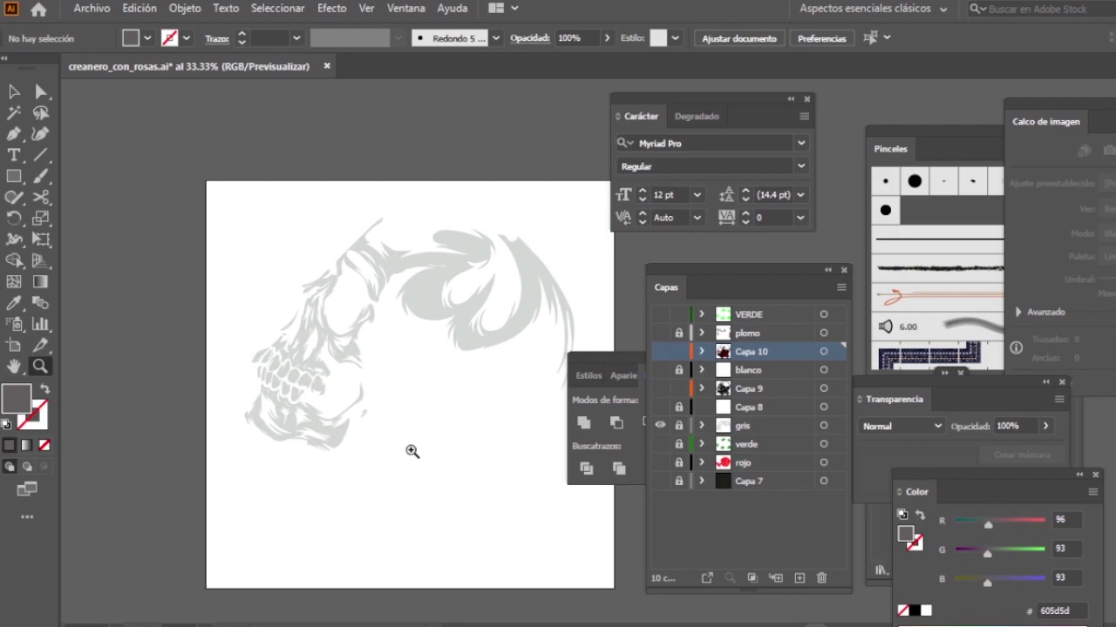
left_click_drag(412, 451, 398, 470)
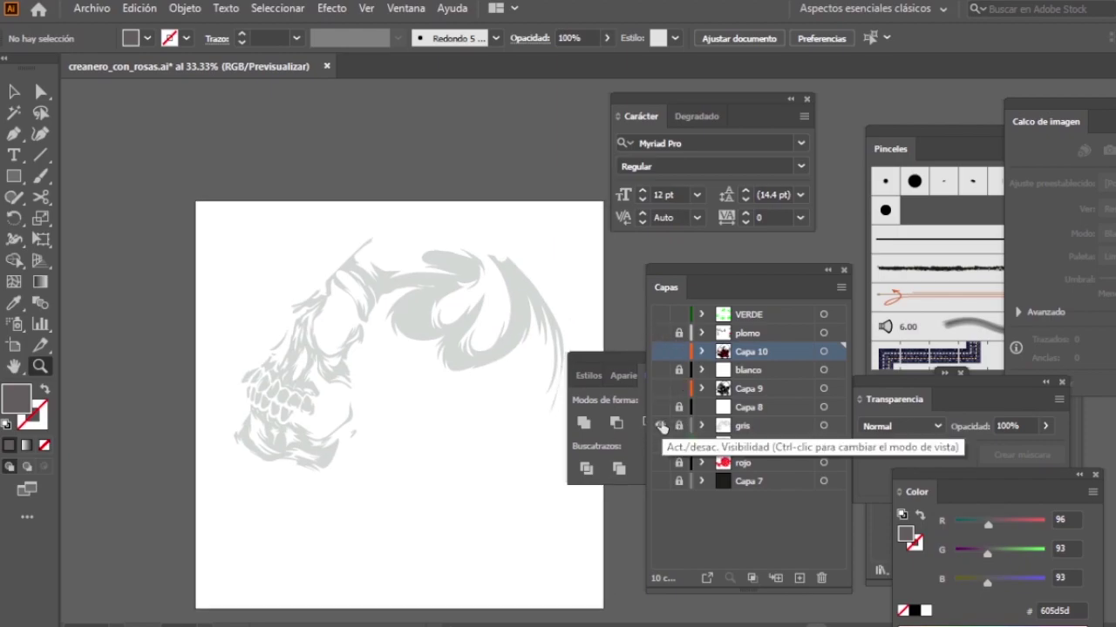
scroll(440, 331, "right", 2)
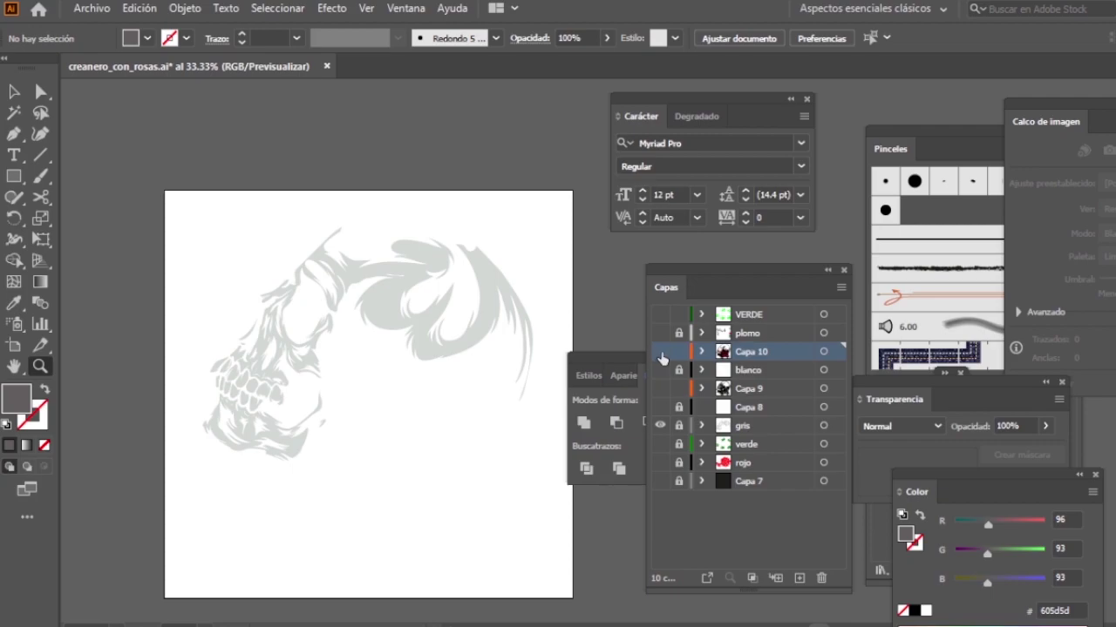
left_click(660, 352)
left_click(660, 426)
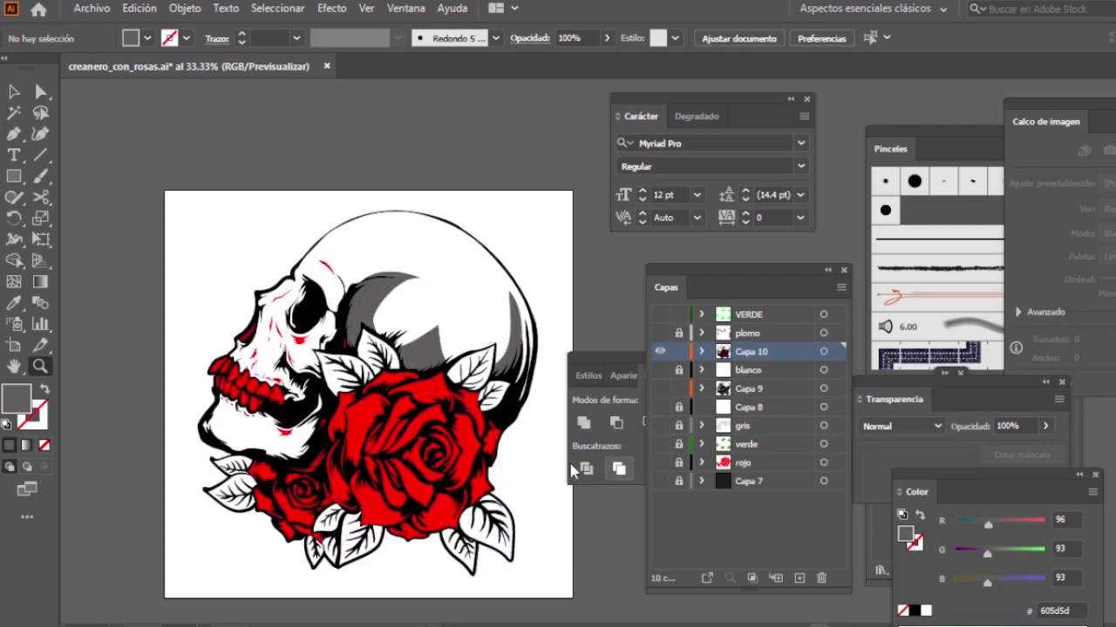